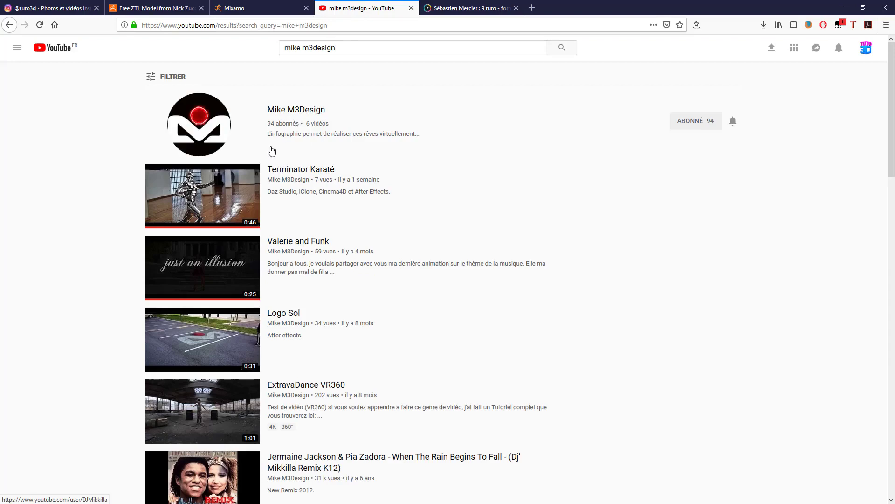
Step: Open the Mike M3Design channel's uploaded videos, watch part of "Terminator Karaté" and pause it
click(299, 113)
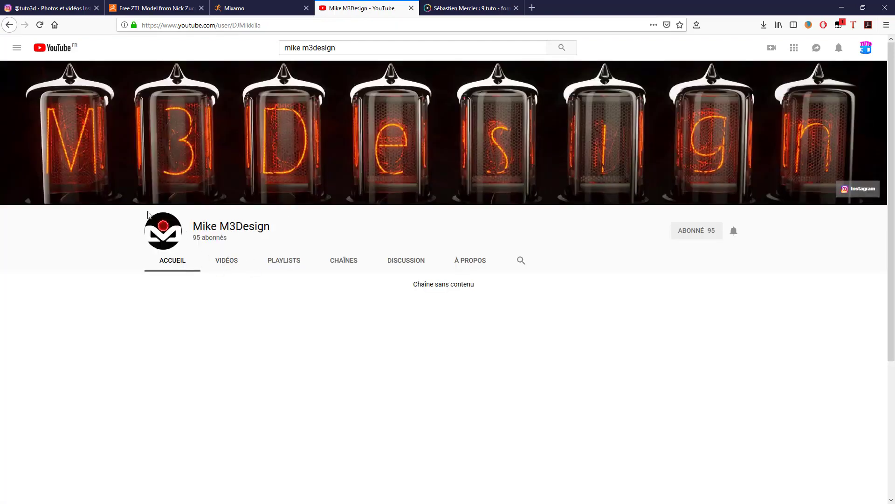
click(229, 260)
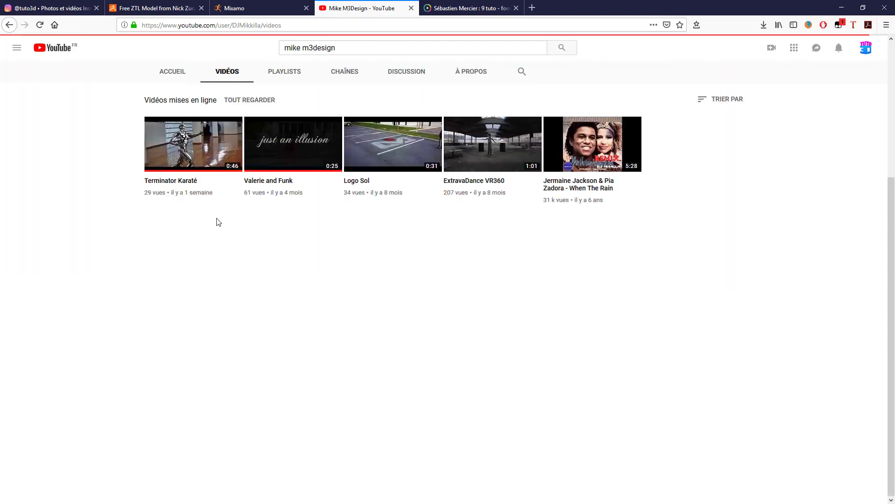
click(176, 182)
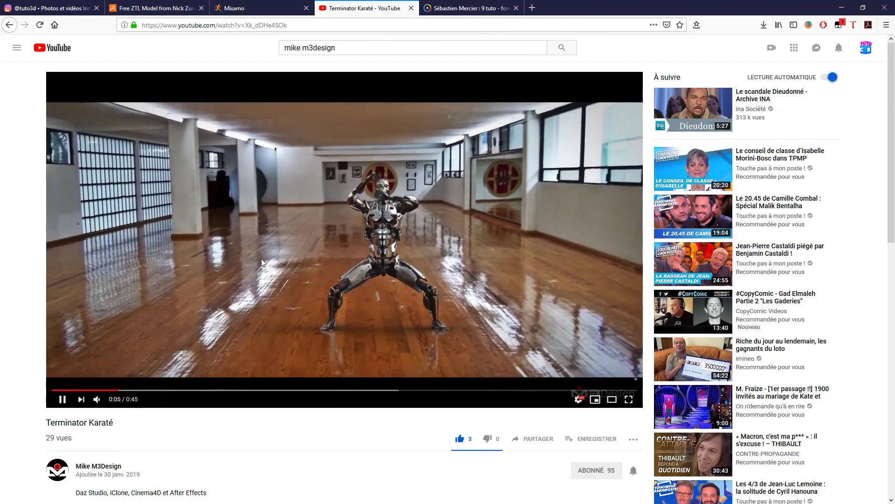
scroll(261, 259, down, 3)
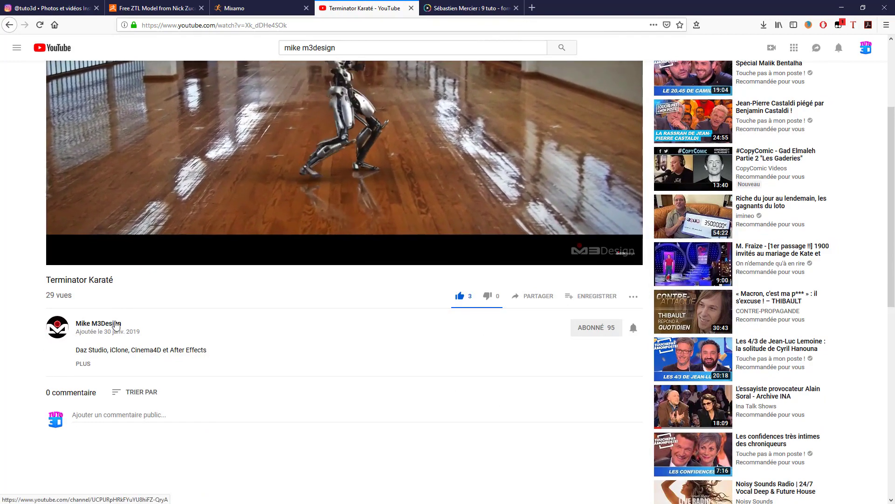
scroll(195, 339, up, 3)
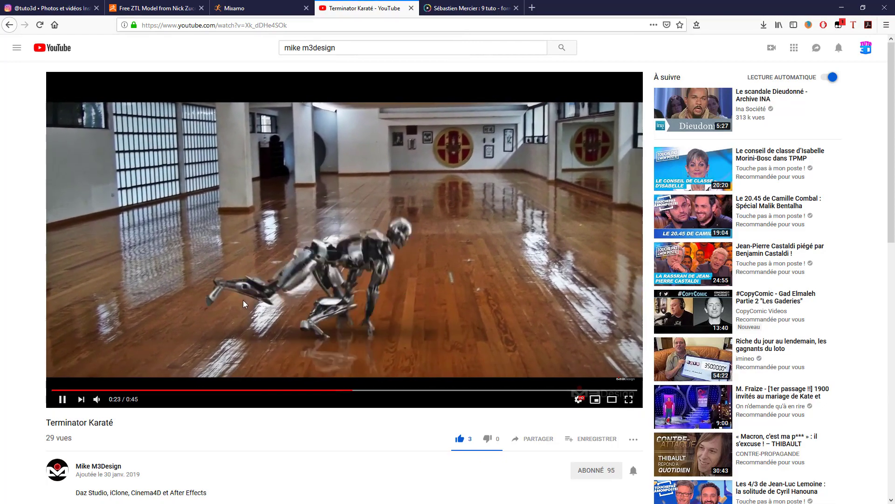
click(62, 398)
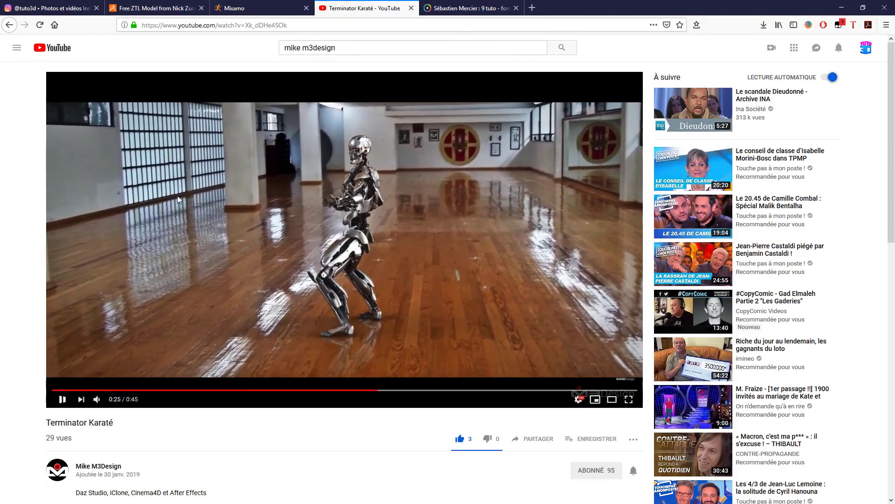
Step: Switch to the tuto3d Instagram post and play the "Water Dancer" video
click(38, 7)
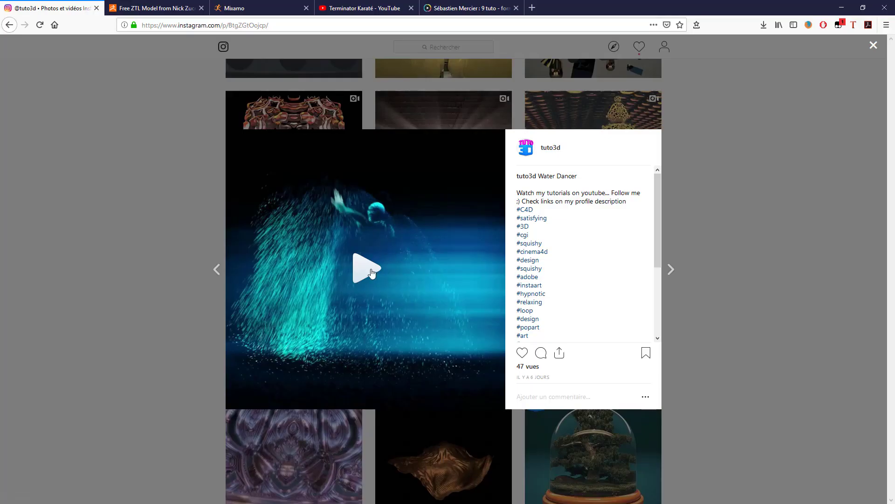
click(371, 273)
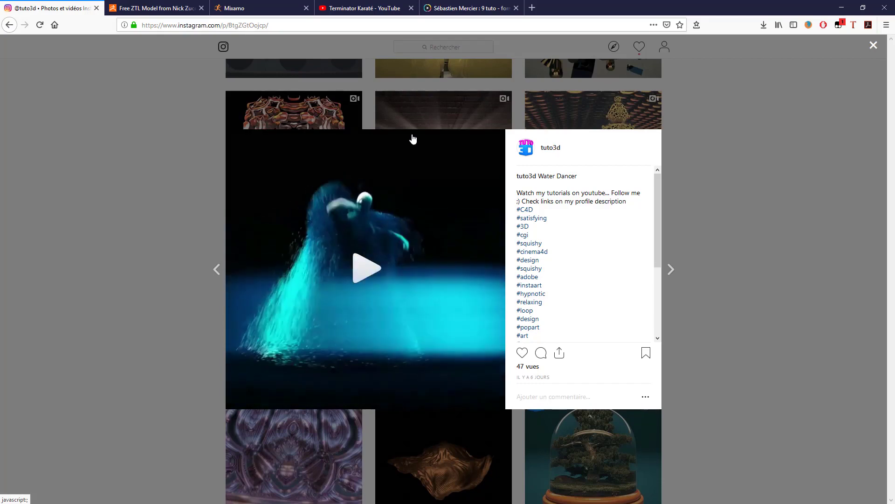
Step: Download the Subdivision Level 3 OBJ archive of the free human model from the ZBrushCentral thread, saving the file
click(168, 8)
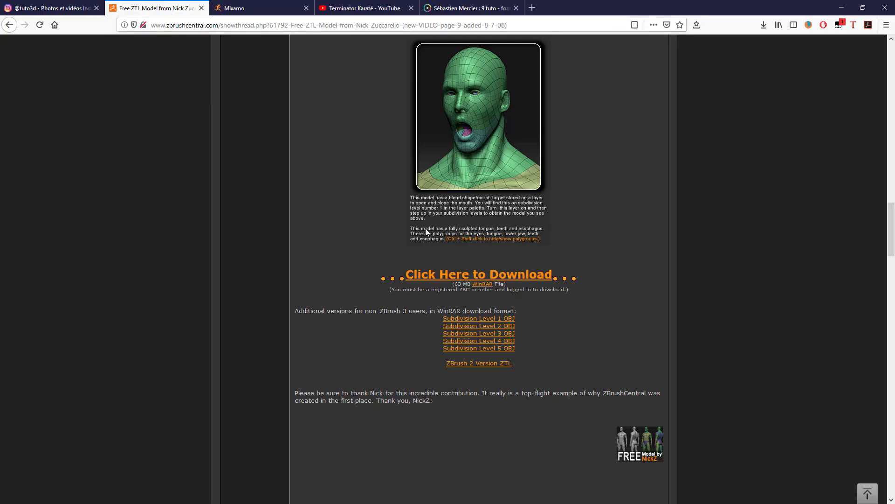
scroll(455, 205, up, 15)
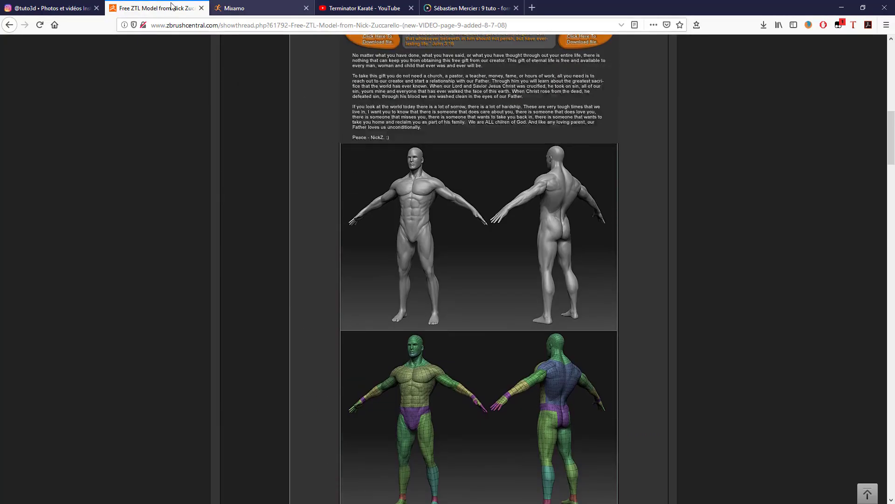
scroll(384, 157, up, 12)
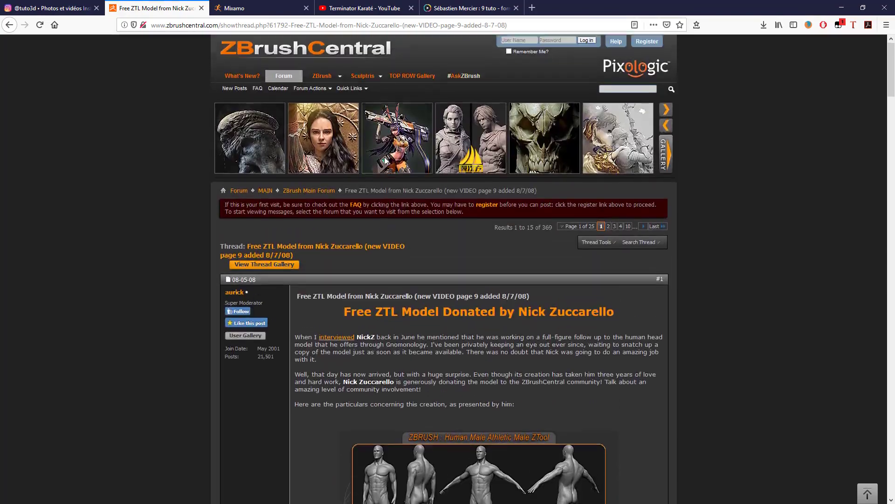
scroll(386, 158, down, 14)
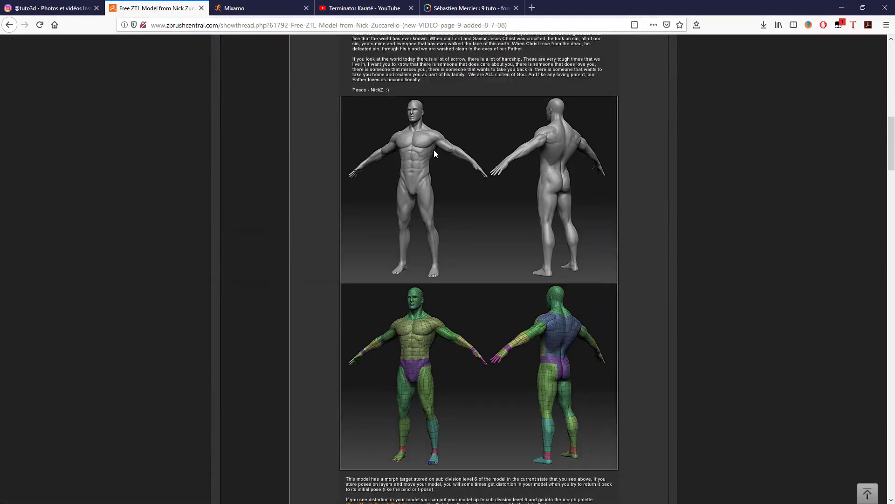
scroll(437, 151, down, 15)
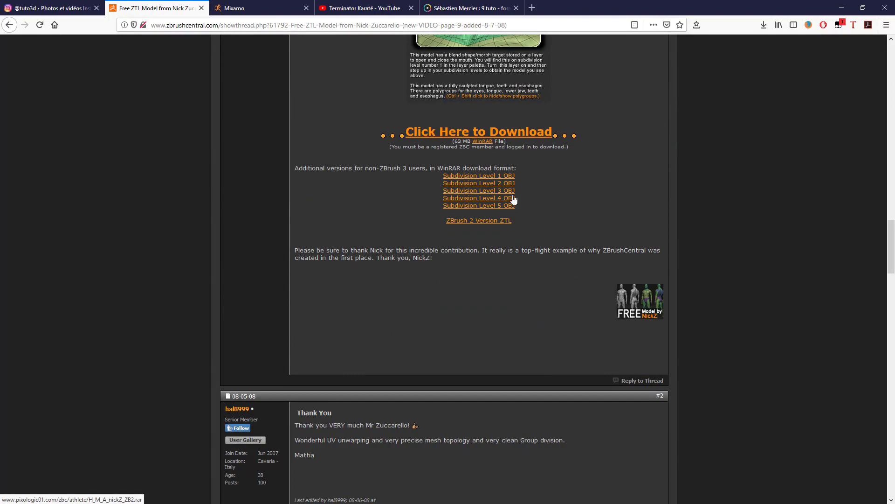
scroll(485, 210, up, 9)
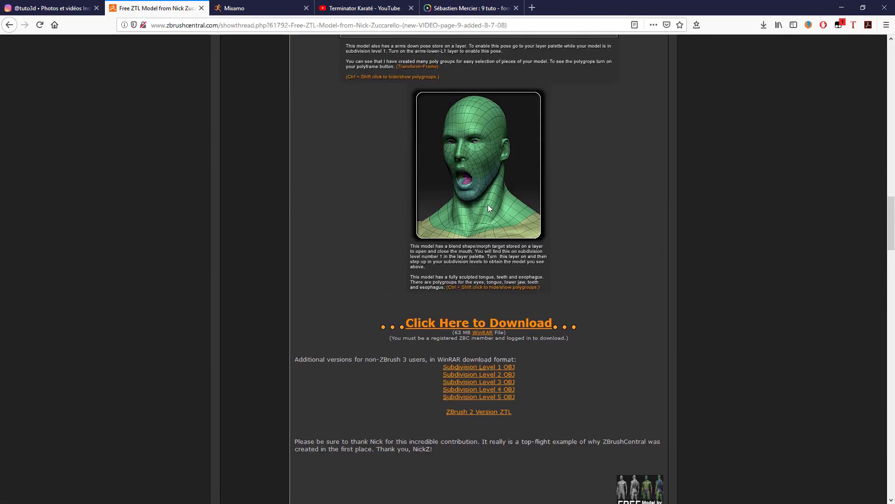
scroll(418, 154, down, 8)
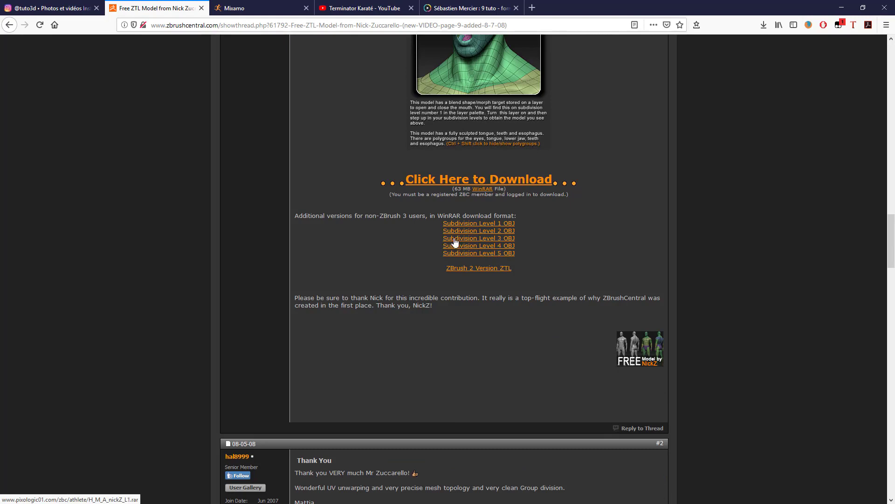
click(485, 242)
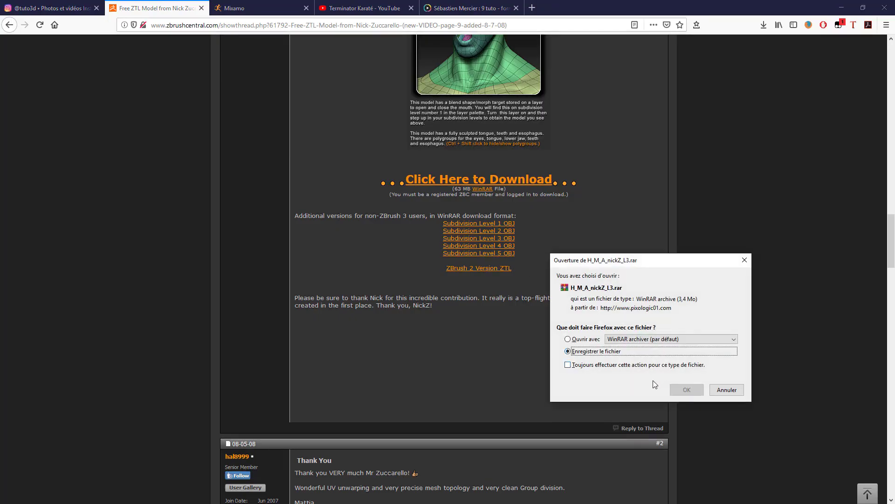
click(687, 391)
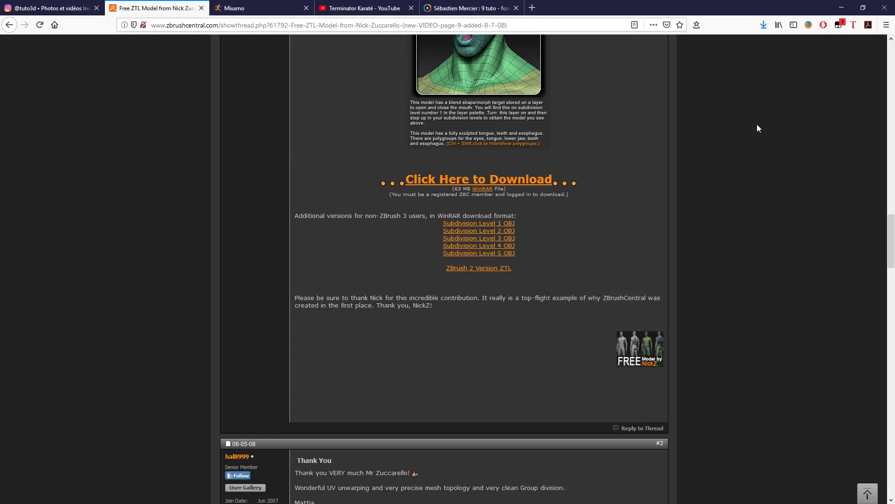
Step: Open the downloaded archive and extract H_M_A_nickZ_L3.OBJ into the Danceur folder on the desktop
click(761, 24)
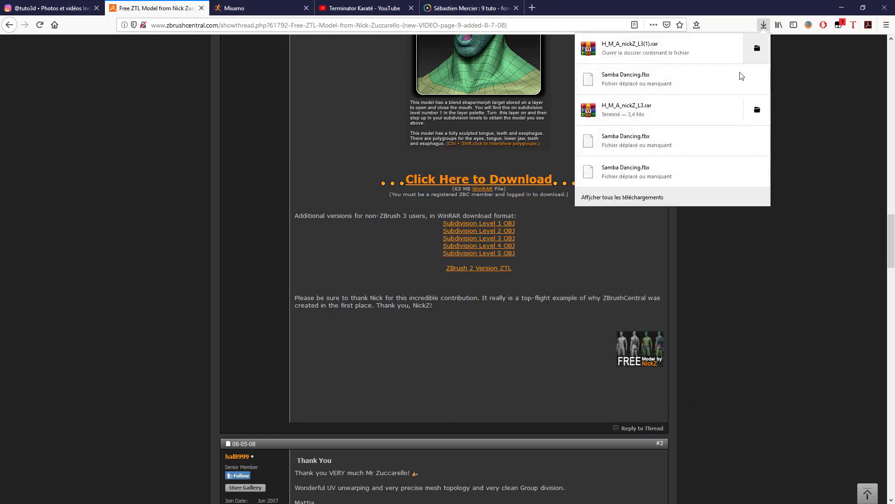
click(650, 60)
click(838, 9)
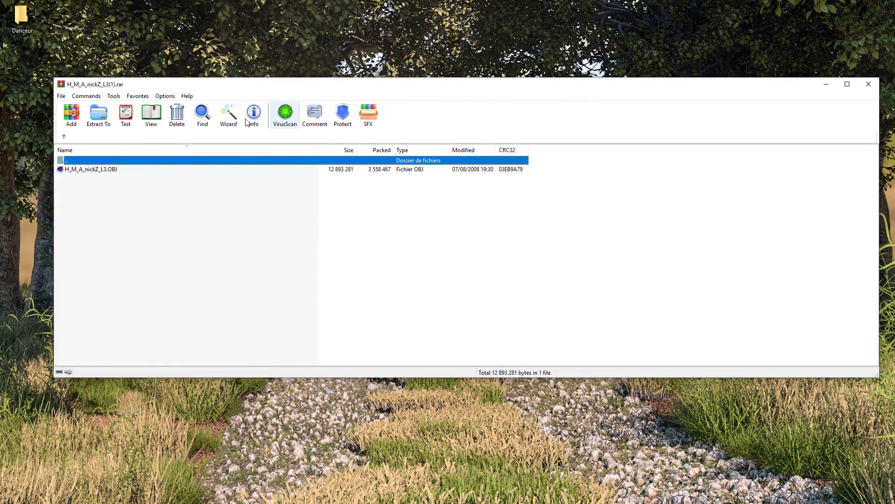
drag(247, 91, 352, 76)
drag(174, 157, 20, 19)
Step: Rename the extracted OBJ file in the Danceur folder as model.OBJ
double_click(20, 18)
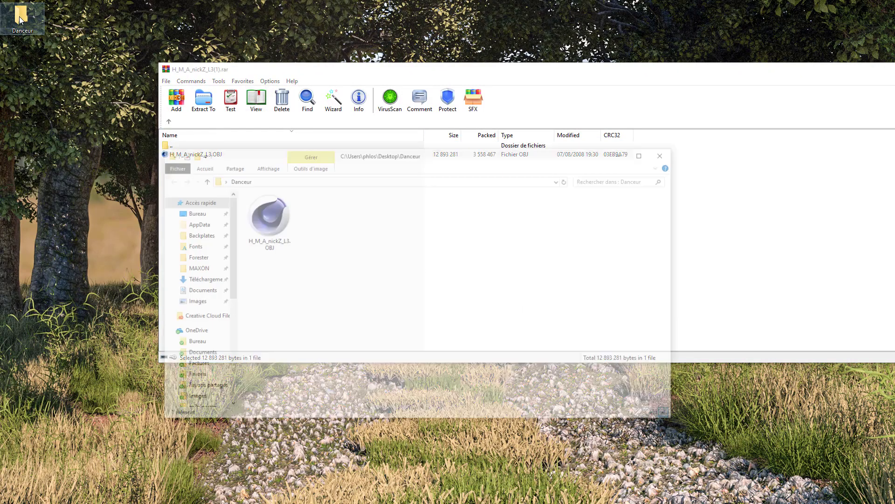
click(268, 229)
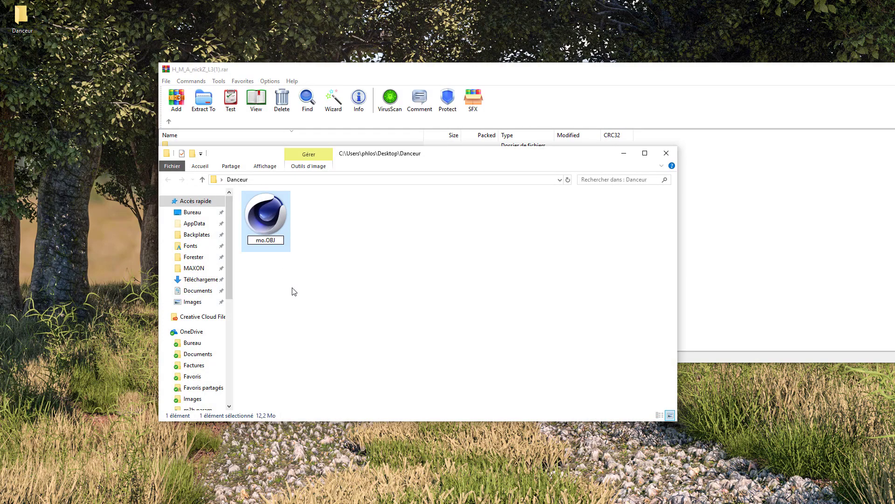
text(del)
key(Return)
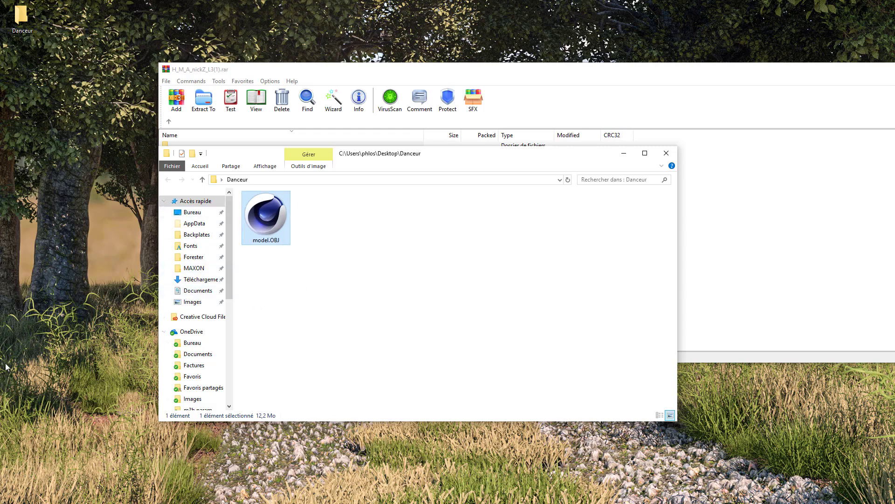
Step: Switch to Cinema 4D and merge model.OBJ from the Danceur folder into the scene with the default OBJ import settings
key(alt+Tab)
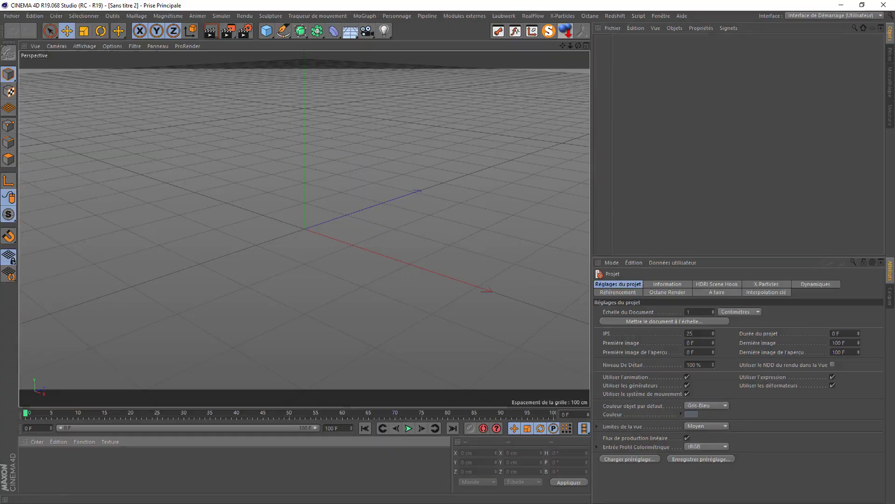
click(617, 27)
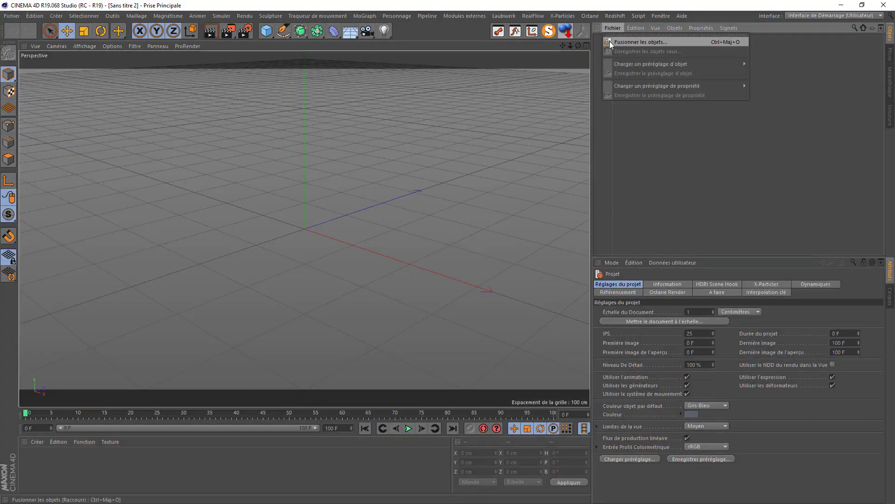
click(609, 42)
click(115, 88)
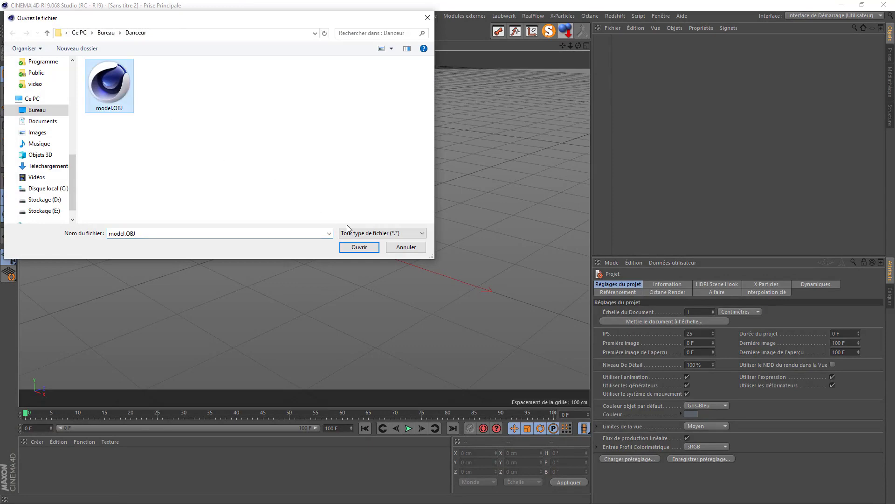
click(360, 248)
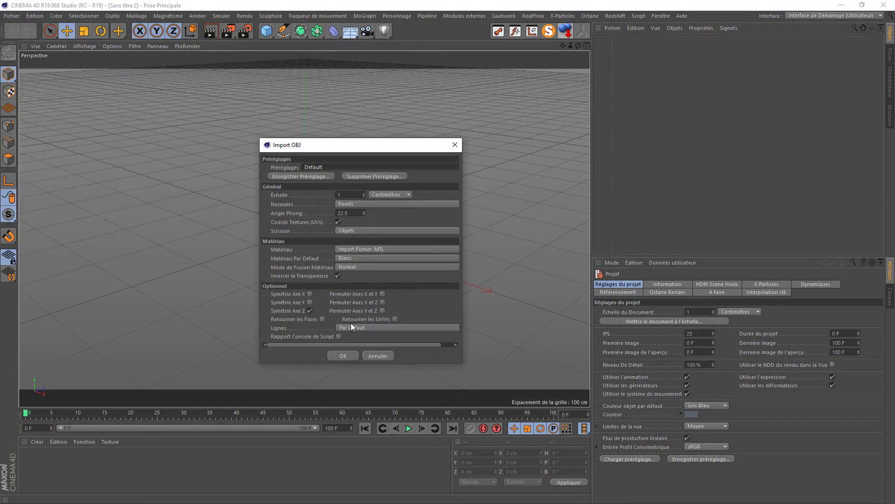
click(343, 356)
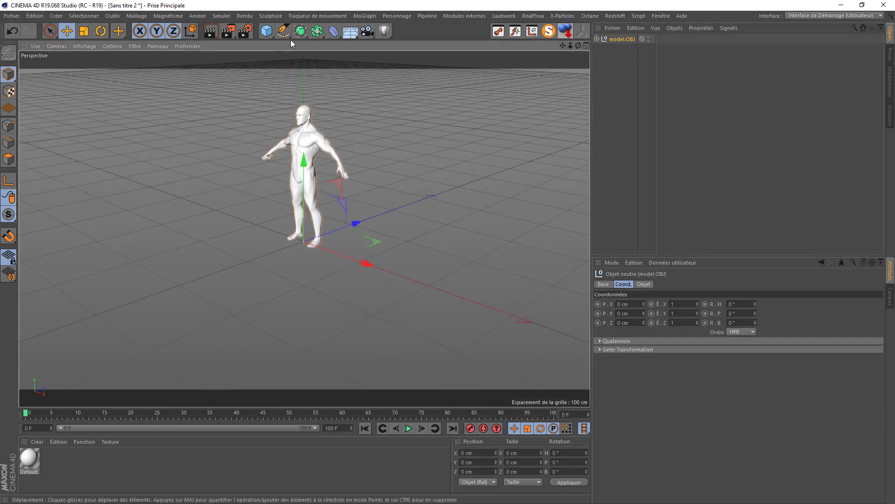
Step: Add a cube and place it beside the figure, at about X -193 cm and Y 100 cm, as a scale reference
click(267, 31)
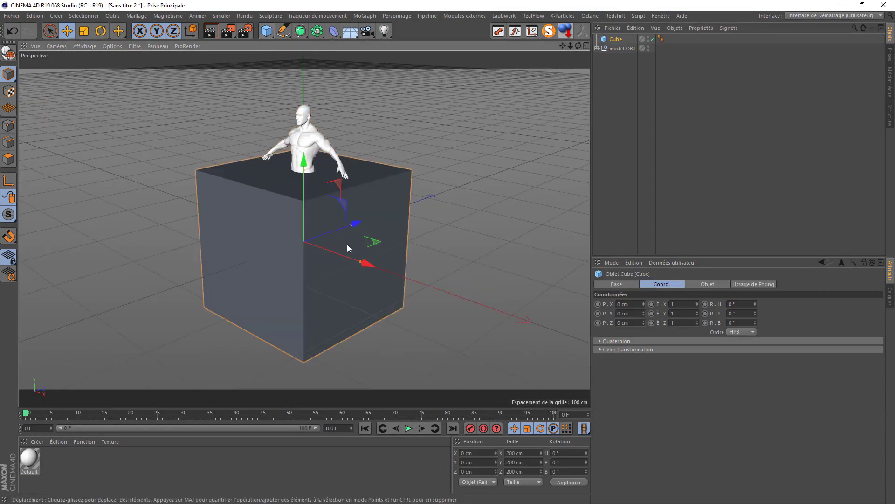
click(567, 35)
alt+middle_drag(364, 180, 514, 232)
drag(505, 236, 390, 212)
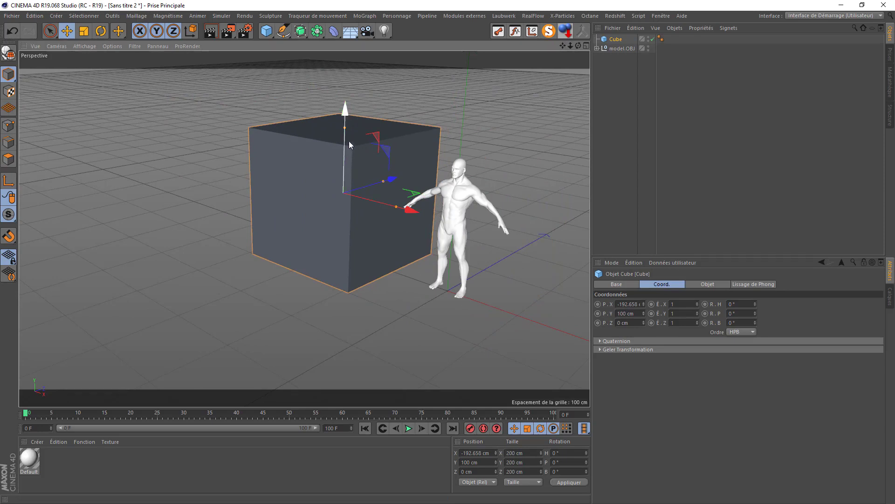
Step: Compare the cube's object dimensions with the figure's height and delete the cube
click(707, 285)
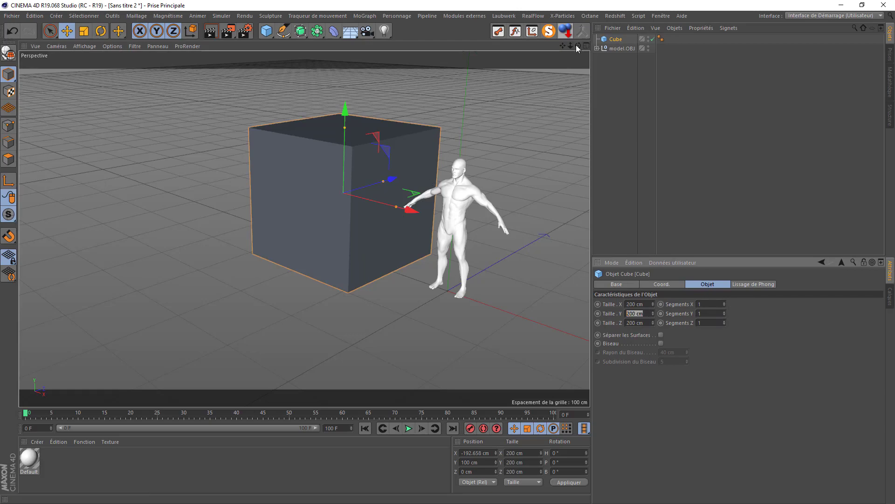
drag(577, 45, 620, 24)
scroll(436, 163, up, 4)
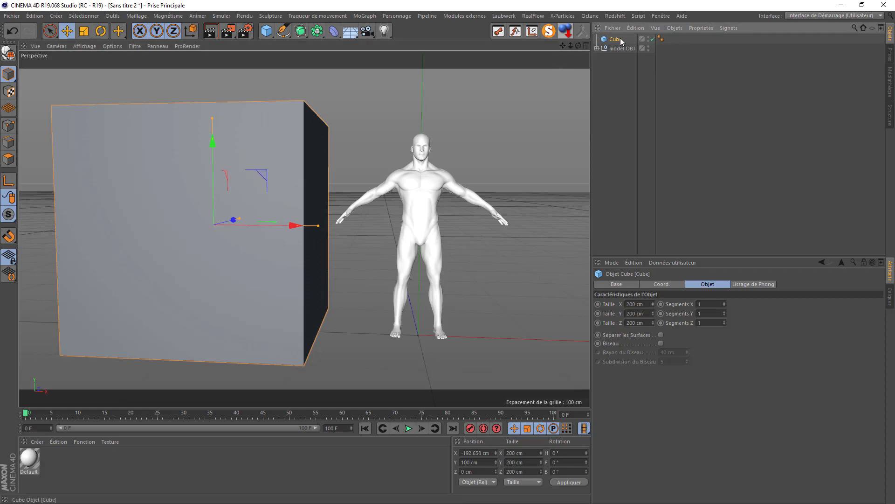
key(Delete)
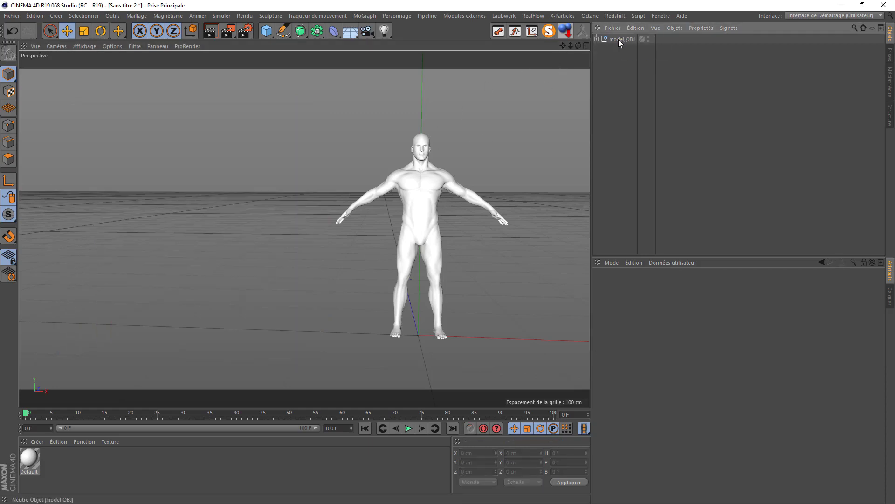
Step: Expand the model.OBJ null and examine the polygon objects it contains
click(618, 39)
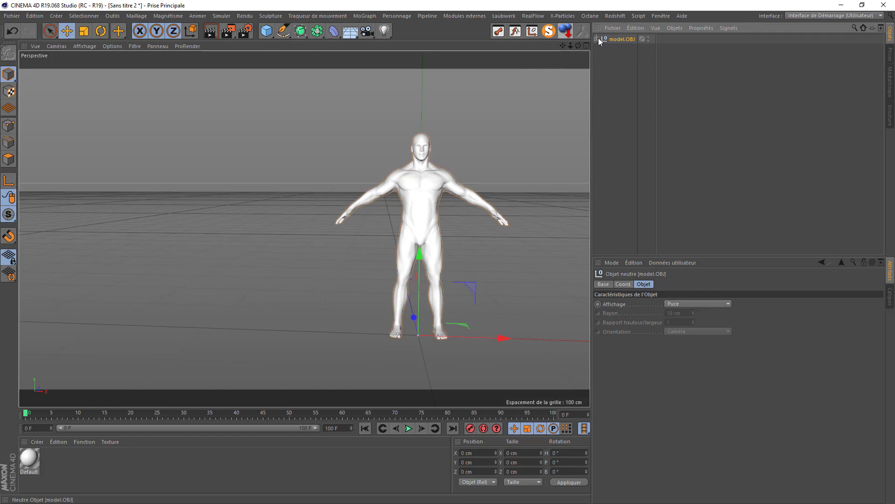
click(597, 39)
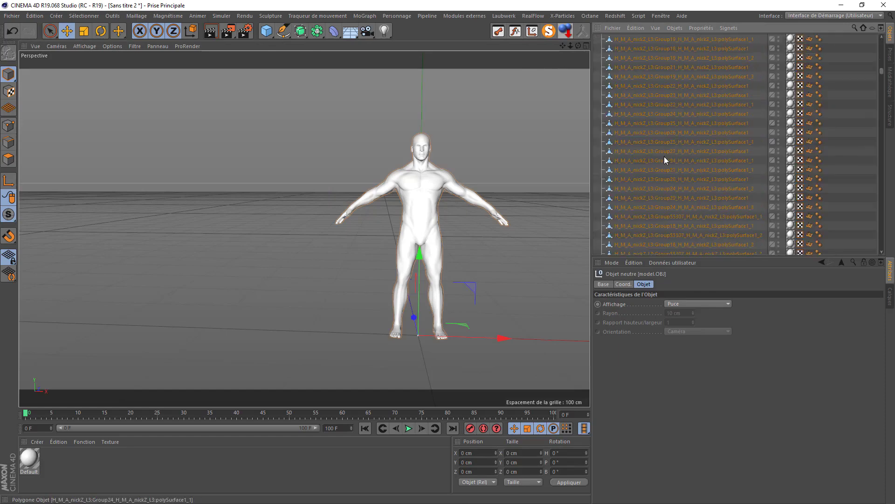
scroll(883, 71, down, 20)
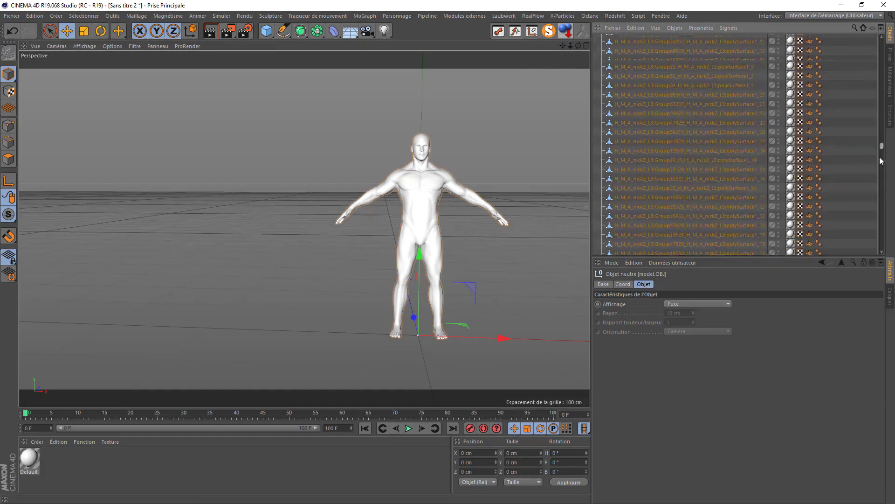
Step: Select the model.OBJ null with all its children, connect and delete them into one polygon object, and rename it Model
scroll(663, 49, up, 20)
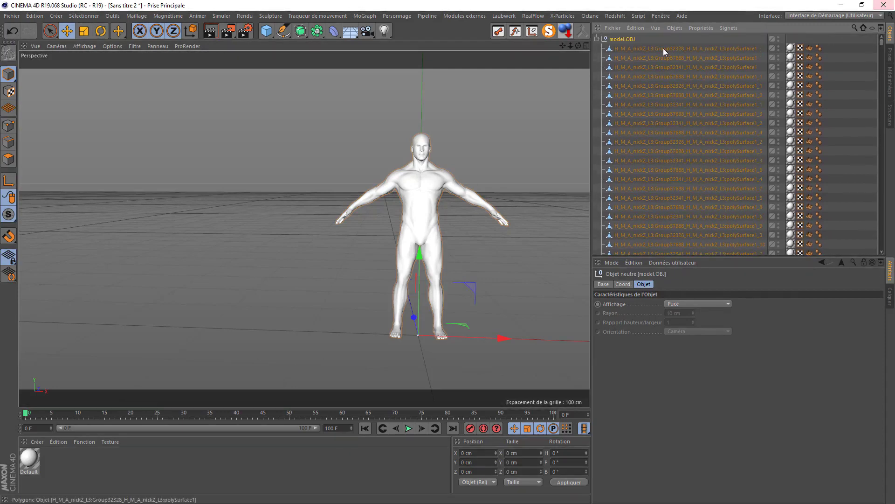
click(598, 39)
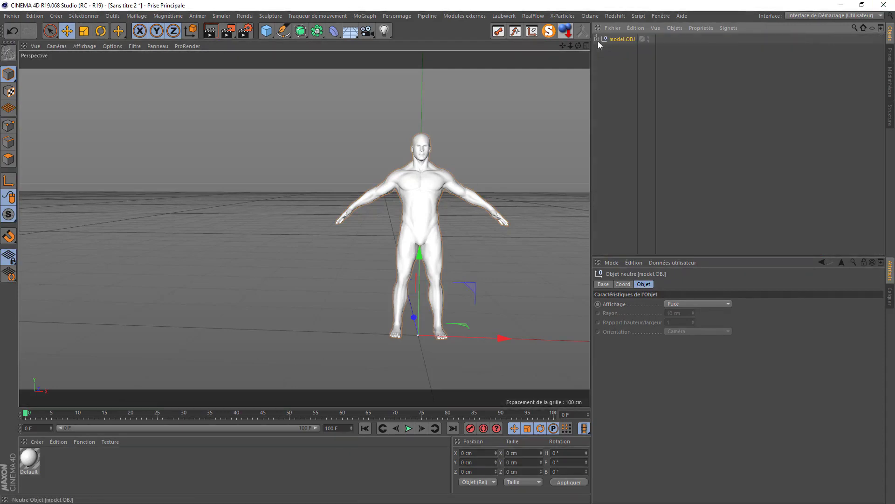
middle_click(622, 40)
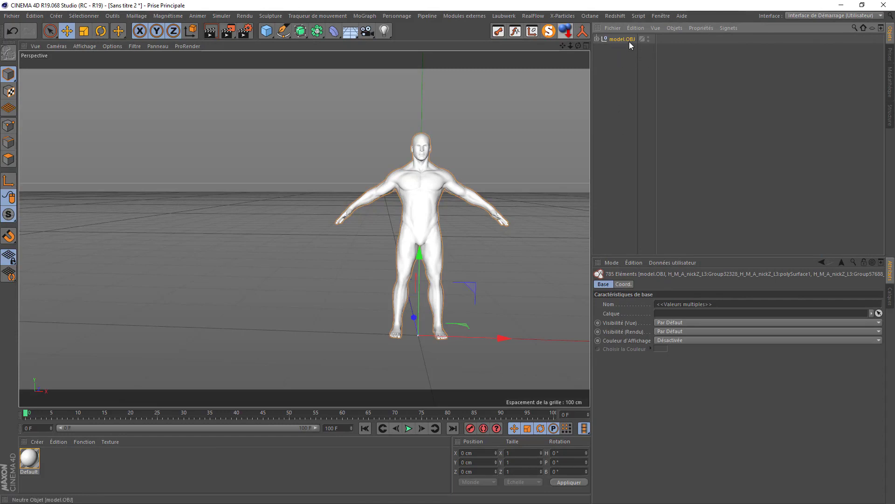
right_click(630, 43)
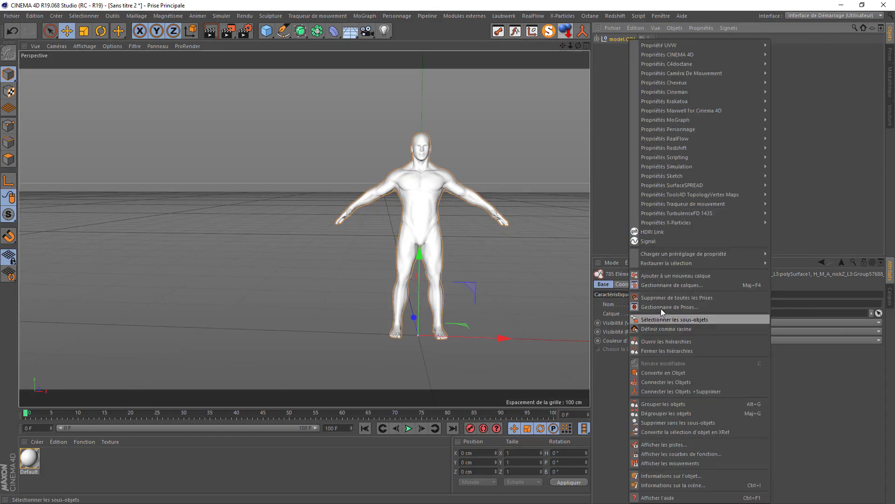
click(654, 391)
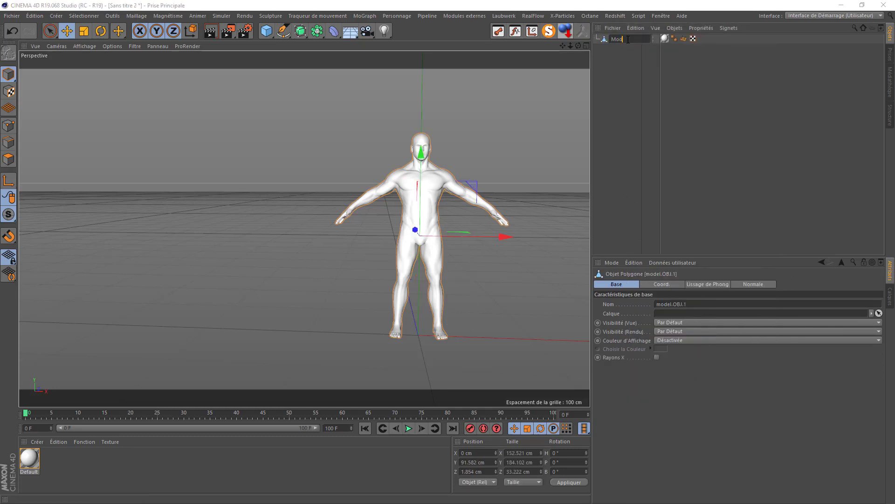
key(Return)
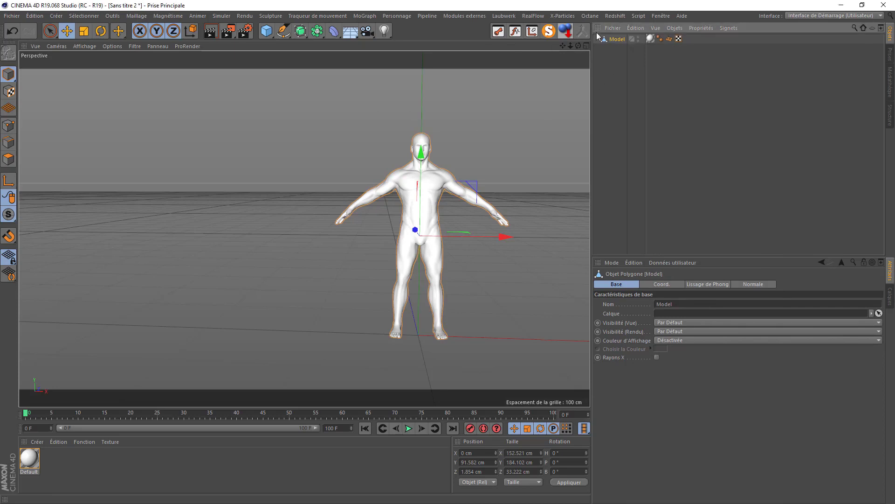
Step: Remove the material tag from Model and delete the Default material from the scene
click(650, 39)
key(Delete)
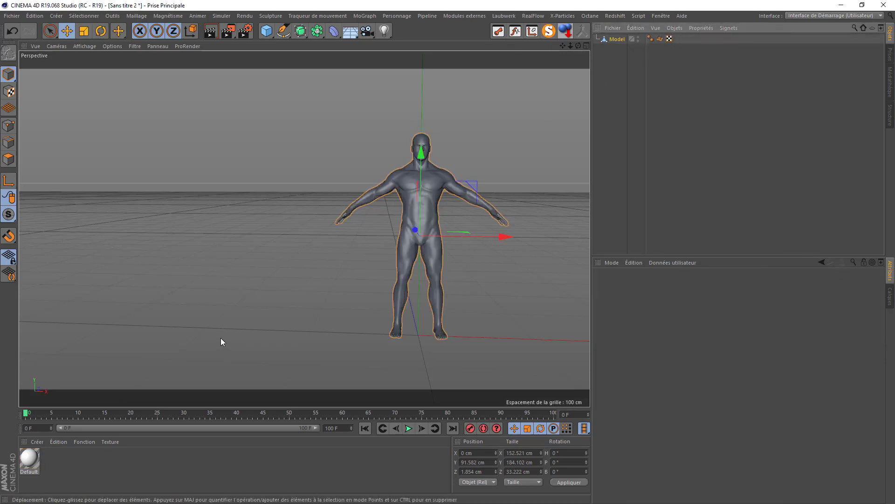
click(28, 458)
key(Delete)
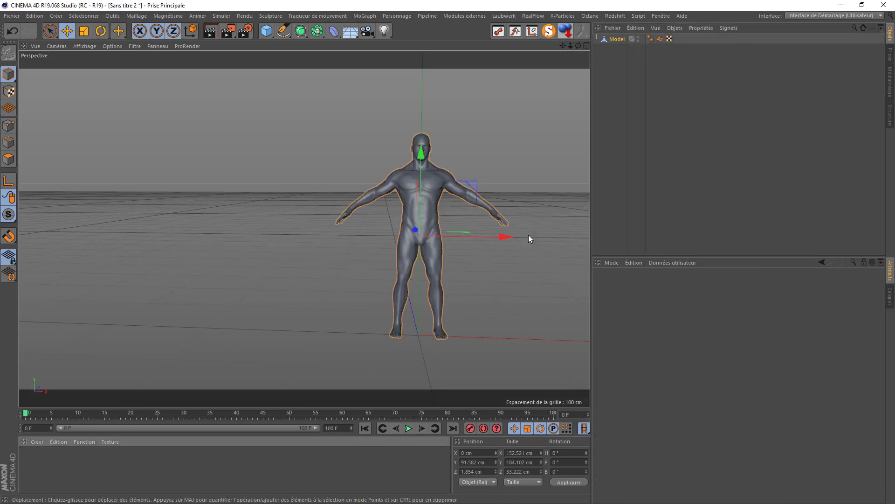
Step: Export the scene as Wavefront OBJ with the default export settings, overwriting model.OBJ in the Danceur folder
click(5, 17)
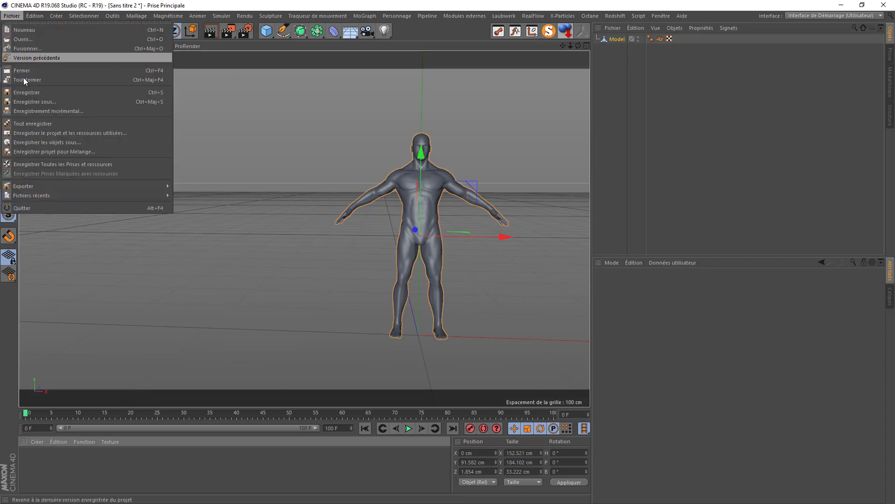
mouse_move(27, 186)
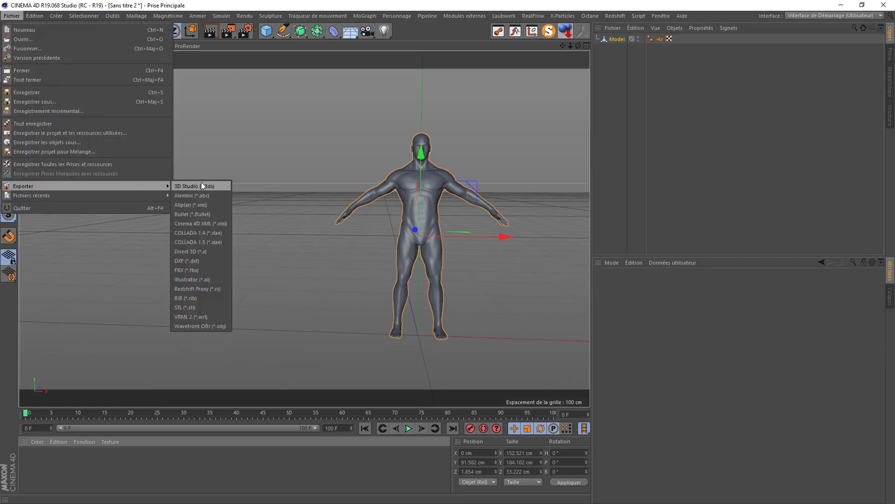
click(191, 326)
click(116, 86)
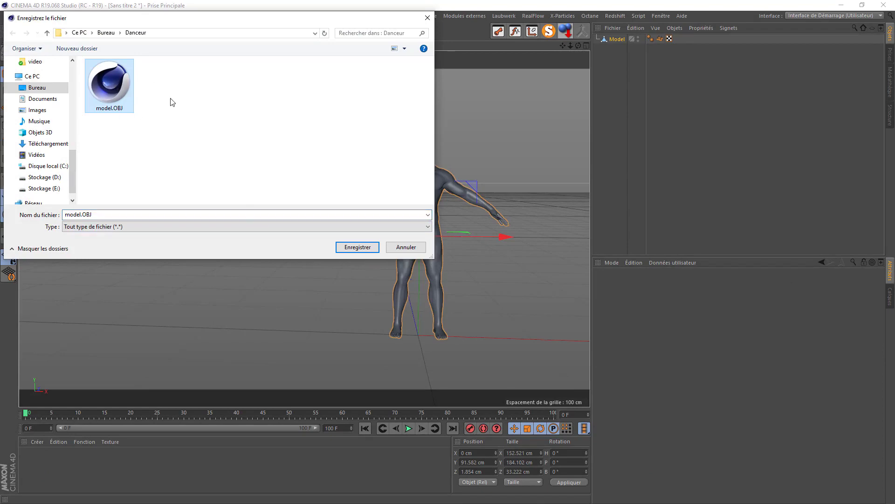
click(356, 247)
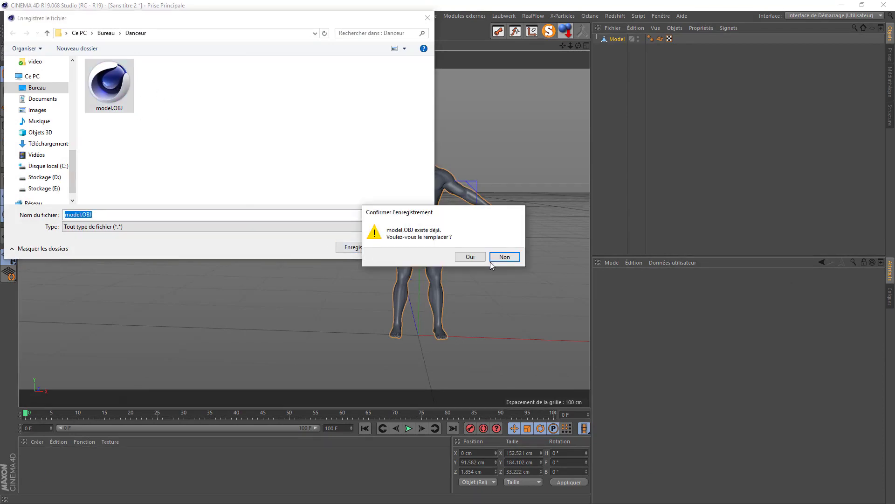
click(470, 257)
click(451, 358)
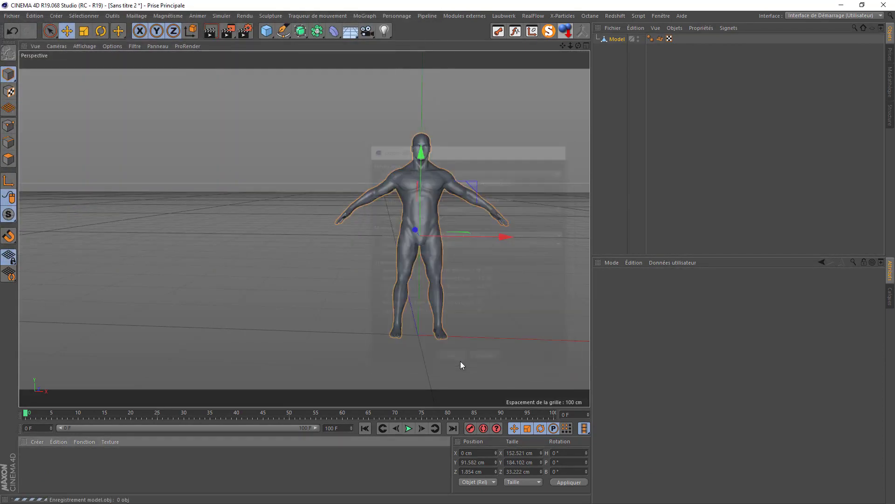
click(842, 5)
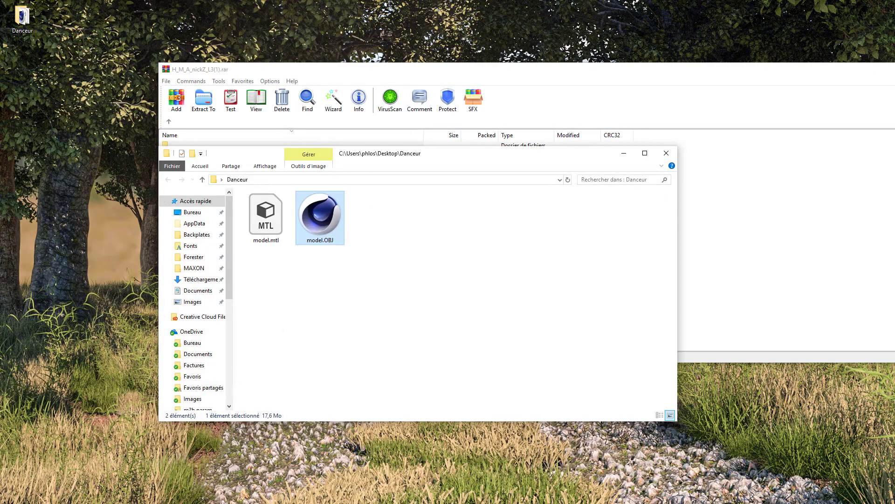
key(alt+Tab)
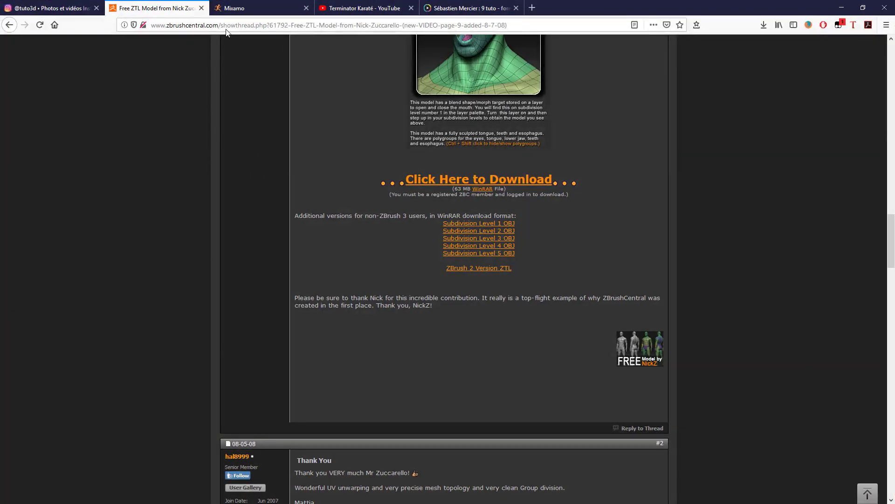
click(244, 7)
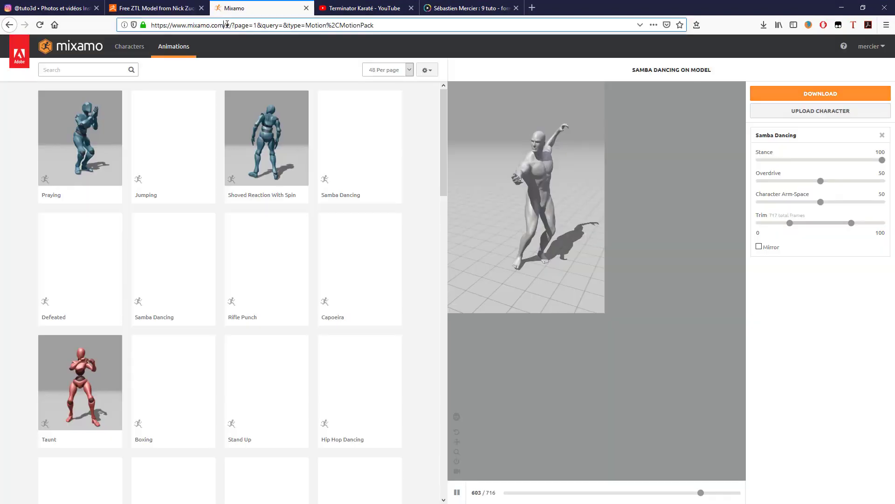
click(227, 24)
key(Return)
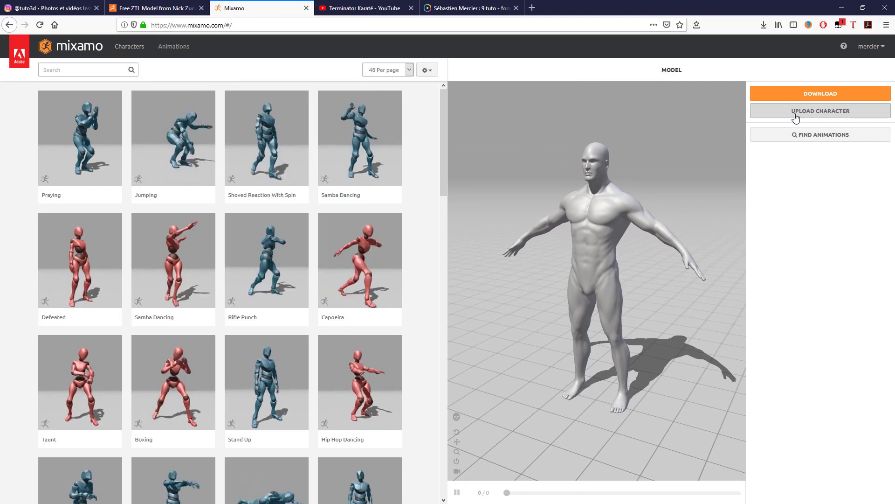
Step: Upload model.OBJ from the Danceur folder to Mixamo as a new character
click(796, 113)
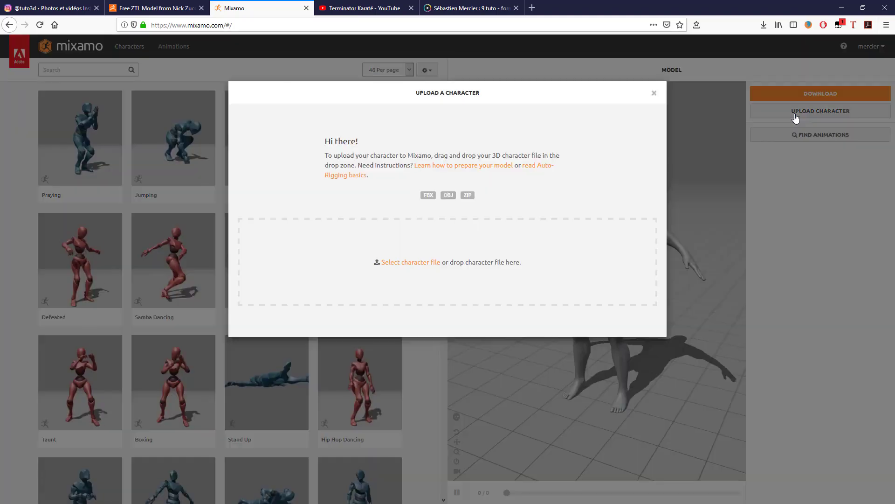
click(408, 269)
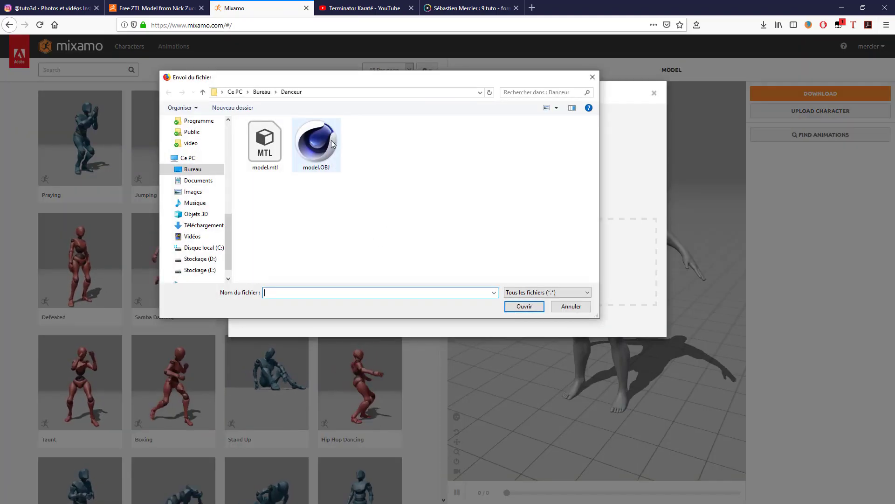
click(315, 144)
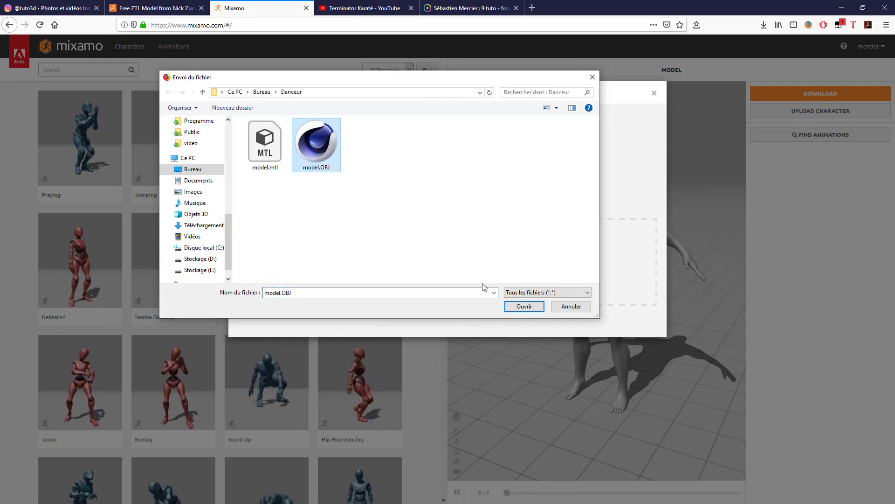
click(517, 307)
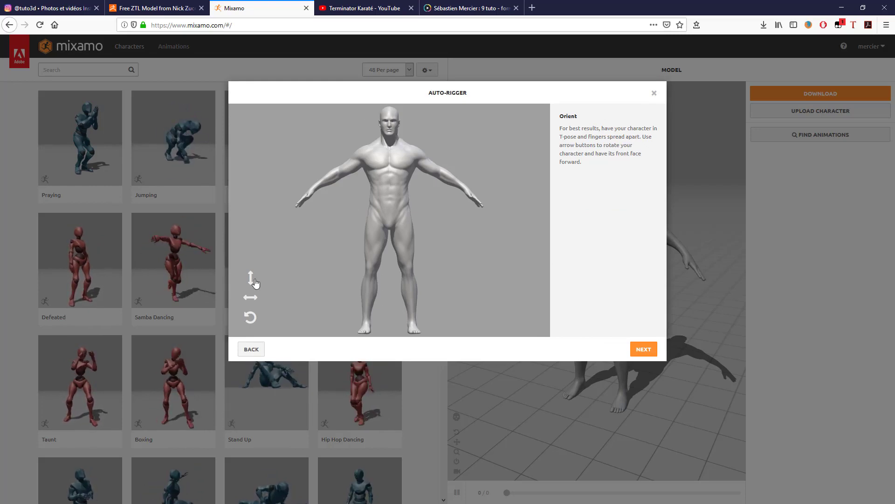
Step: Turn the character around horizontally until it faces forward again and accept this orientation in the Auto-Rigger
click(246, 299)
click(246, 300)
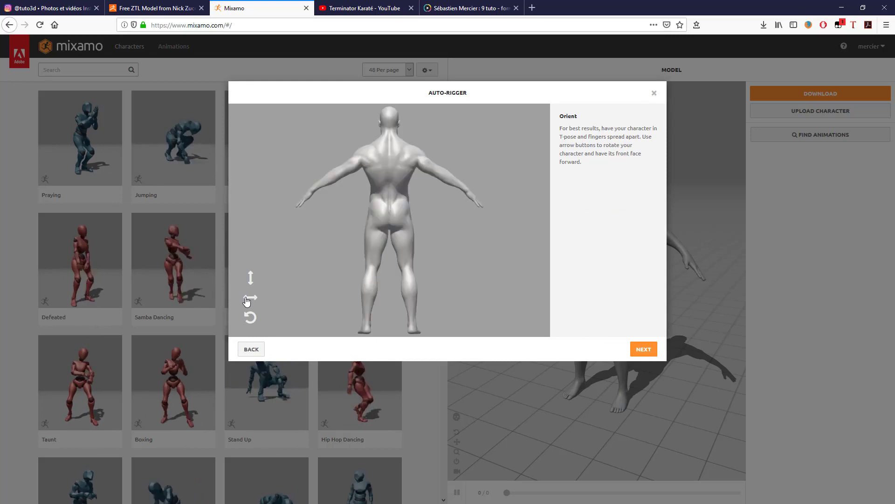
click(247, 299)
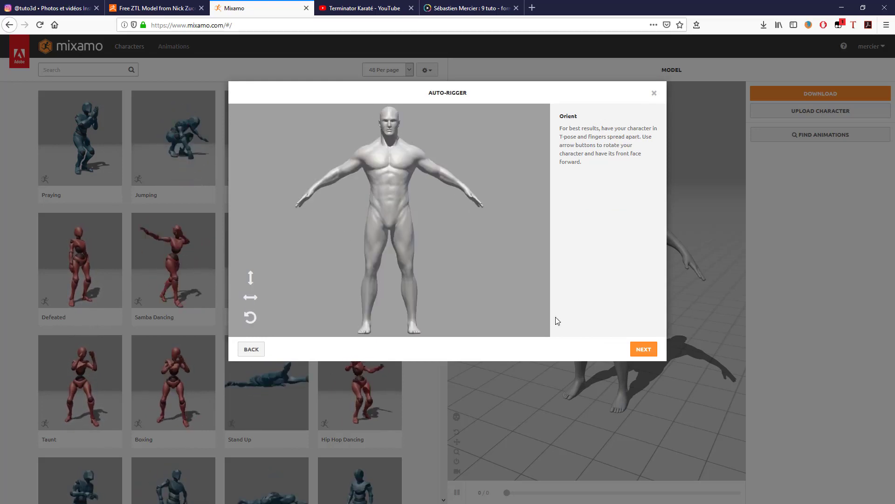
click(644, 350)
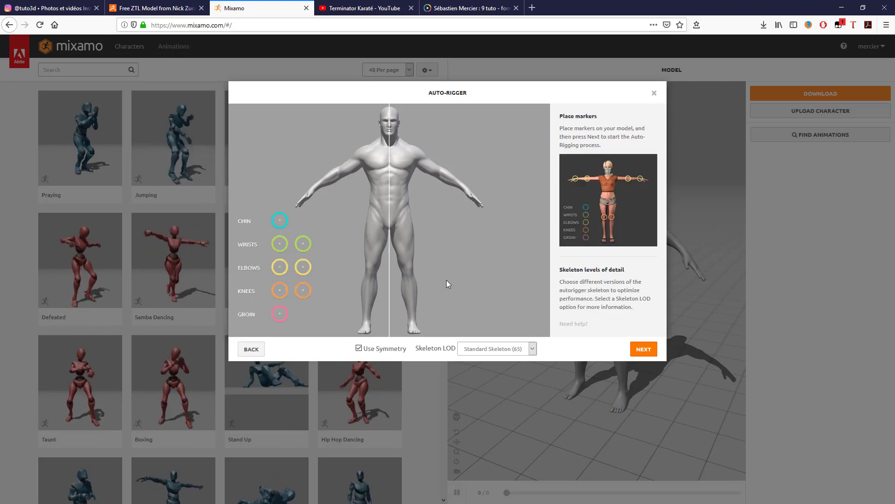
Step: Place the chin, wrist, elbow, knee and groin markers on the matching parts of the figure, using symmetry
mouse_move(280, 221)
mouse_down()
mouse_move(390, 166)
mouse_move(391, 138)
mouse_up()
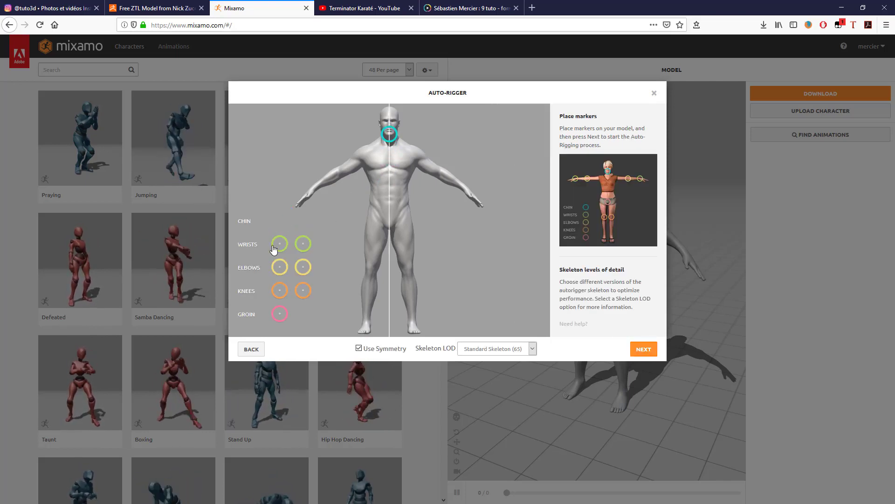
drag(280, 244, 314, 192)
mouse_move(279, 267)
mouse_down()
mouse_move(316, 188)
mouse_move(339, 175)
mouse_up()
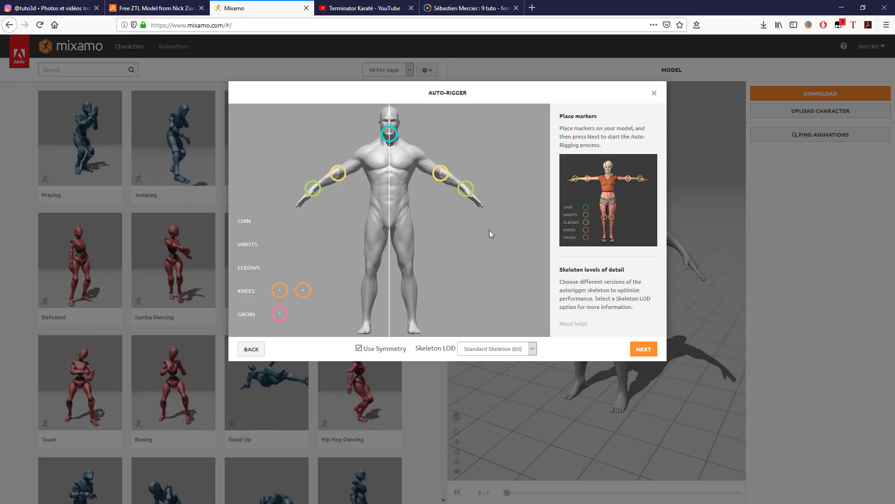
mouse_move(282, 292)
mouse_down()
mouse_move(376, 266)
mouse_move(372, 274)
mouse_up()
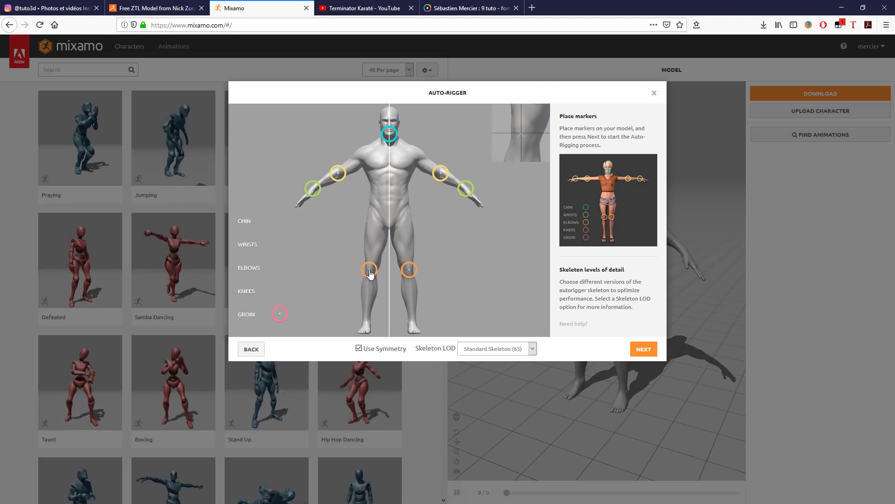
mouse_move(281, 316)
mouse_down()
mouse_move(356, 275)
mouse_move(369, 236)
mouse_move(391, 235)
mouse_up()
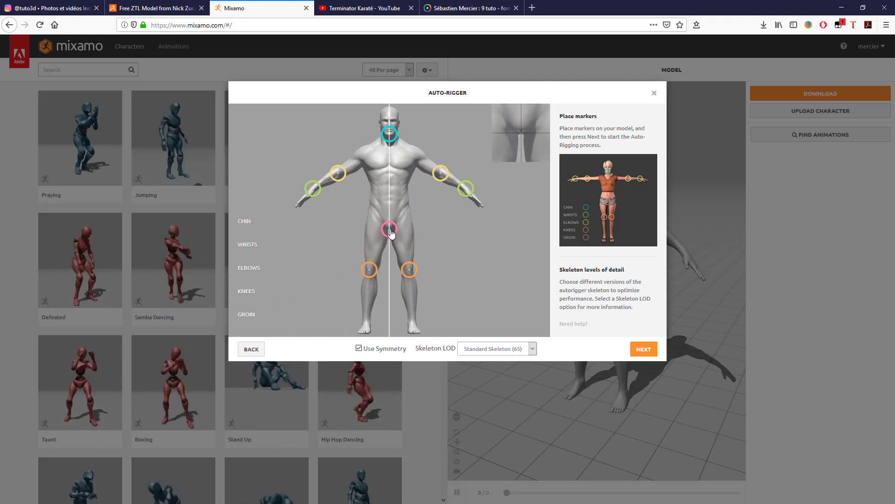
Step: Run the auto-rigging with the Standard Skeleton (65) and accept the rigged figure as the new character
click(651, 351)
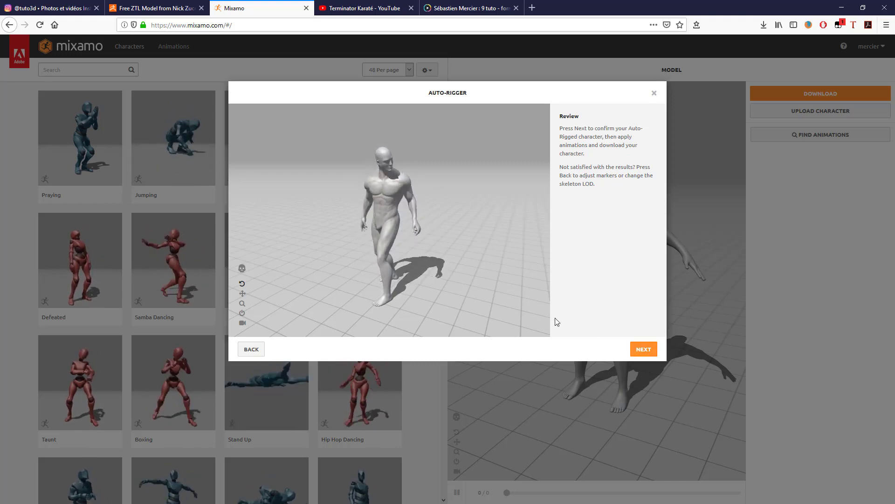
click(644, 350)
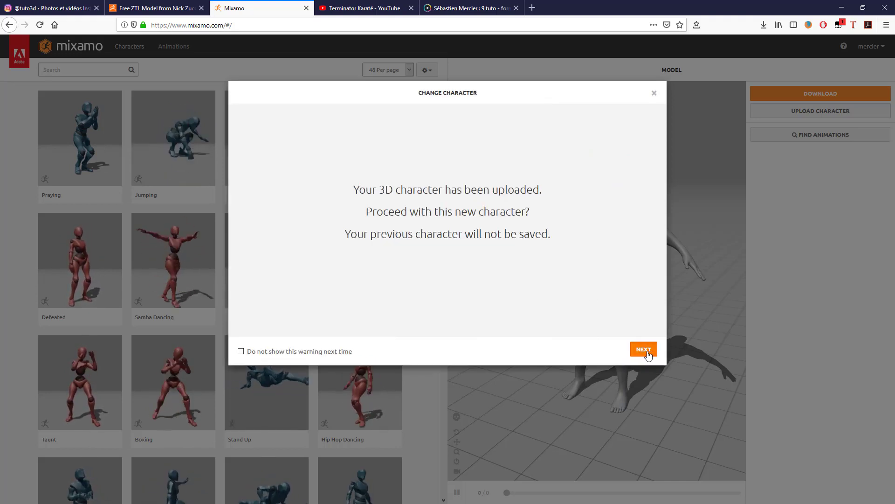
click(644, 350)
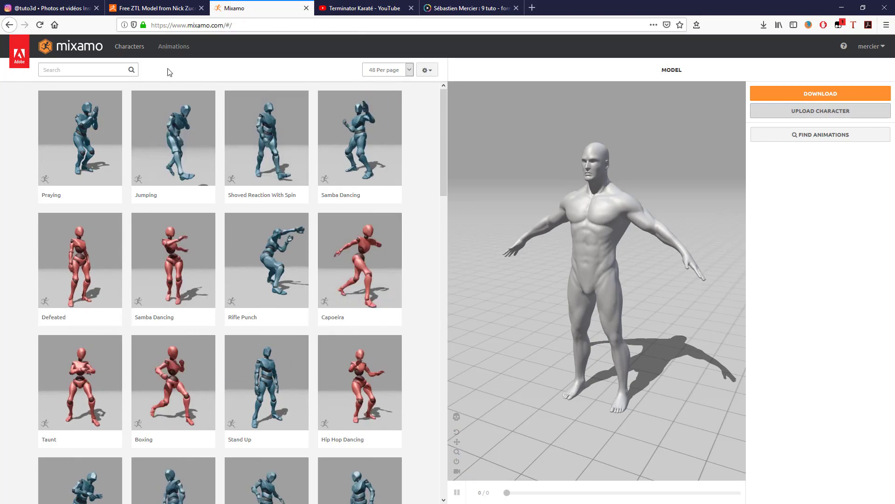
Step: Search the Mixamo animations for "samba"
click(61, 69)
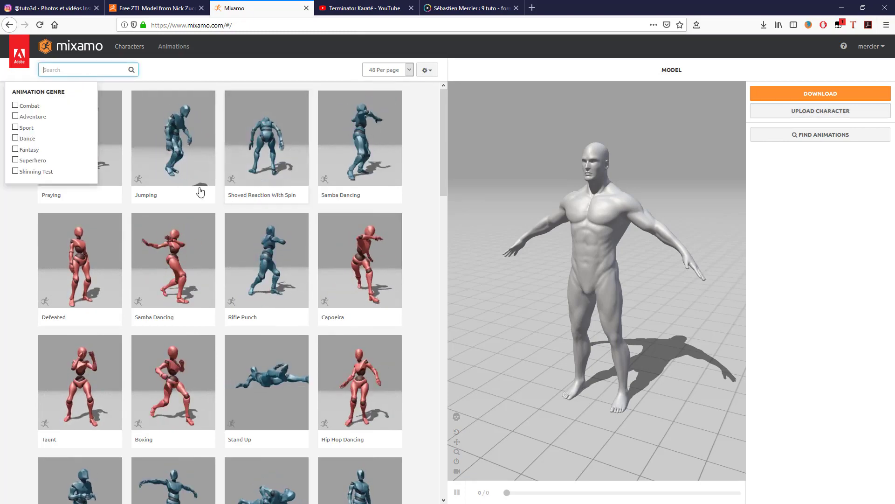
text(sa)
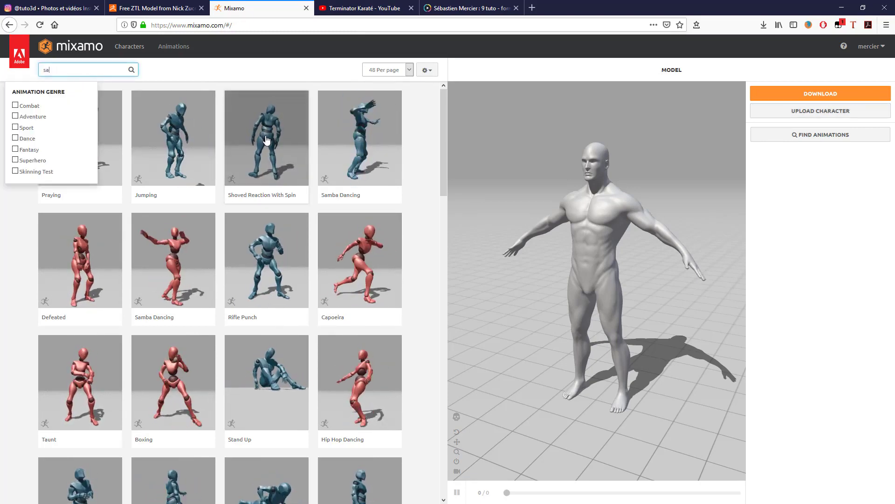
text(mba)
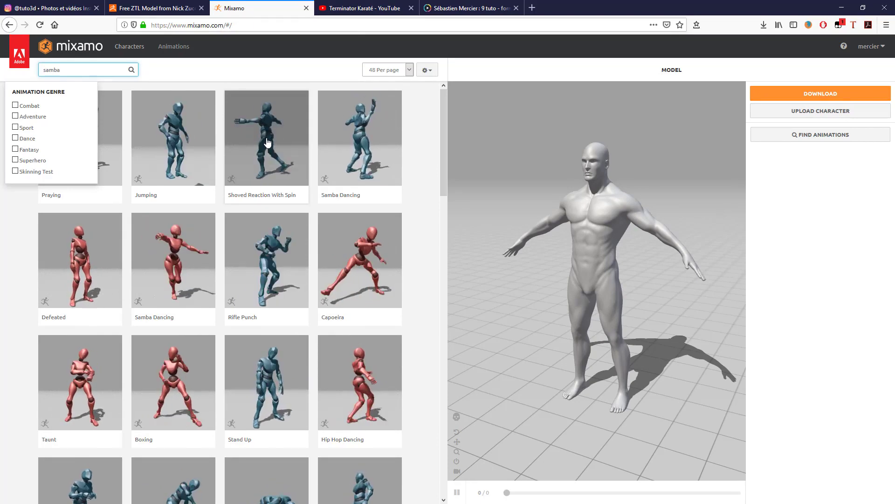
click(205, 79)
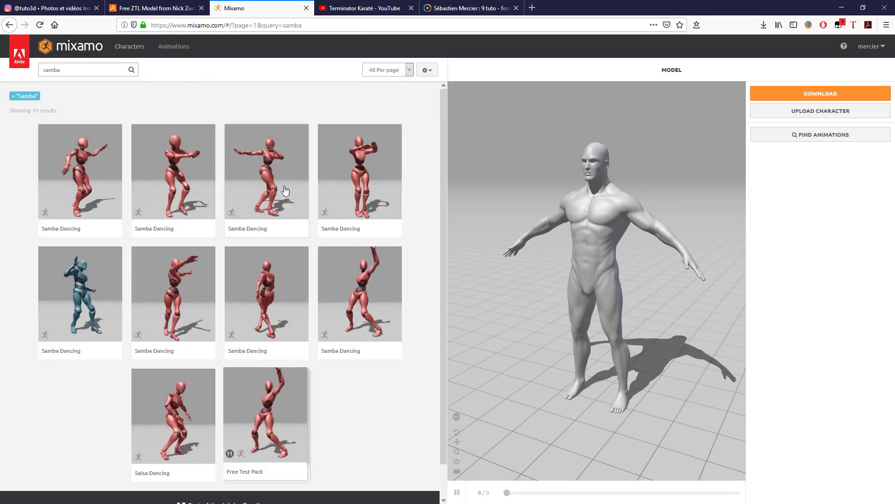
Step: Apply the last second-row Samba Dancing animation to the model and save it as FBX with skin at 30 frames per second
click(365, 306)
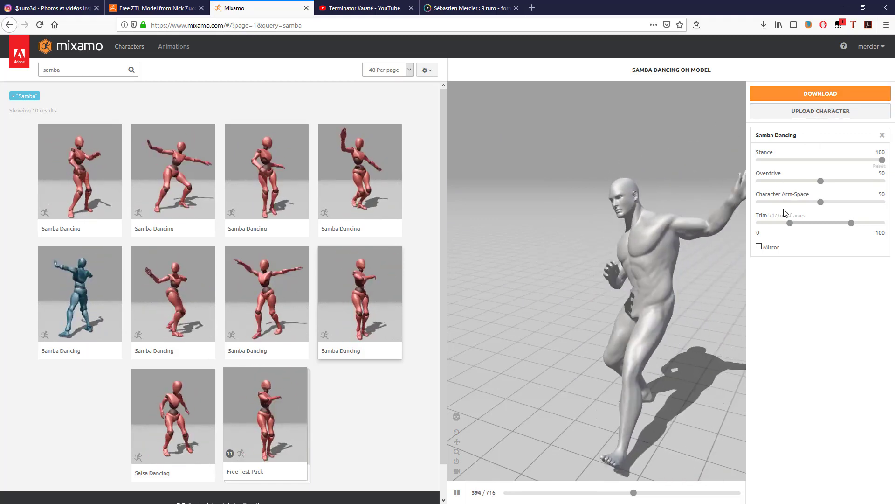
click(827, 95)
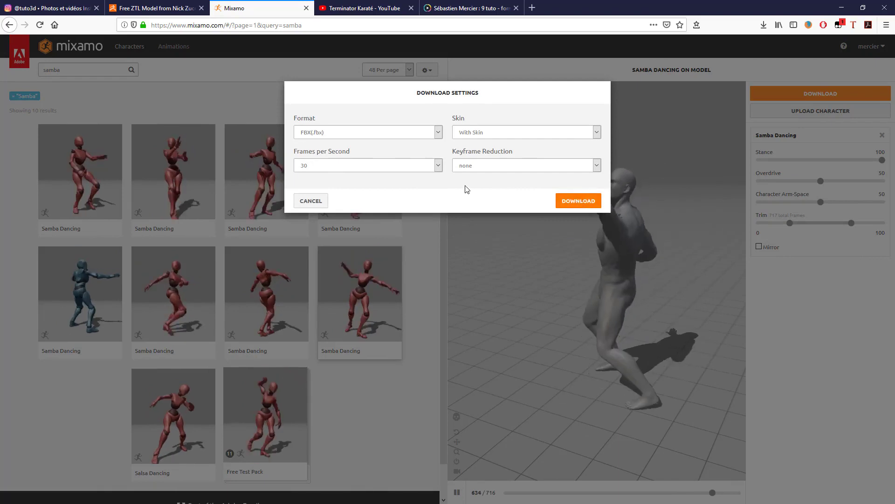
click(350, 167)
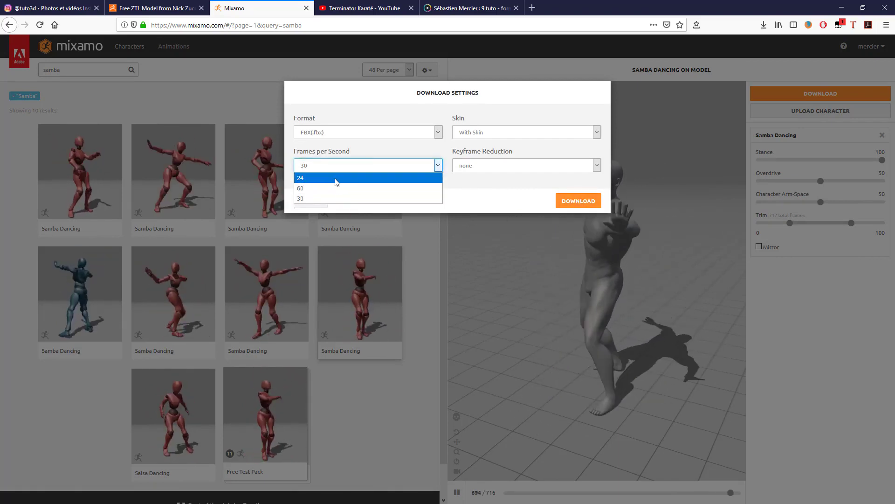
click(325, 197)
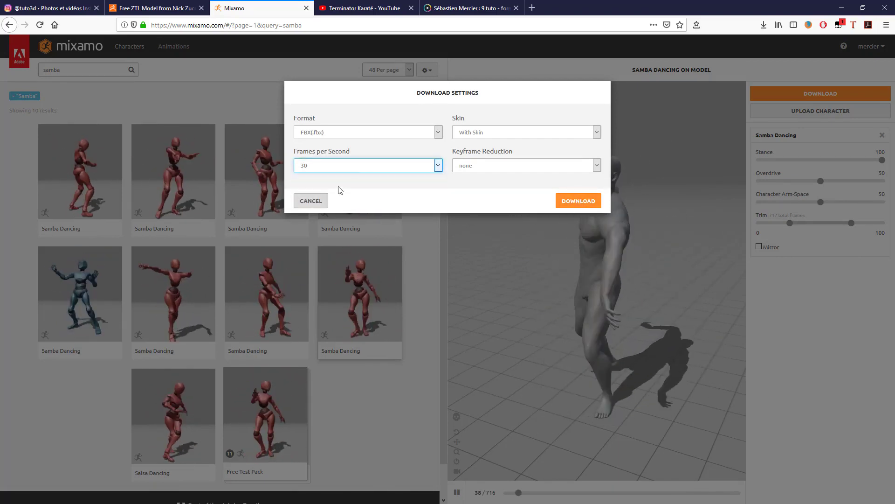
click(578, 201)
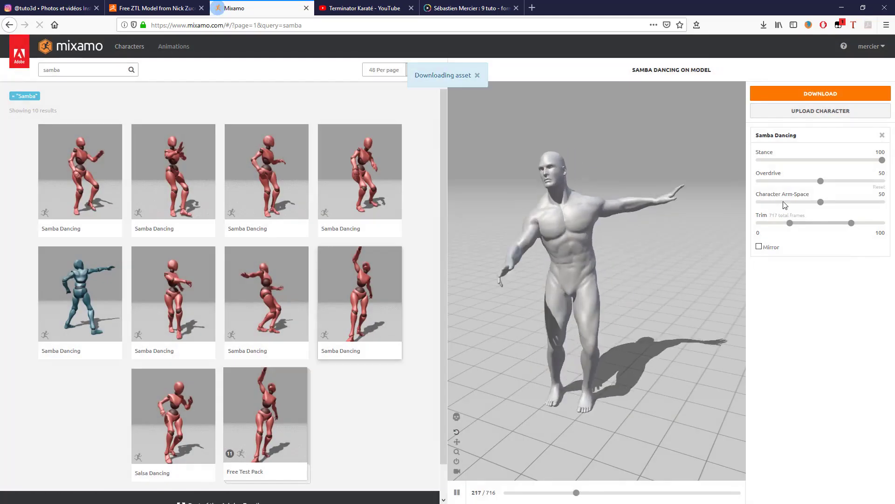
click(603, 350)
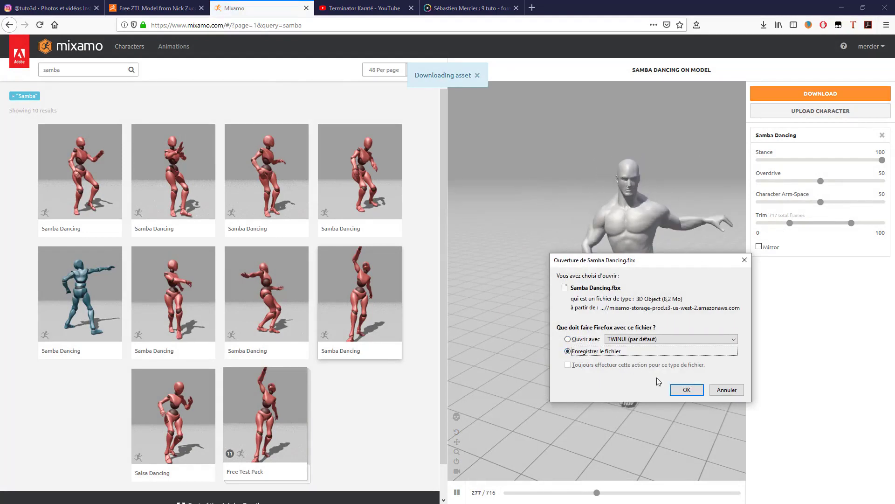
click(686, 390)
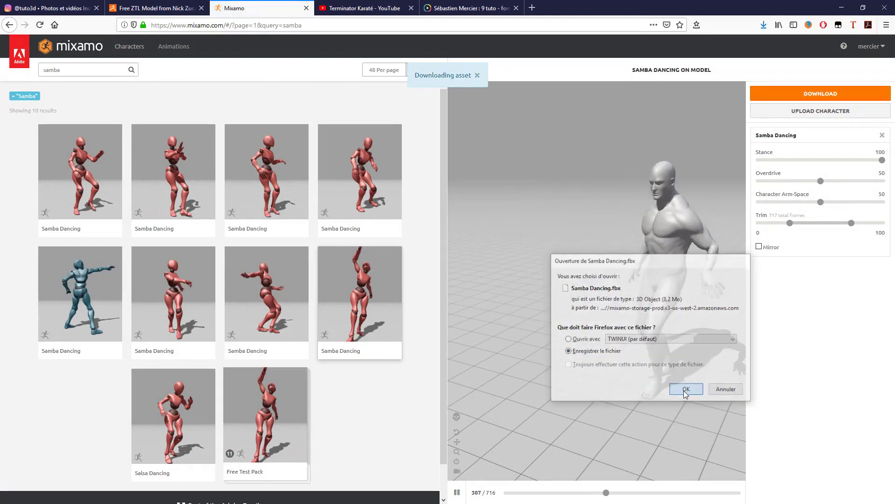
Step: Close the archive window and put the newly downloaded Samba Dancing.fbx into the Danceur folder
click(764, 26)
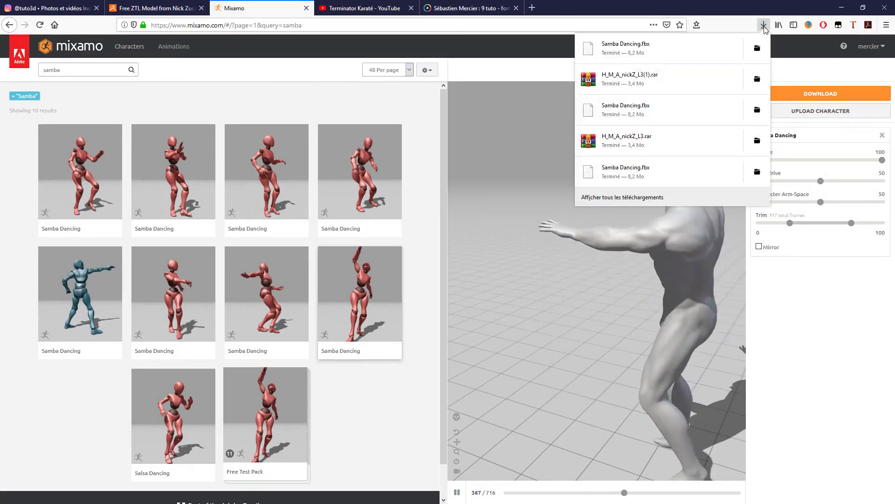
click(816, 5)
drag(751, 8, 769, 231)
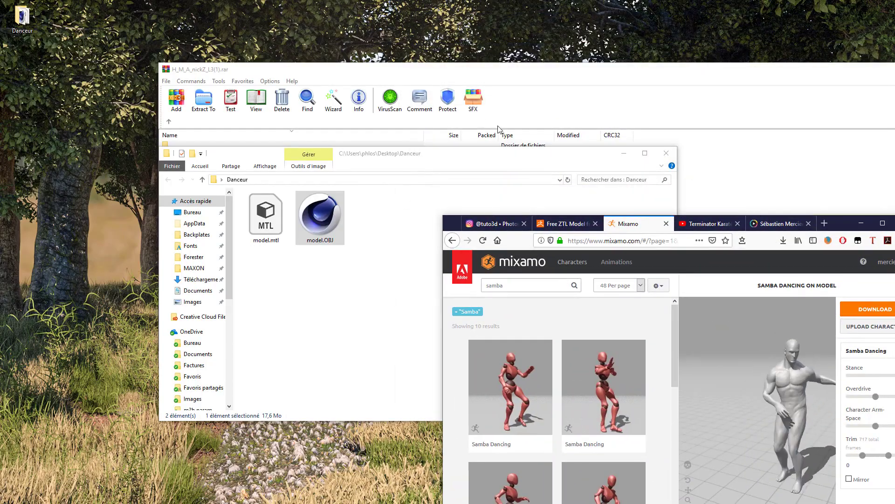
click(704, 86)
drag(704, 87, 479, 104)
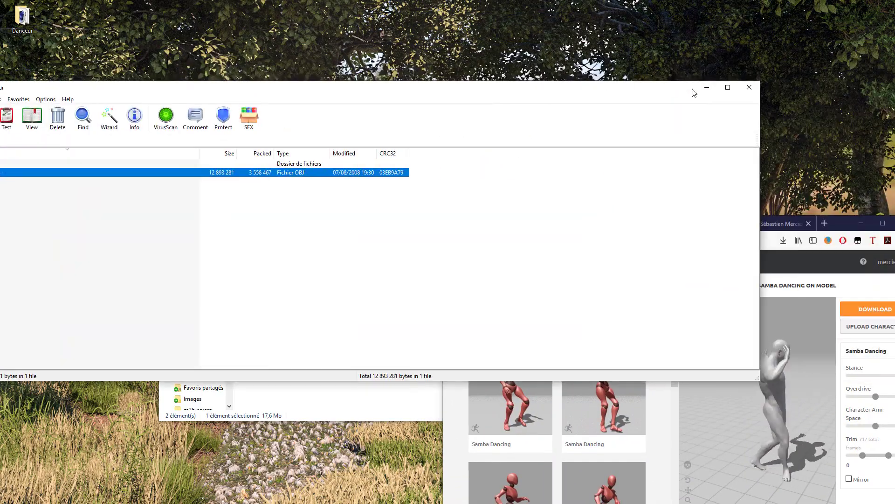
click(747, 88)
drag(817, 226, 784, 67)
click(749, 81)
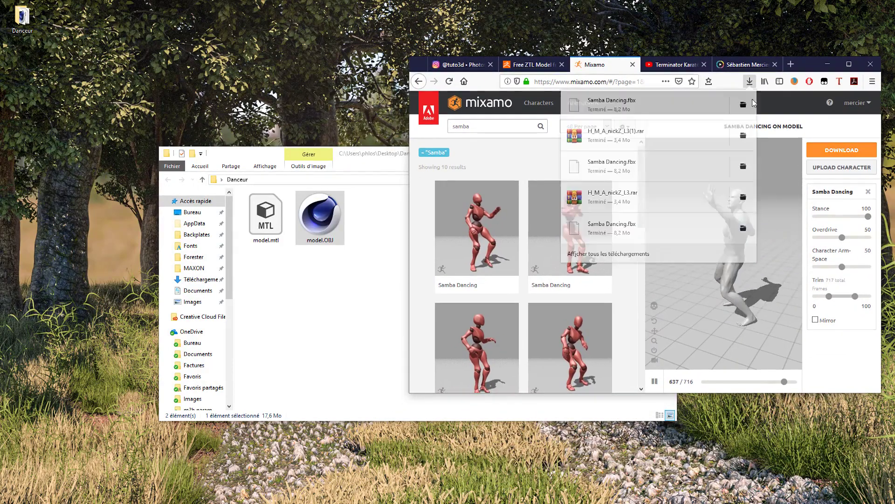
drag(650, 110, 332, 300)
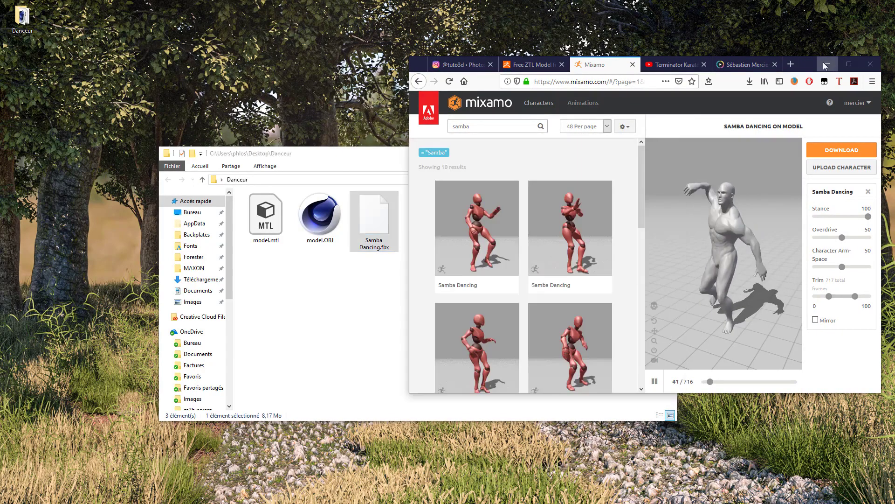
click(871, 64)
Step: Switch to Cinema 4D, delete the Model object and set the project frame rate to 30
drag(478, 157, 521, 109)
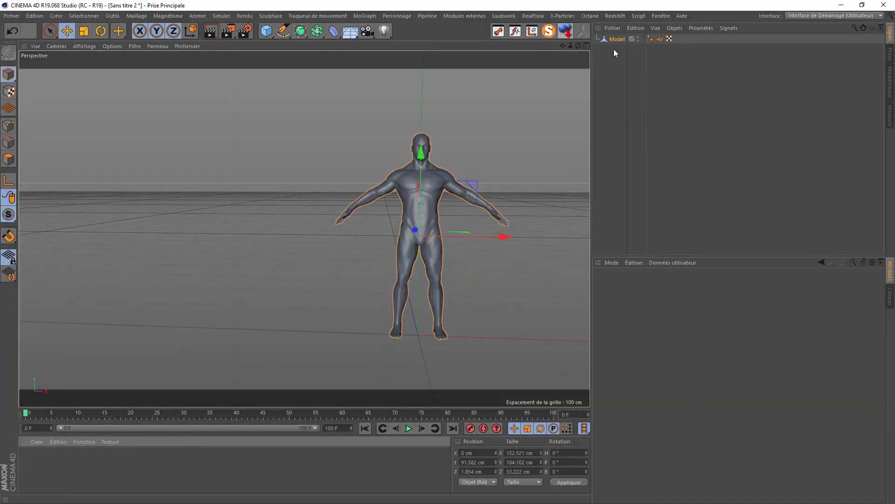
key(Delete)
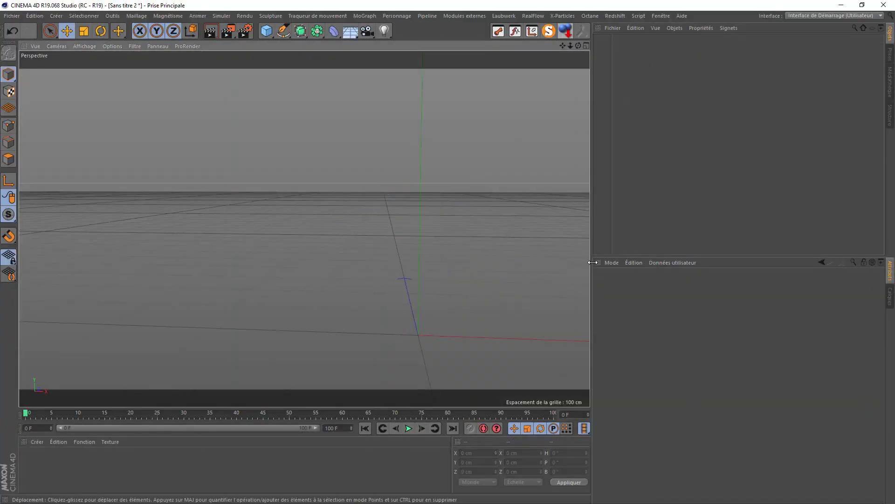
click(612, 262)
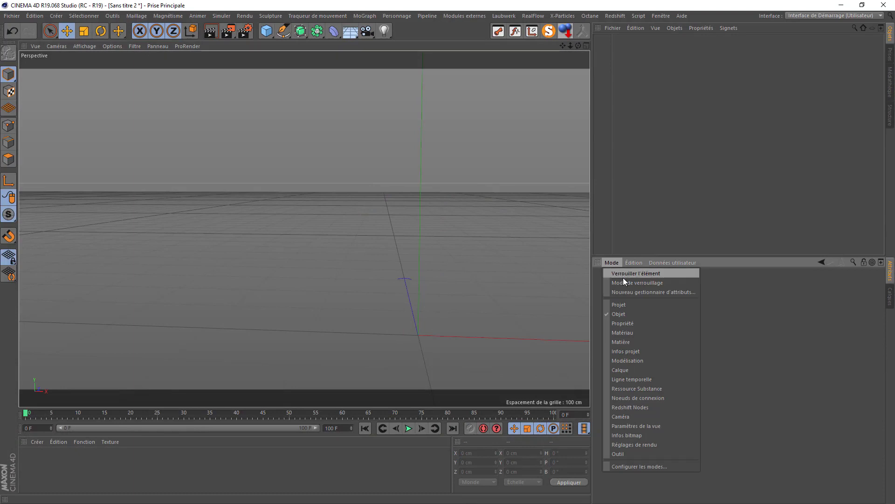
click(624, 306)
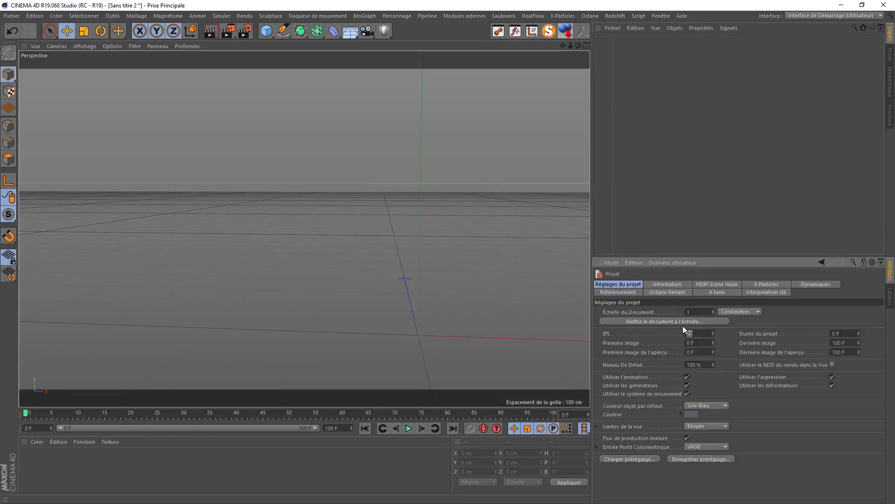
text(30)
Step: Set the render output to 1000 × 1000 pixels with a frame rate of 30
click(245, 31)
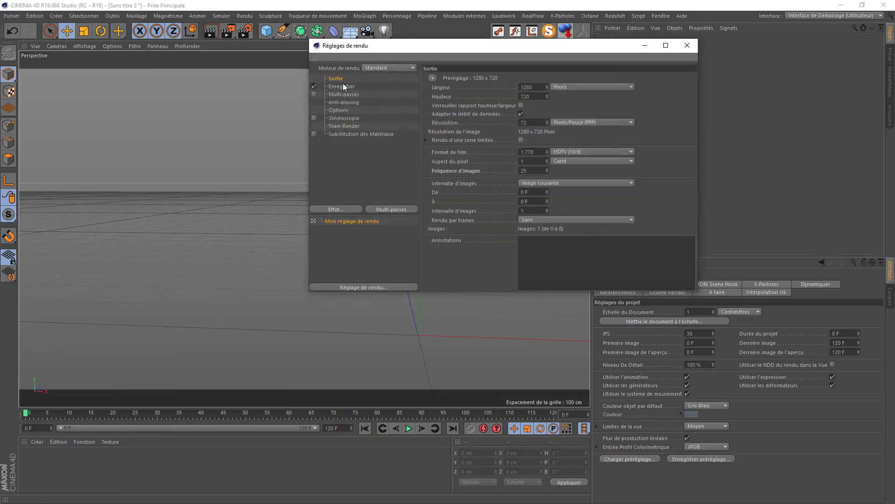
text(1000)
key(Tab)
text(1000)
key(Tab)
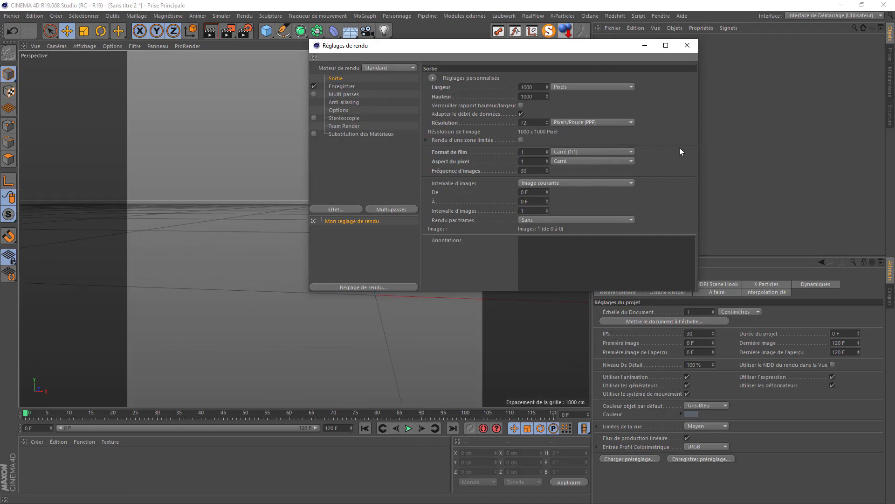
click(685, 48)
Step: Merge Samba Dancing.fbx from the Danceur folder into the scene with all FBX import options enabled
click(610, 28)
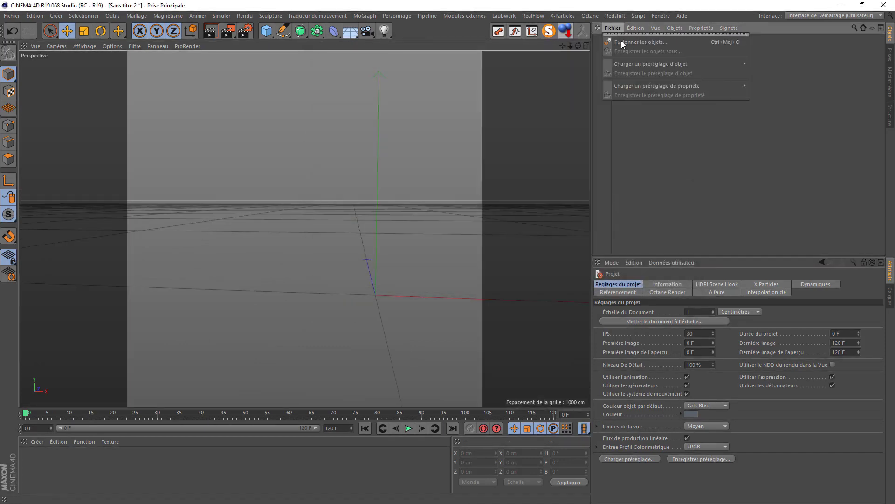
click(623, 41)
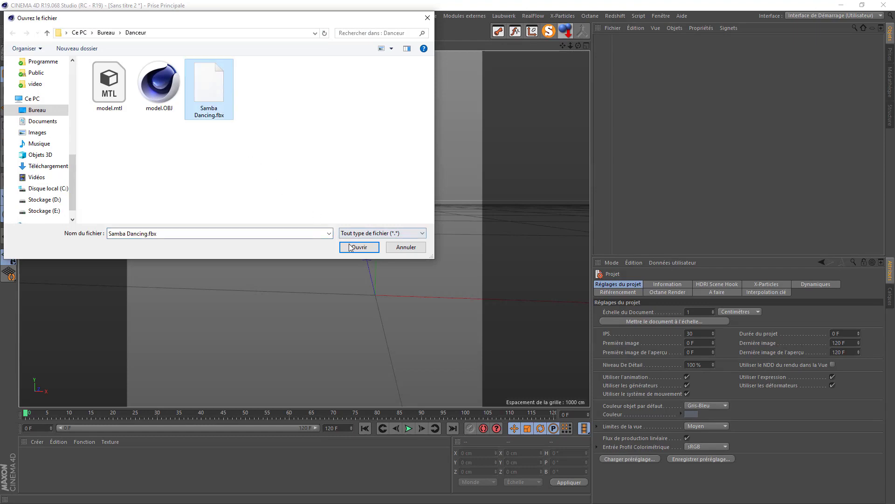
click(357, 247)
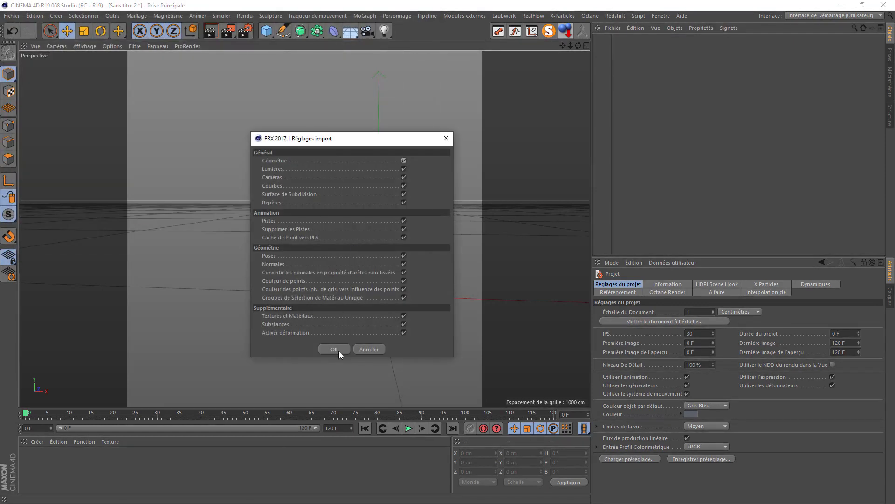
click(336, 351)
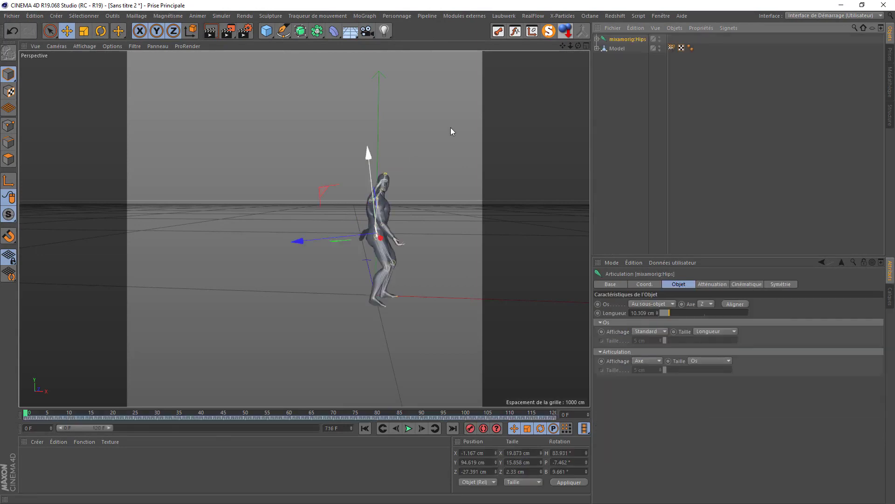
Step: Play the imported dance on the figure for a moment, stop it and return to the first frame
alt+middle_drag(349, 214, 282, 192)
scroll(312, 238, up, 5)
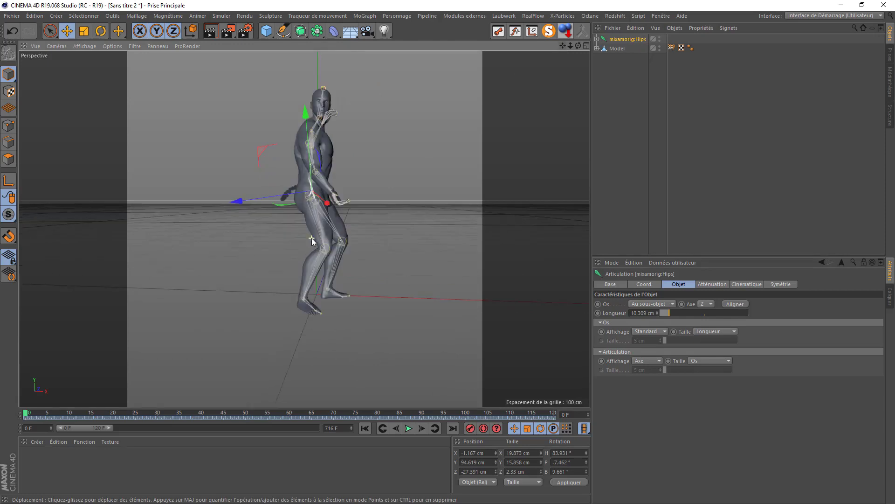
click(409, 428)
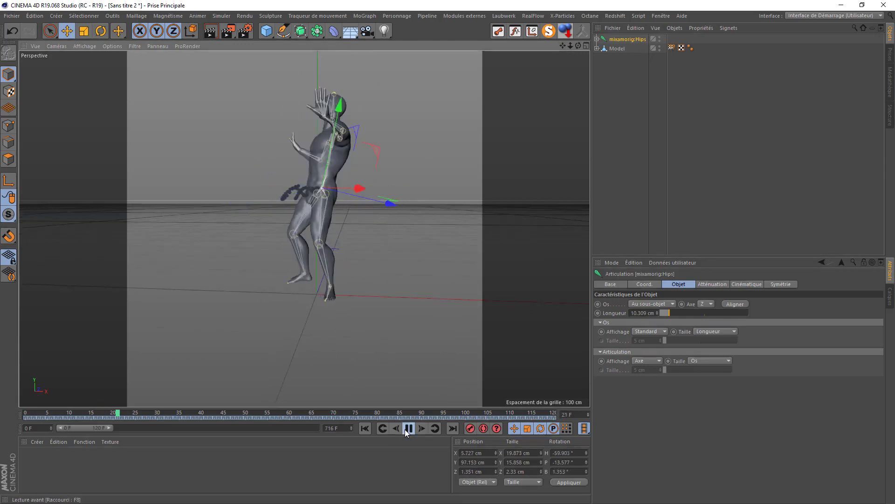
click(408, 428)
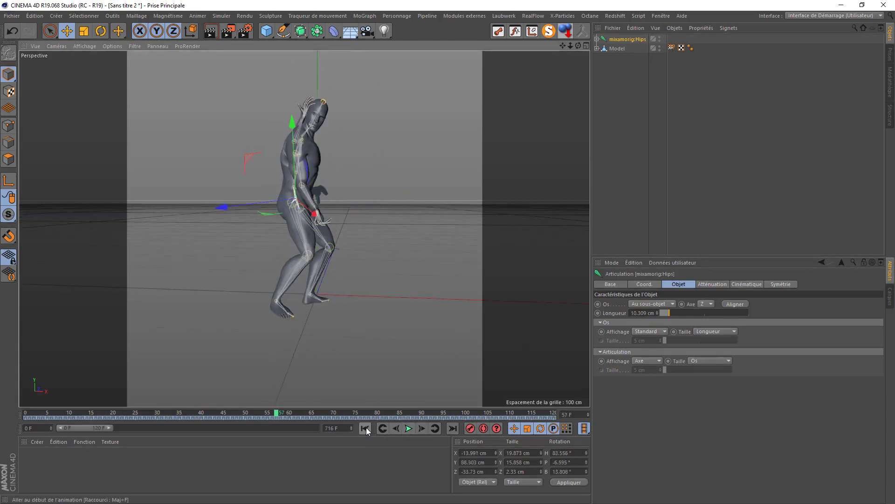
click(365, 428)
Step: Extend the timeline preview over the whole animation and shorten the project to end at frame 300
drag(110, 427, 343, 421)
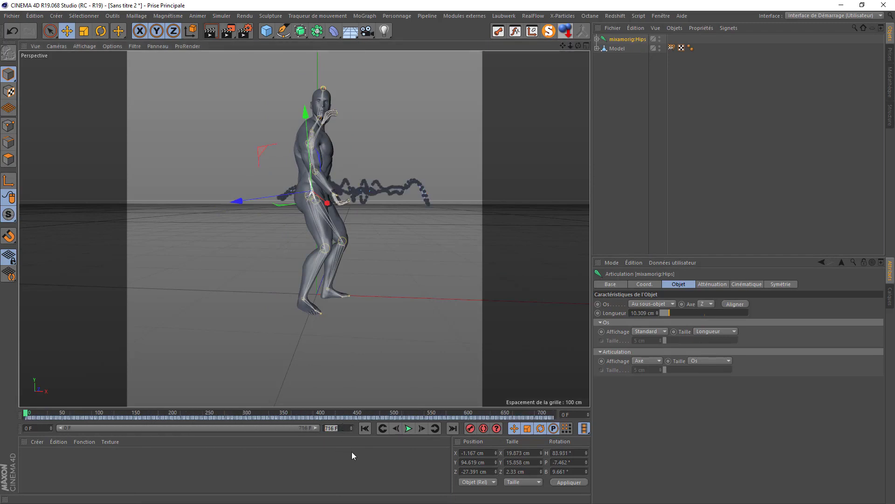
text(300)
key(Return)
click(337, 428)
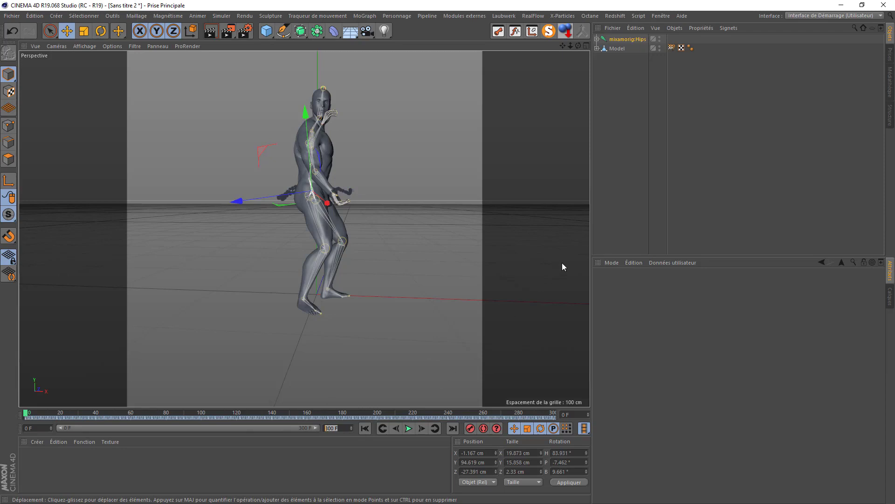
Step: Examine the mixamorig:Hips skeleton up close and the skin object nested under Model
click(612, 40)
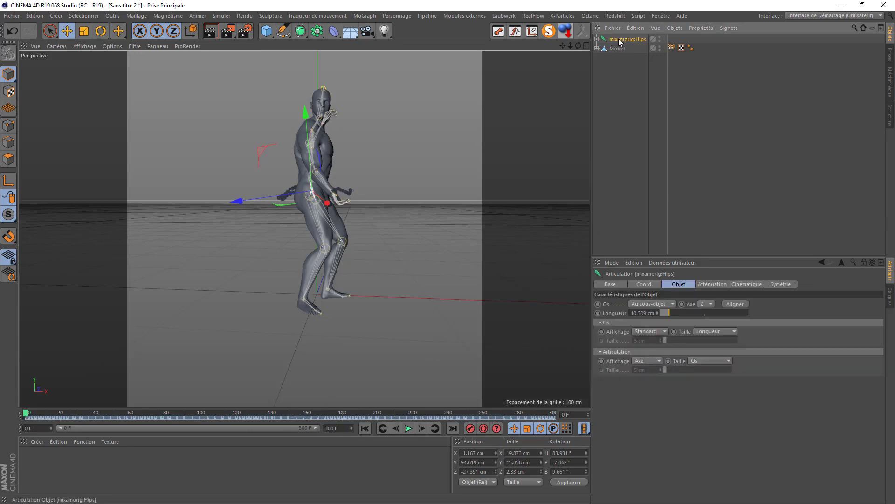
alt+right_drag(291, 144, 335, 205)
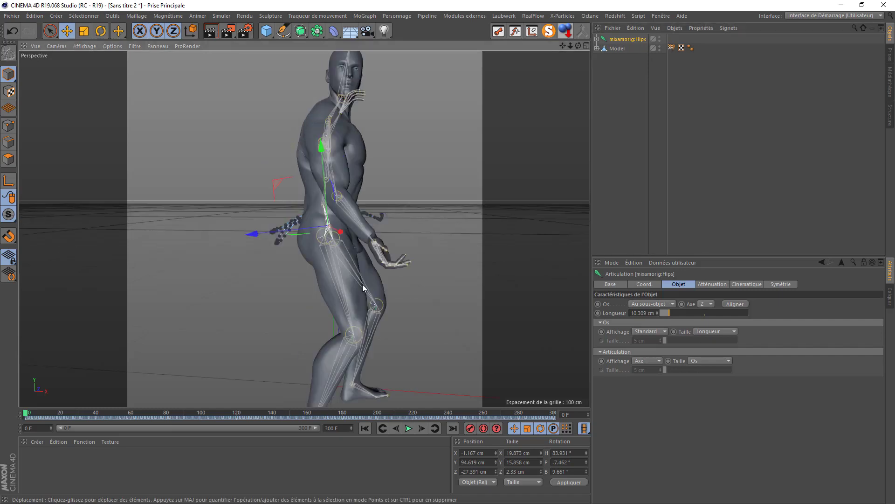
click(606, 48)
click(597, 49)
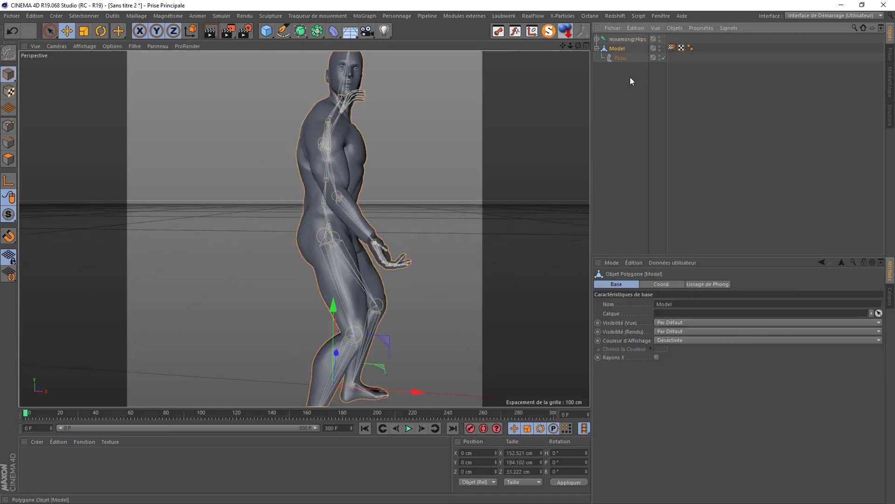
click(597, 48)
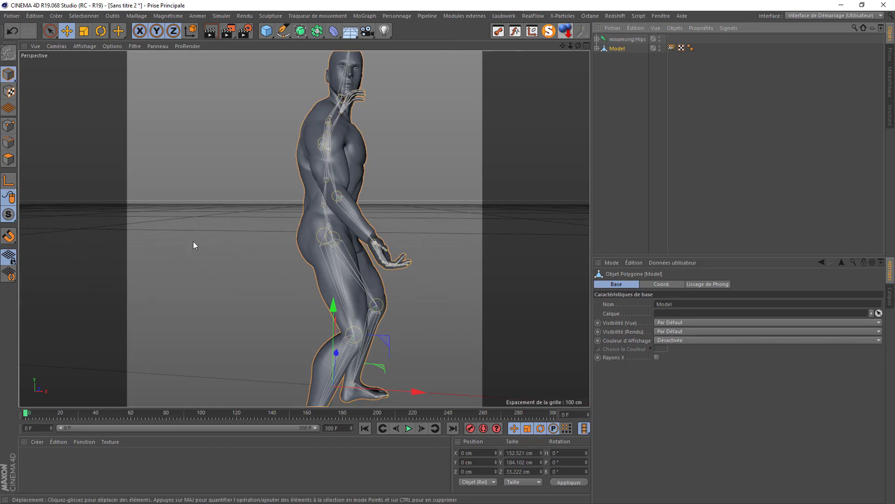
Step: Switch to Firefox, show the Water Dancer post on Instagram in a maximized window and play its video
key(alt+Tab)
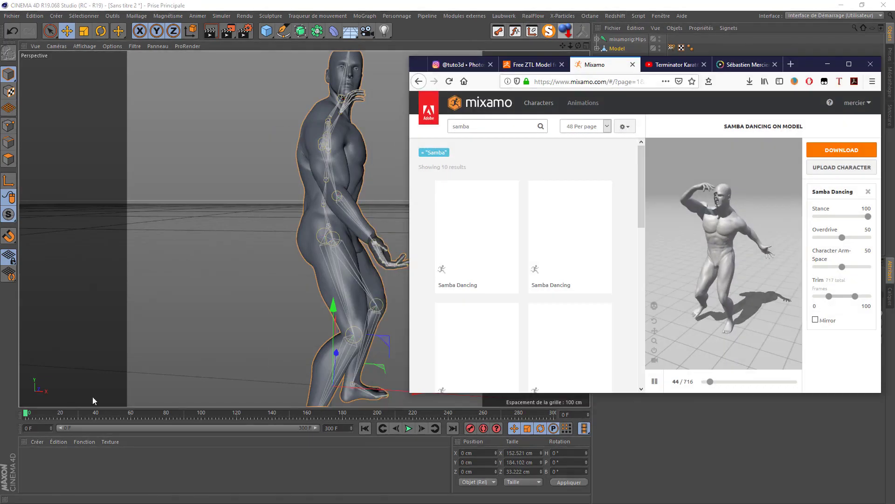
click(459, 65)
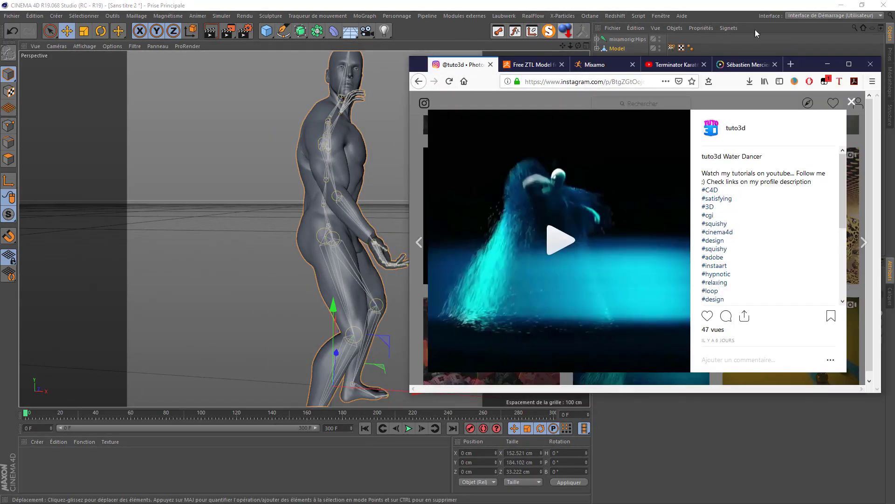
click(849, 63)
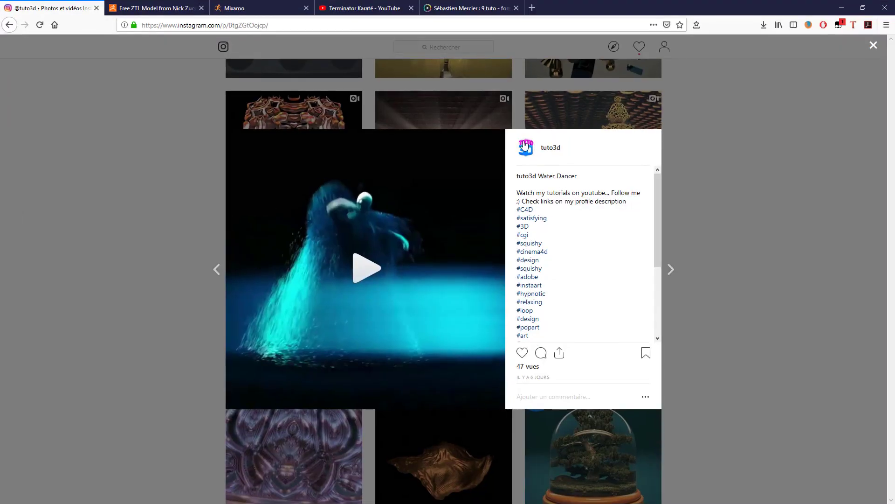
click(389, 254)
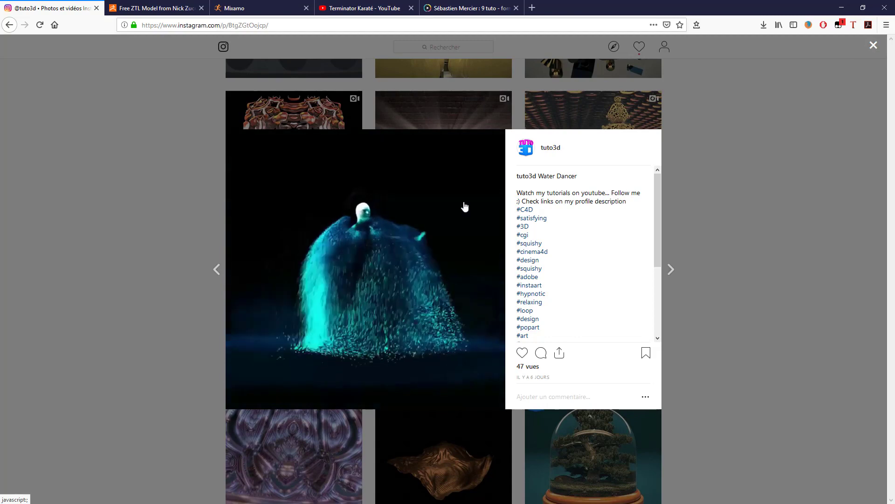
Step: Close the Water Dancer post, return to Cinema 4D and create an X-Particles system with an emitter in its Emitters folder
click(874, 45)
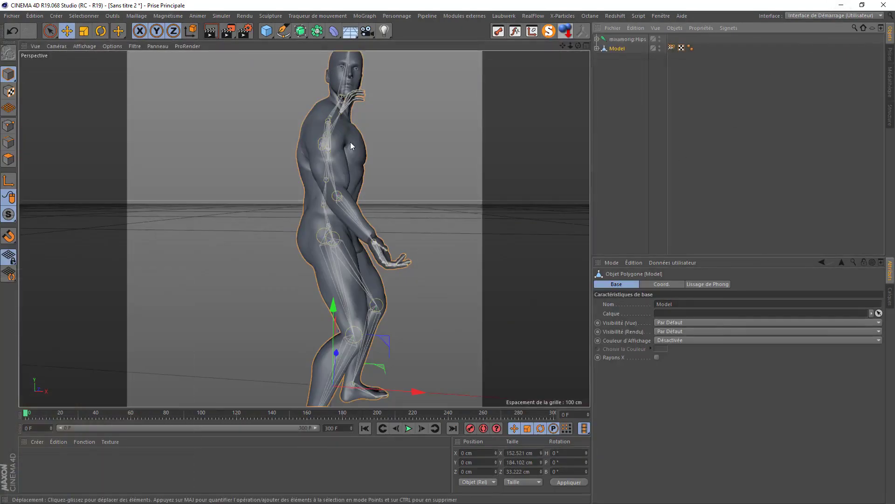
click(563, 16)
click(567, 90)
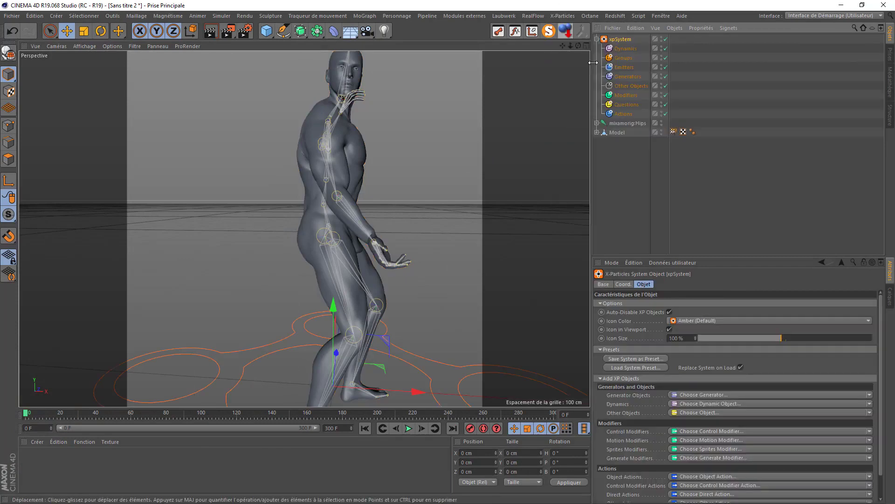
click(622, 67)
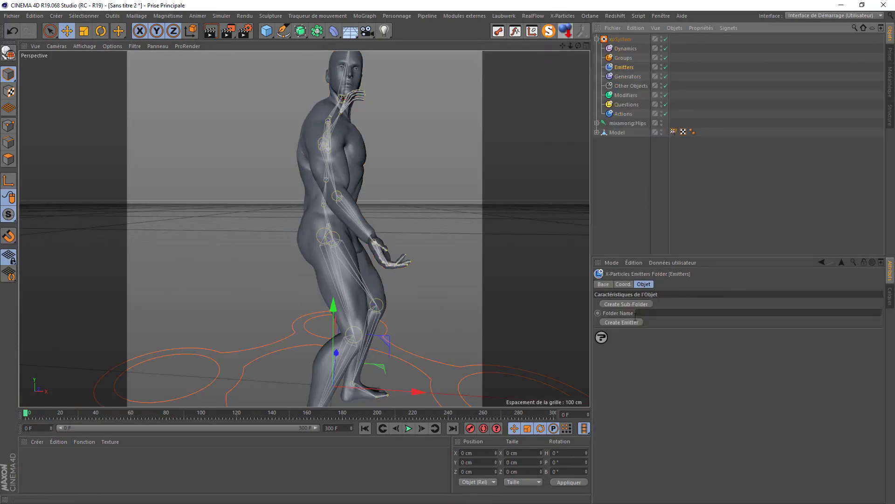
click(606, 323)
Step: Set the xpEmitter's shape to Object with Model as the source, emitting from Polygon Area
click(667, 321)
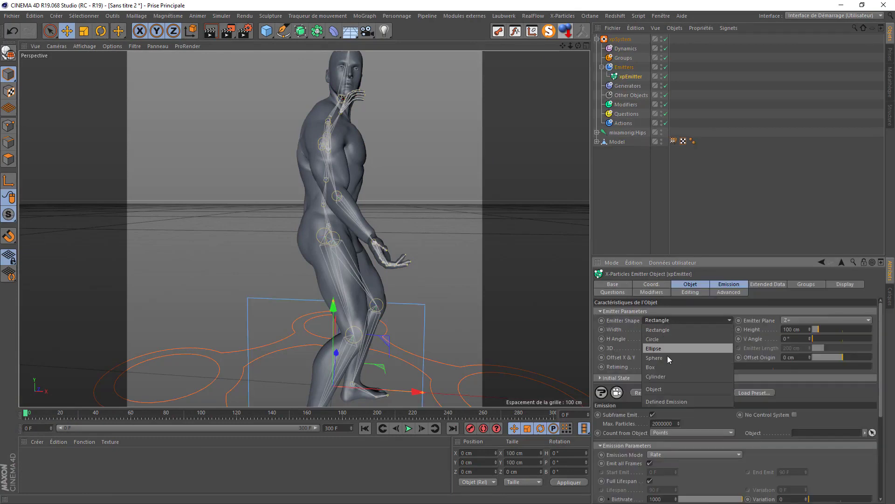
click(655, 390)
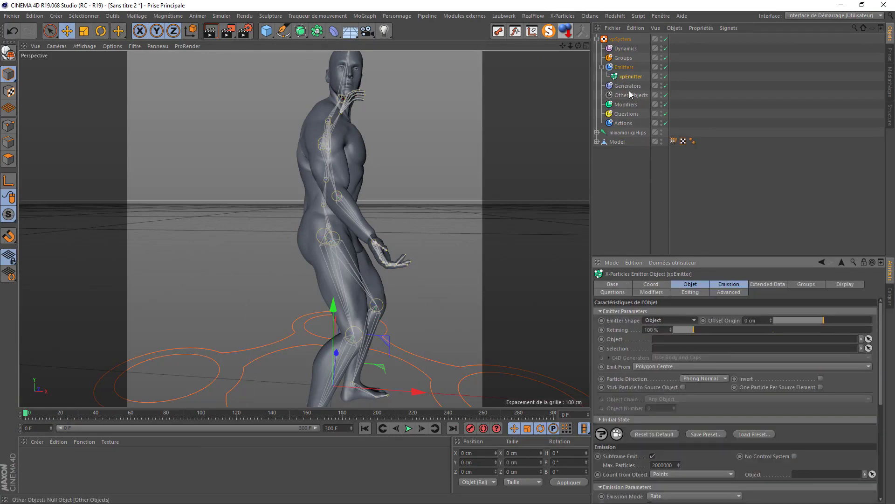
drag(612, 140, 669, 345)
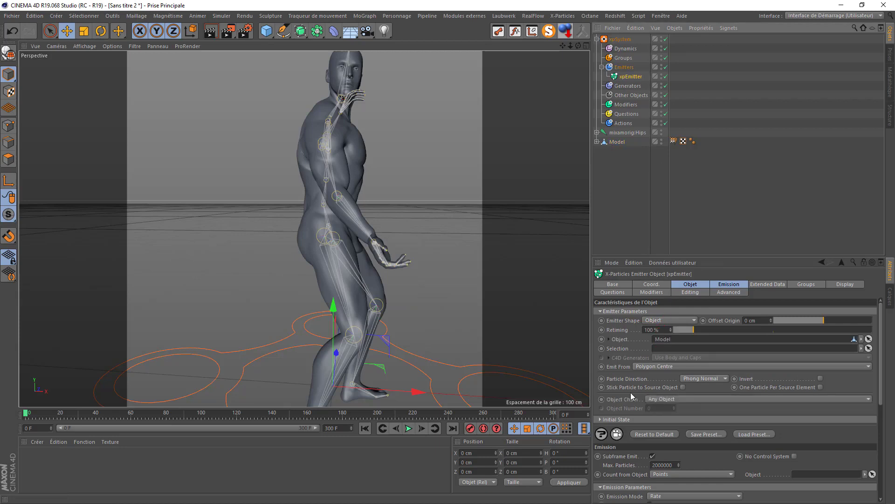
click(662, 399)
click(666, 399)
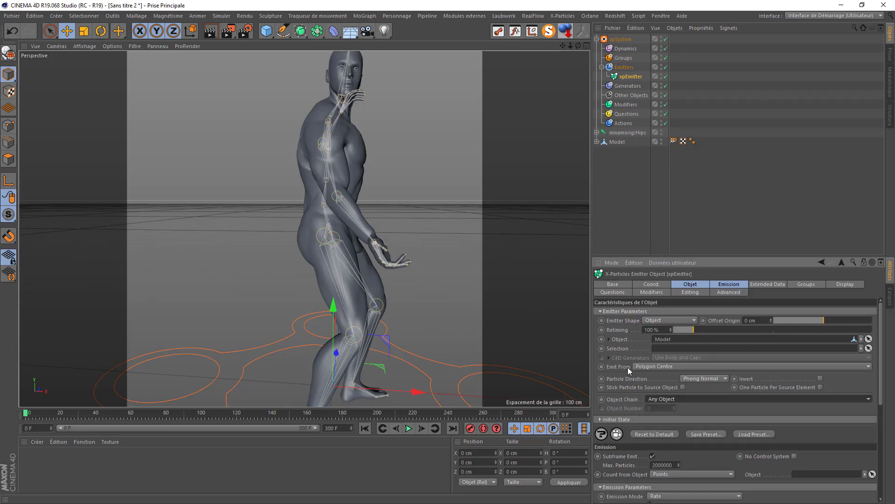
click(654, 366)
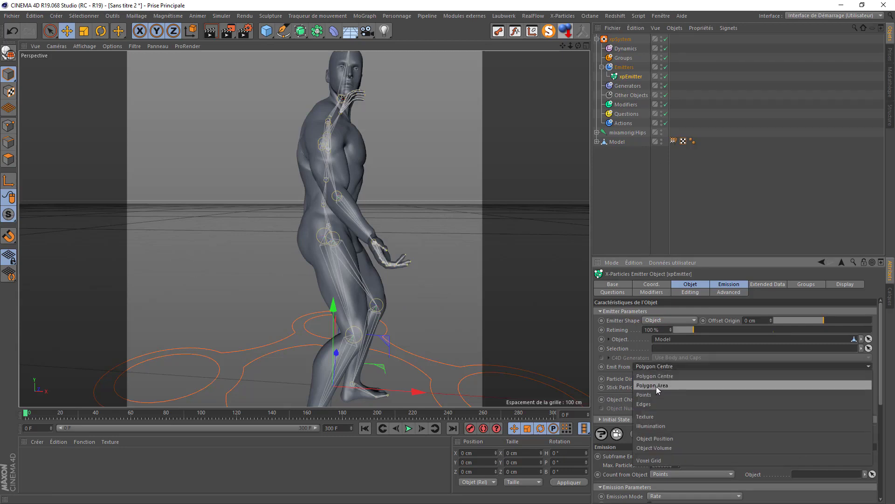
click(657, 386)
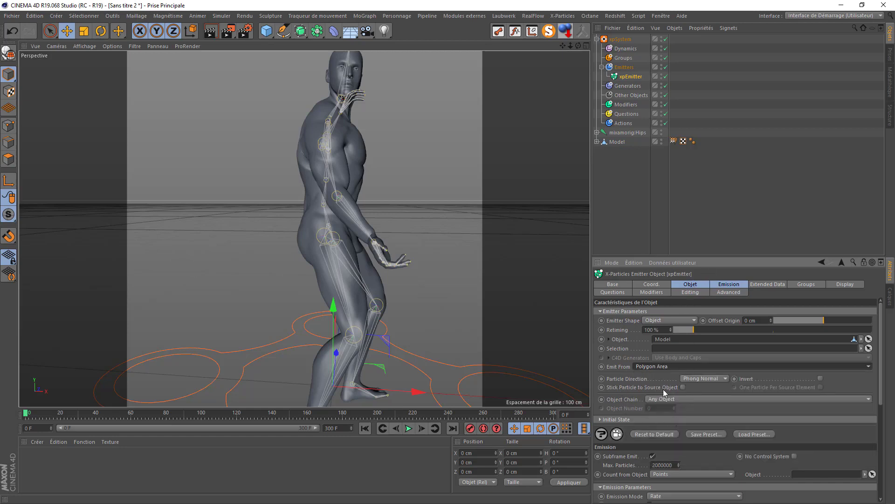
Step: Change the xpEmitter's emission mode to Shot
click(728, 284)
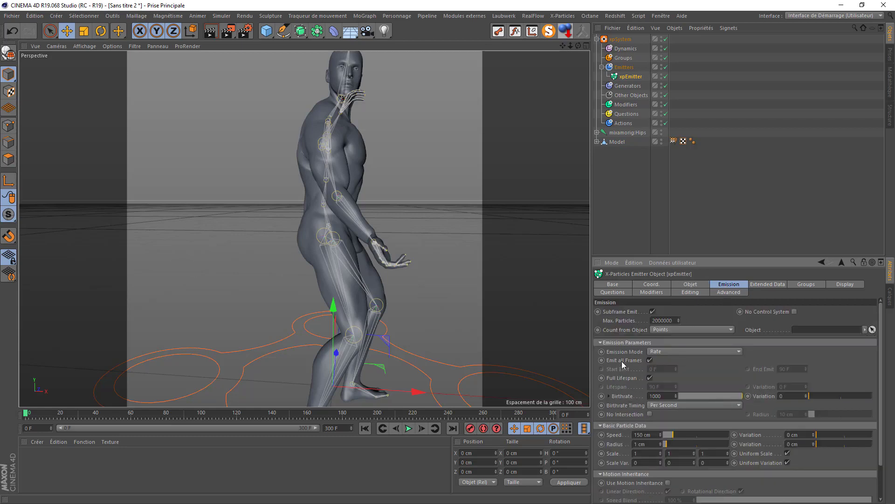
click(660, 350)
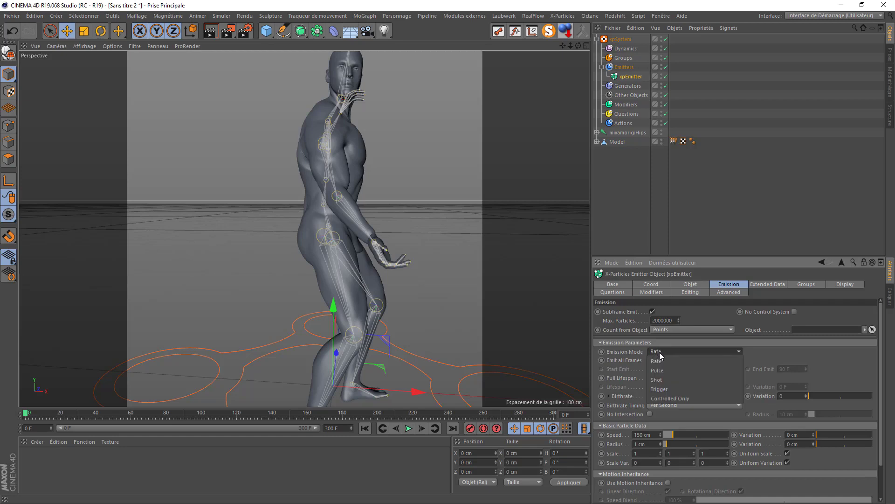
click(662, 378)
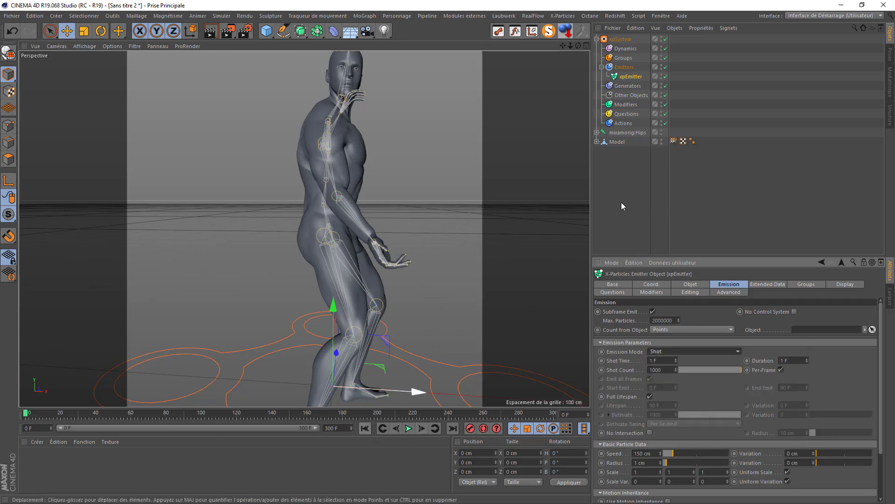
Step: Hide Model and the mixamorig:Hips skeleton in both viewport and render, and play the particle emission briefly
click(662, 141)
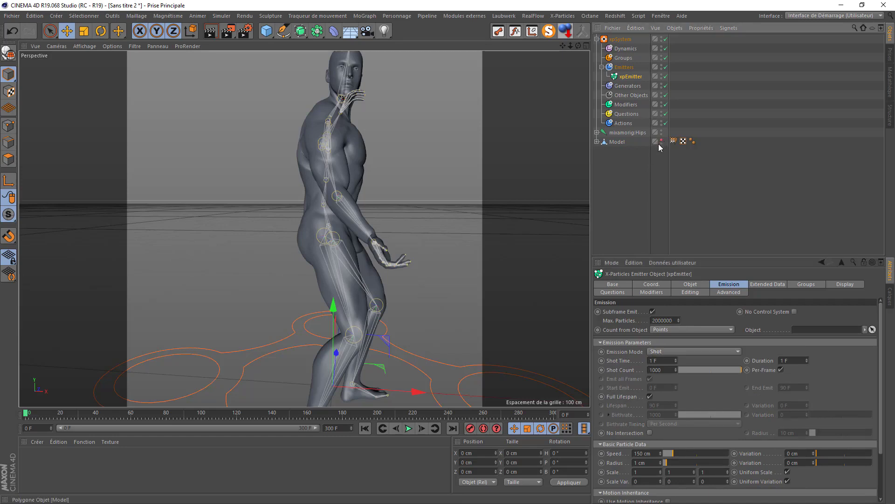
click(662, 142)
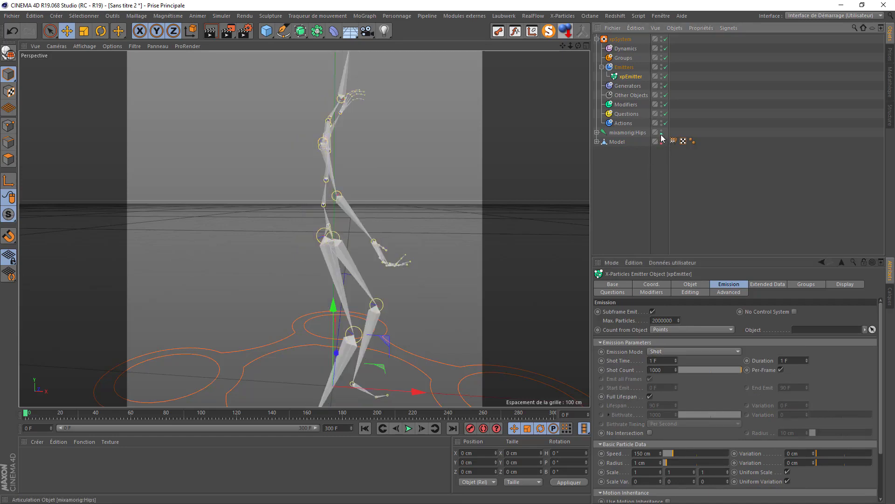
click(662, 132)
click(662, 131)
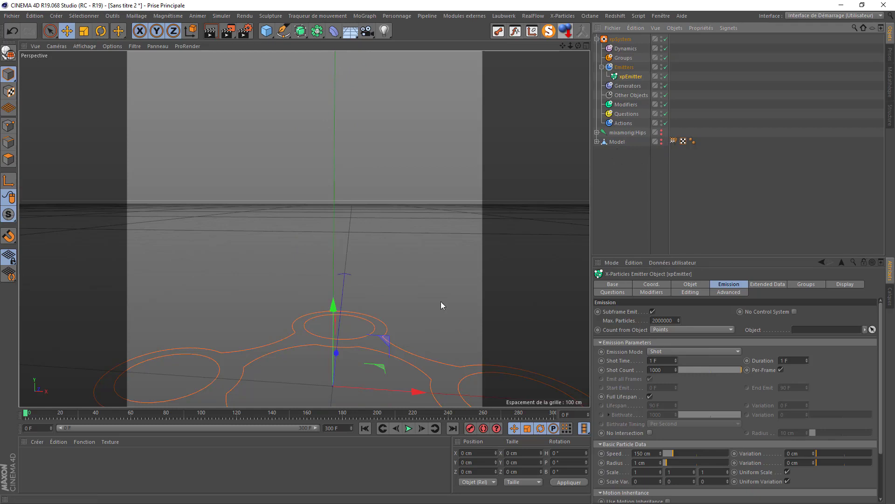
click(409, 428)
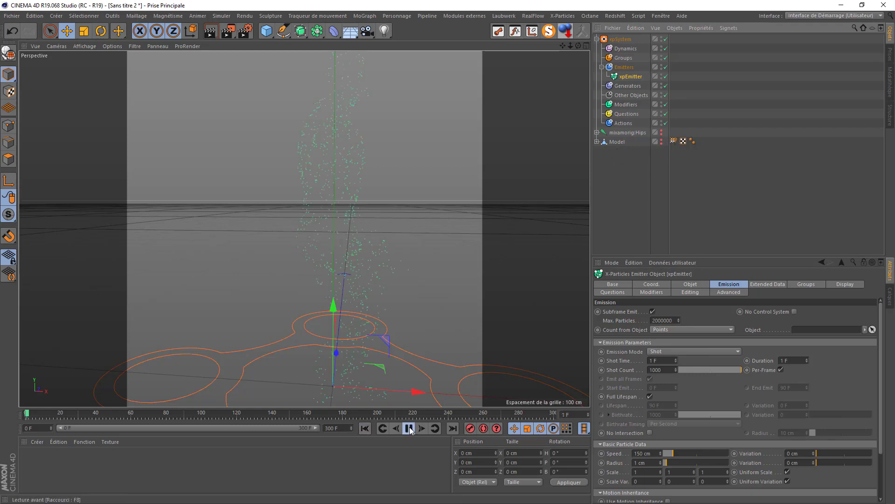
click(410, 429)
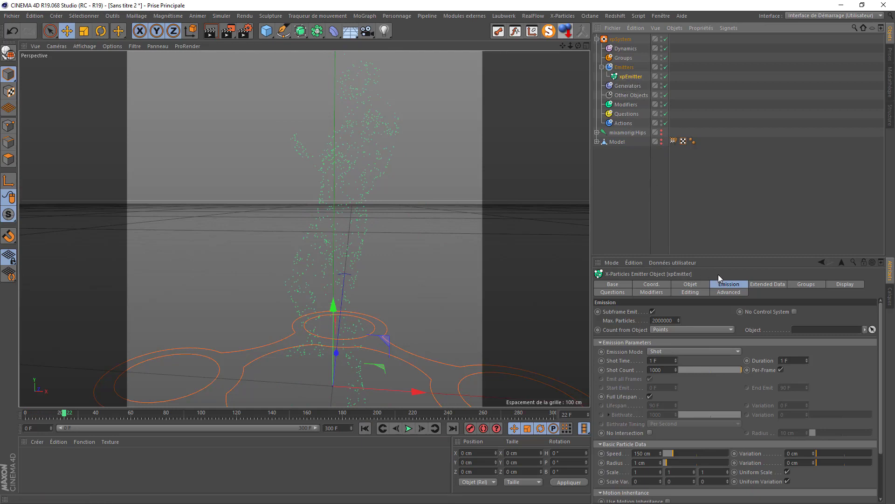
Step: Make the emitter's particle display color white with 0% saturation and replay the emission from the first frame
click(846, 284)
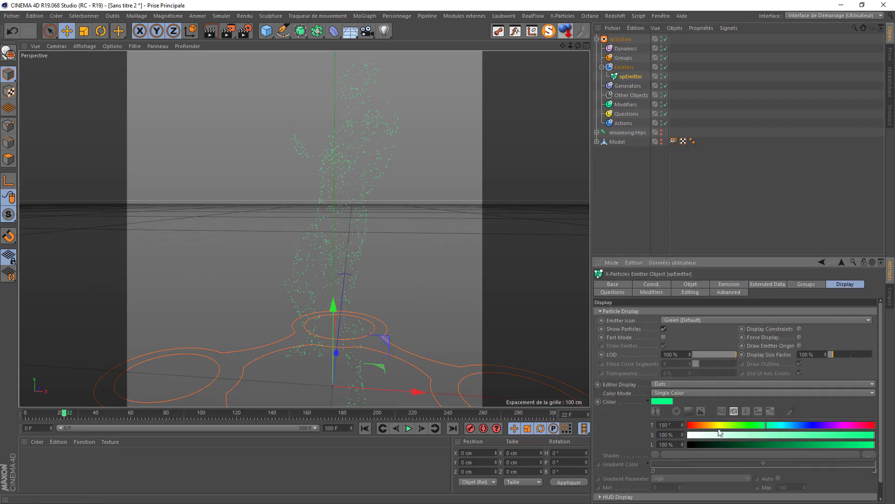
drag(718, 434, 664, 440)
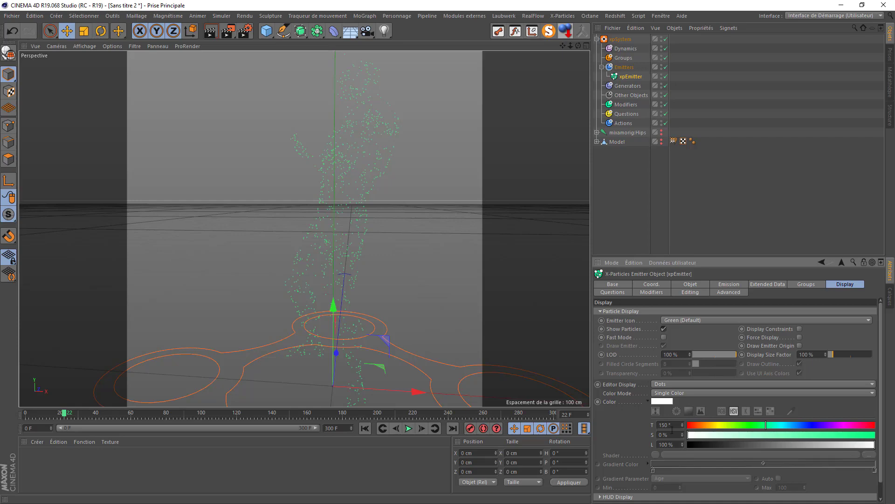
click(365, 428)
click(408, 428)
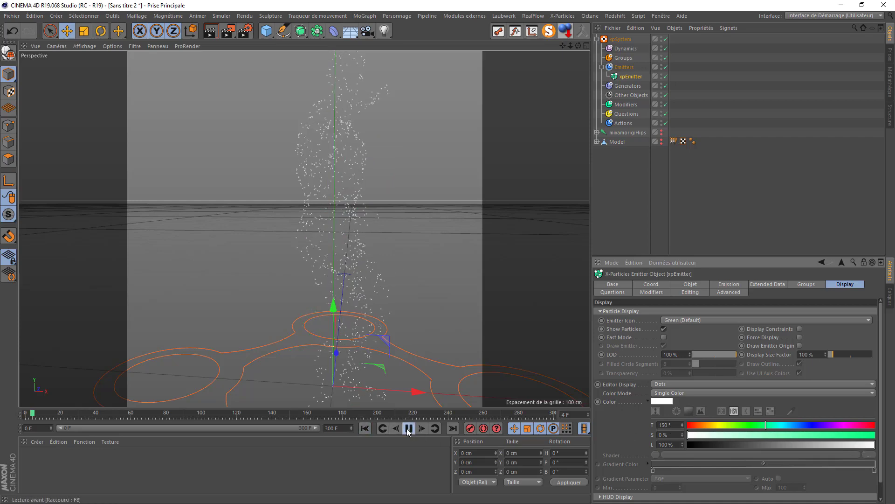
click(409, 428)
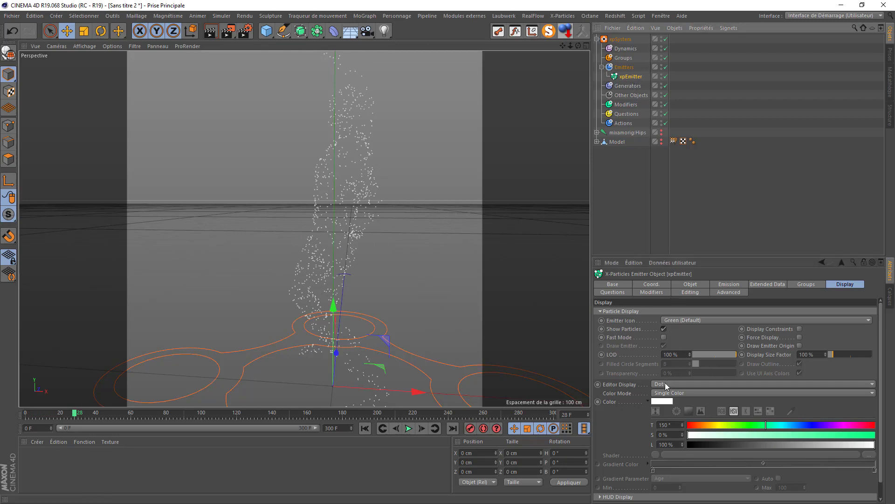
Step: Raise the emitter's shot count to 50000 and replay the animation from the first frame
click(719, 285)
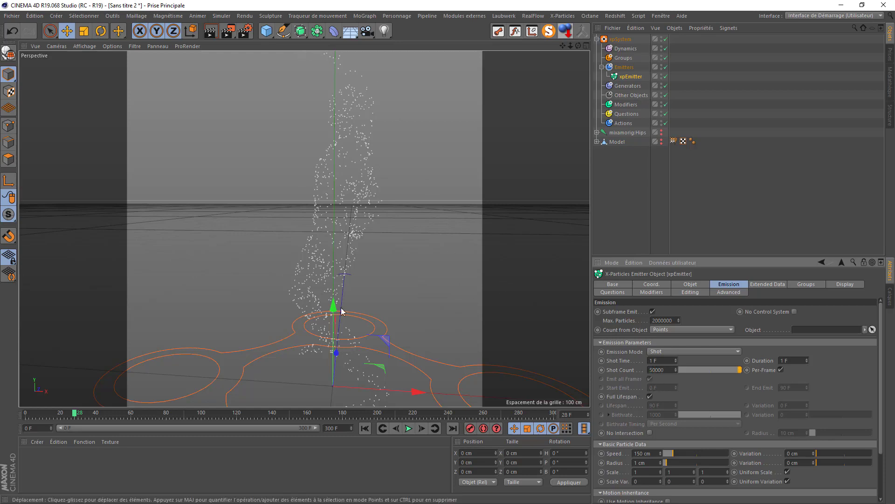
click(365, 428)
click(409, 428)
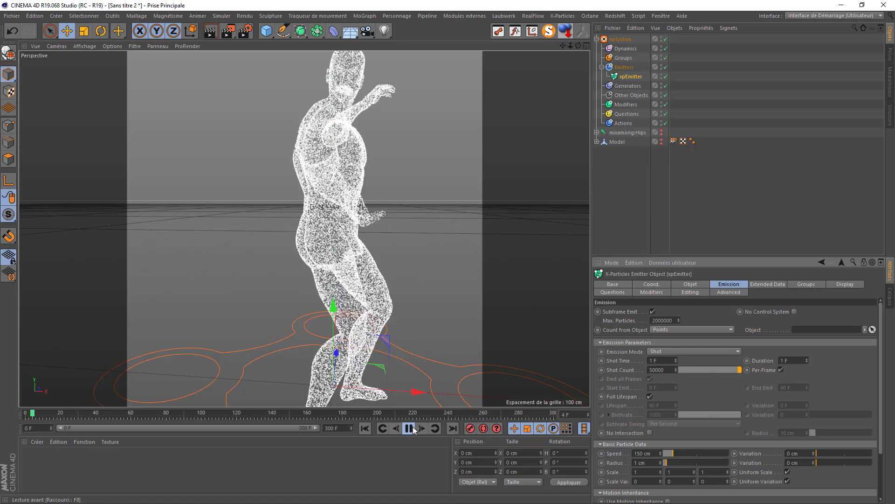
click(409, 429)
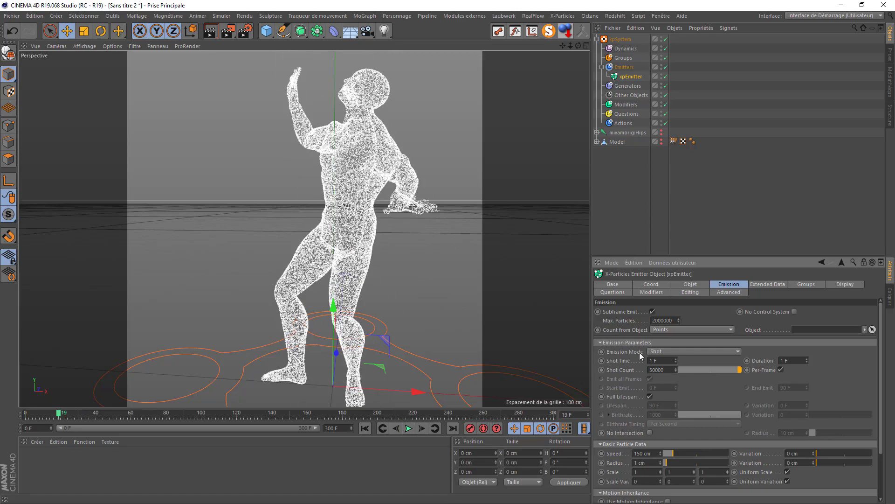
Step: Add an area light (Lumière Surfacique) to the scene and give it a Cible target tag
scroll(410, 164, down, 3)
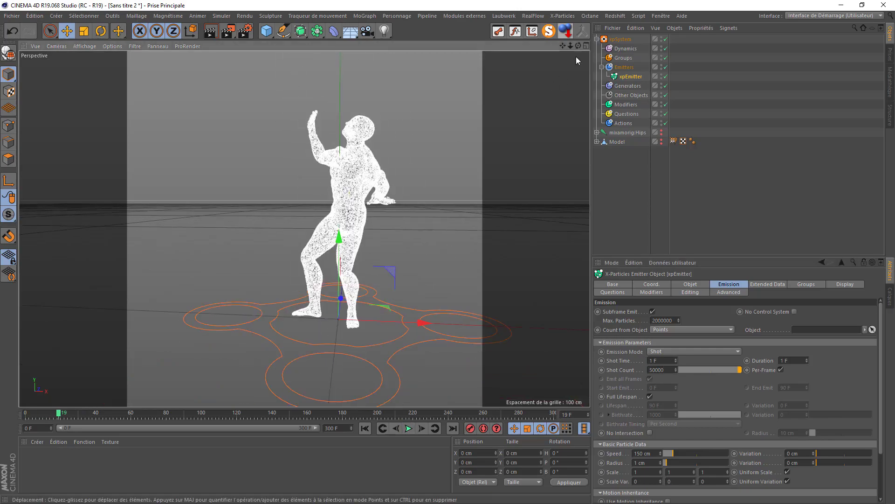
drag(578, 46, 597, 45)
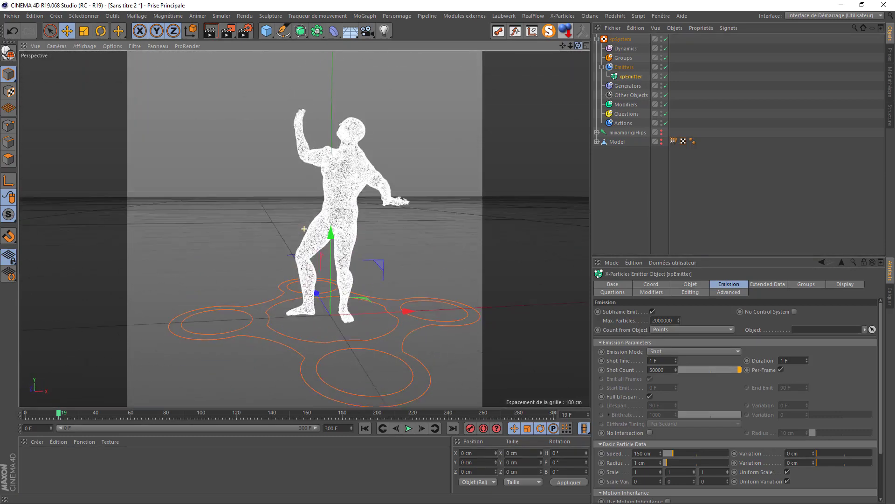
alt+drag(211, 279, 221, 298)
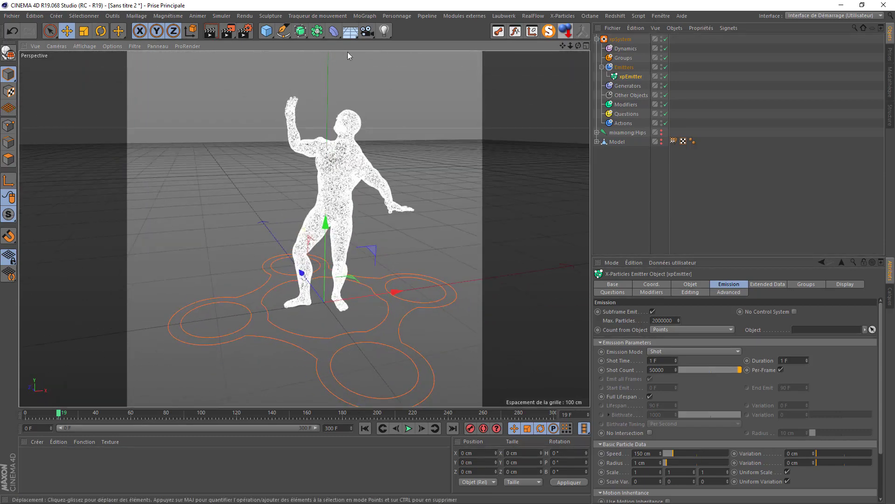
click(384, 30)
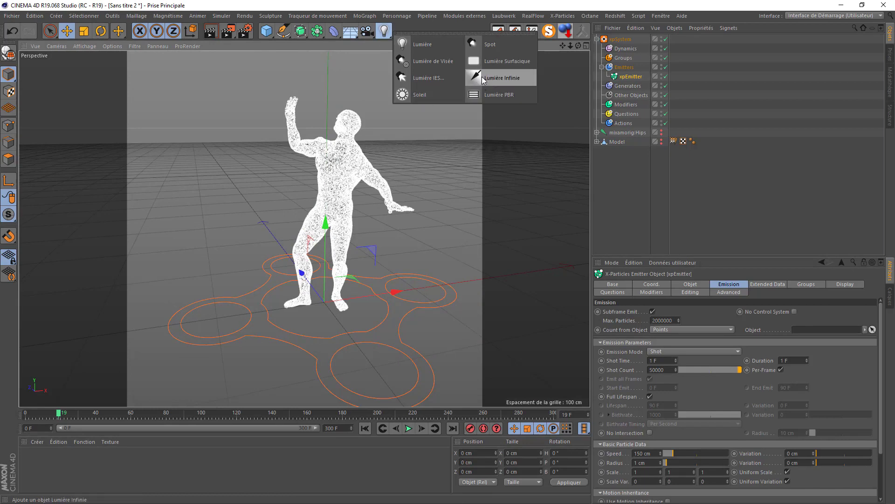
click(486, 62)
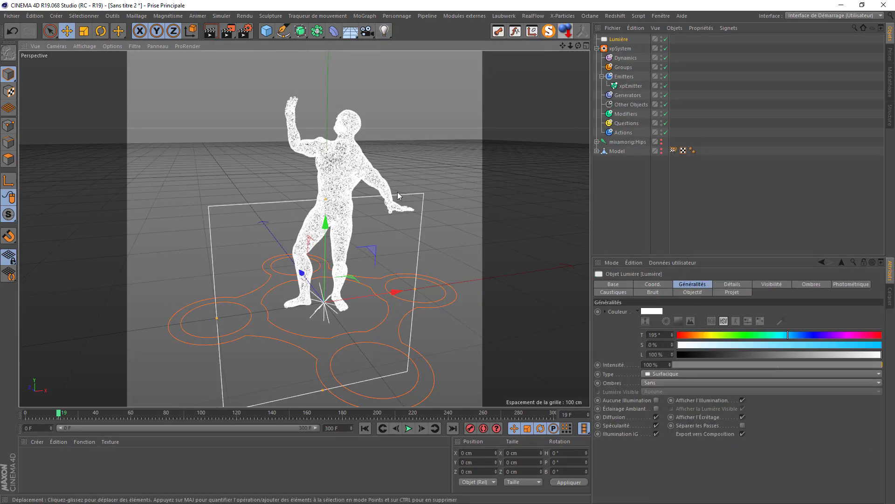
right_click(619, 40)
mouse_move(736, 51)
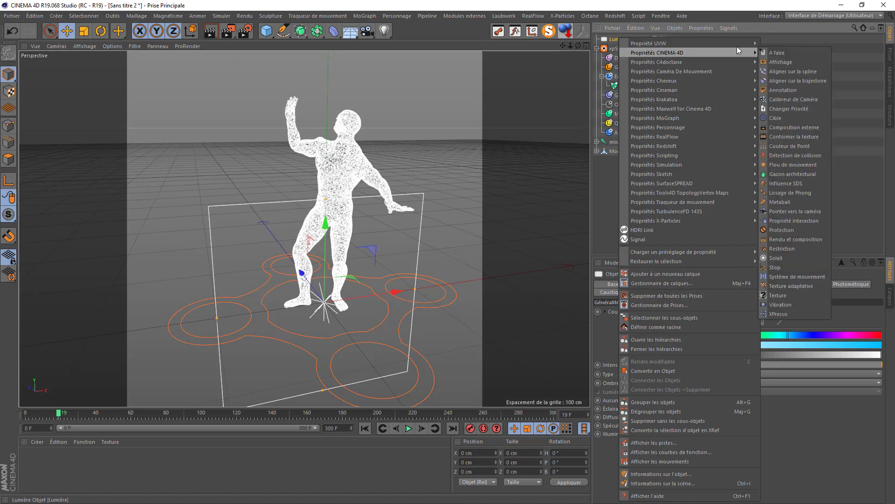
click(786, 122)
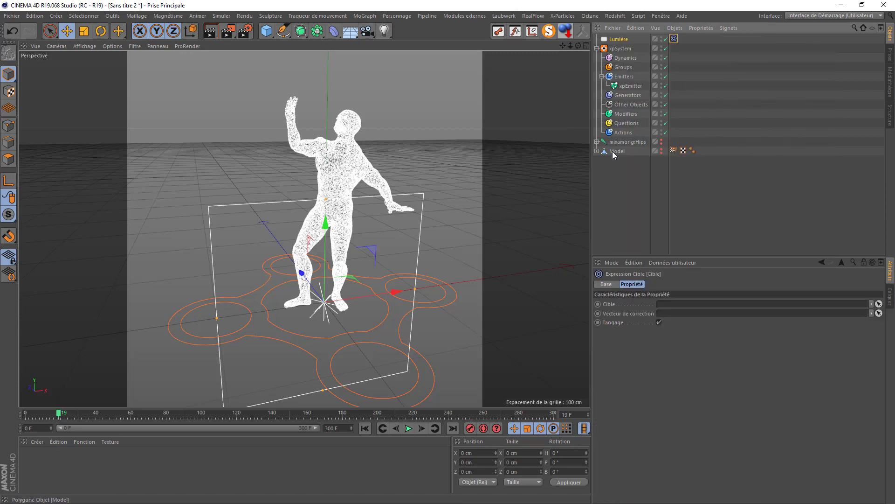
Step: Create a null object (Neutre) and assign it as the target in the light's Cible tag
click(264, 36)
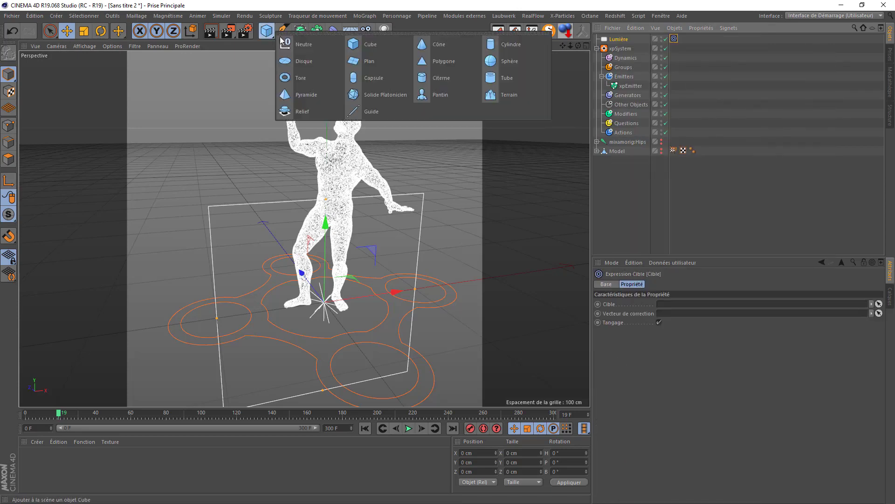
click(285, 40)
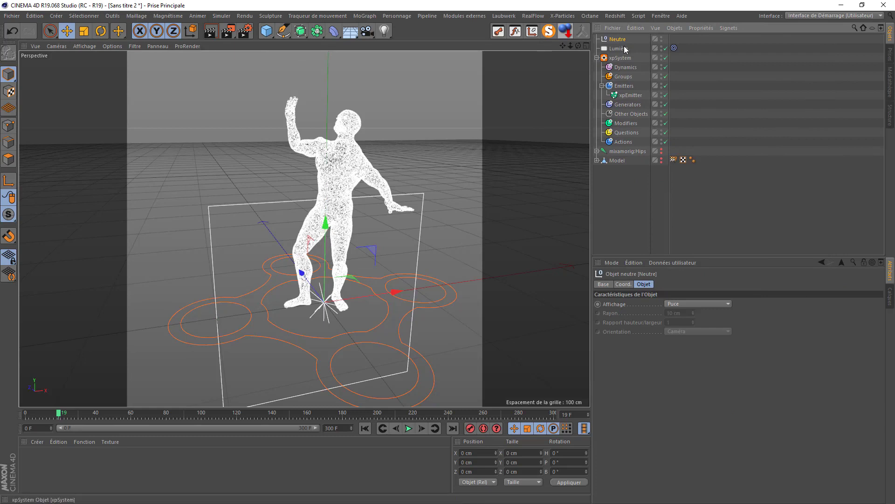
click(674, 47)
drag(629, 38, 632, 106)
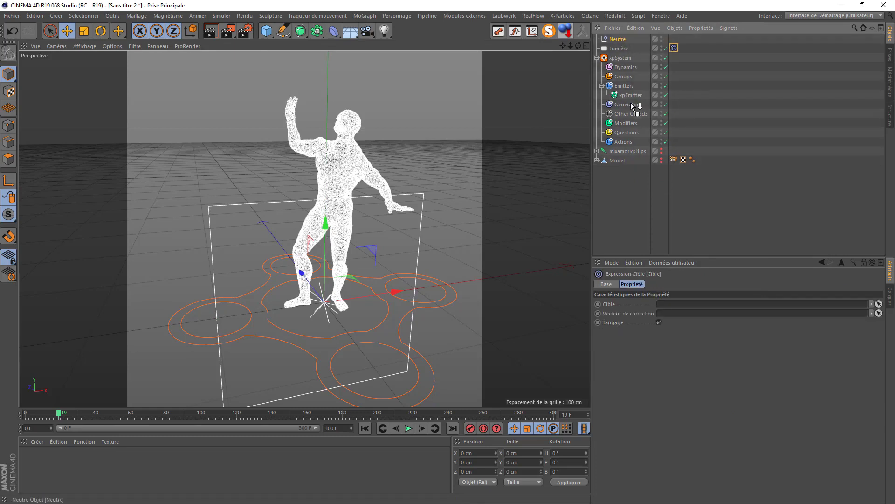
drag(669, 304, 669, 304)
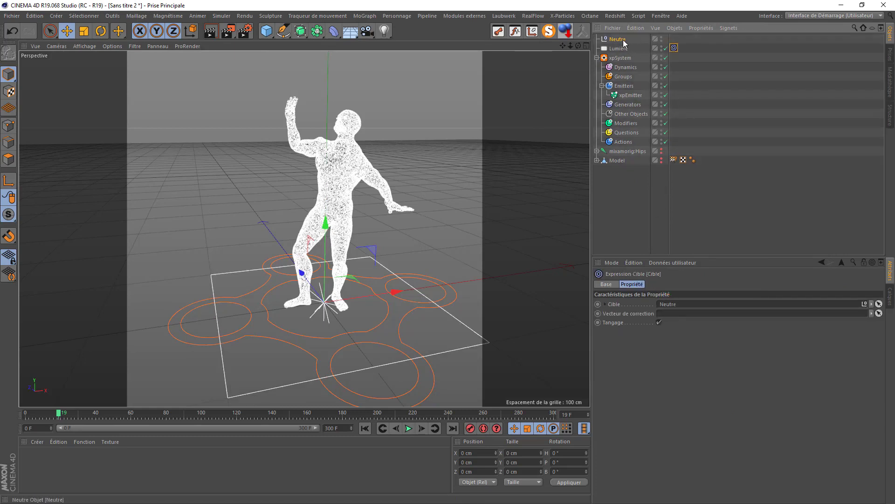
Step: Rename the target null object as "cible" and leave it in its original position
double_click(621, 39)
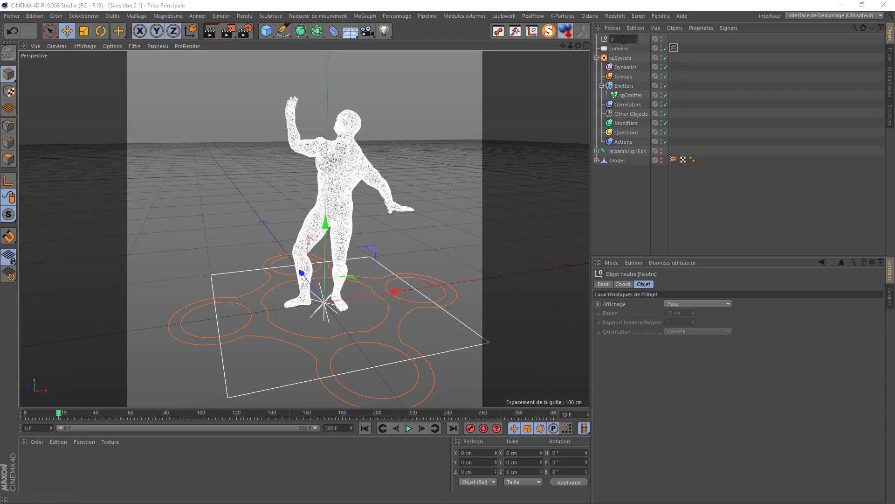
text(cible)
key(Return)
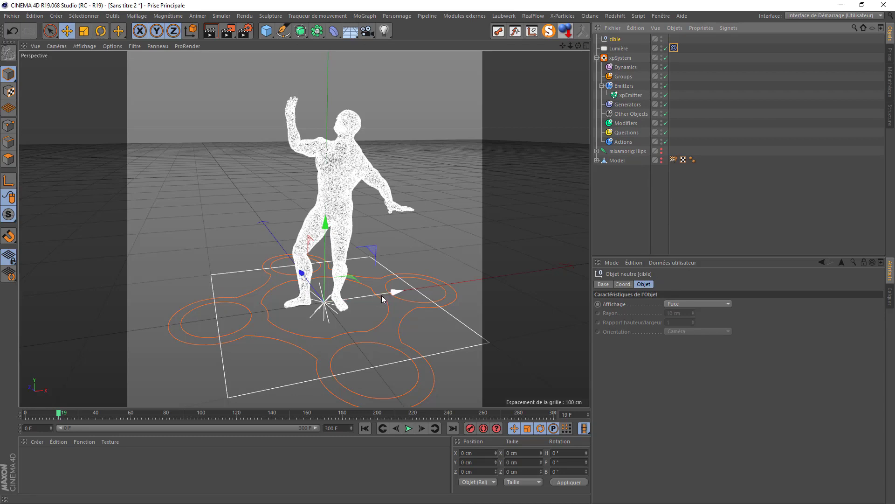
drag(381, 299, 198, 321)
key(ctrl+z)
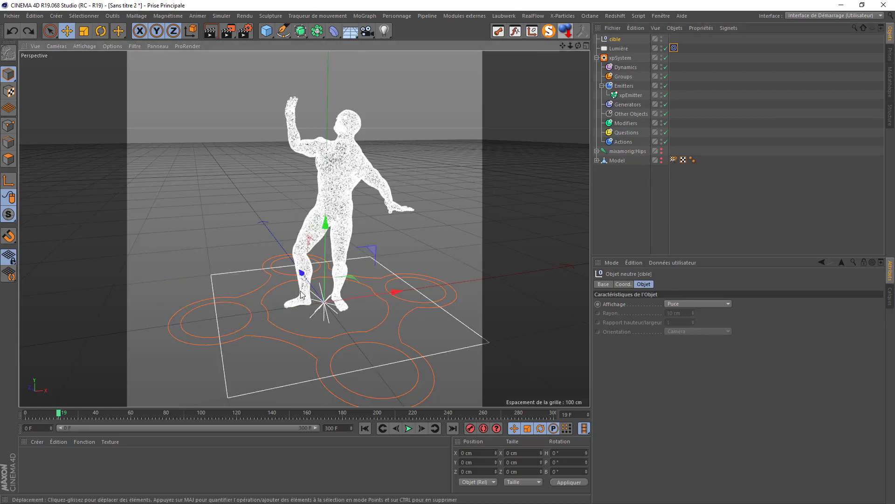
Step: Position the area light above and beside the figure at about X -221 cm and Y 367 cm, moving it along the world axes
click(615, 49)
drag(359, 298, 183, 323)
scroll(367, 242, down, 5)
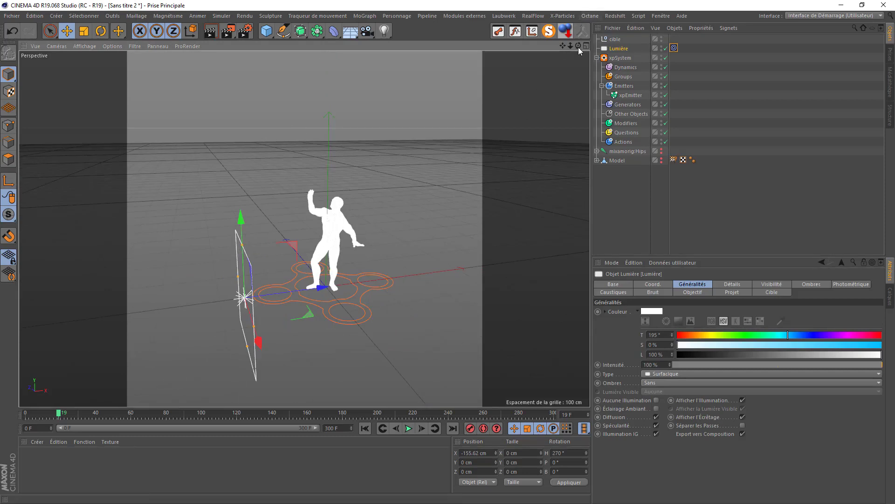
drag(578, 46, 252, 47)
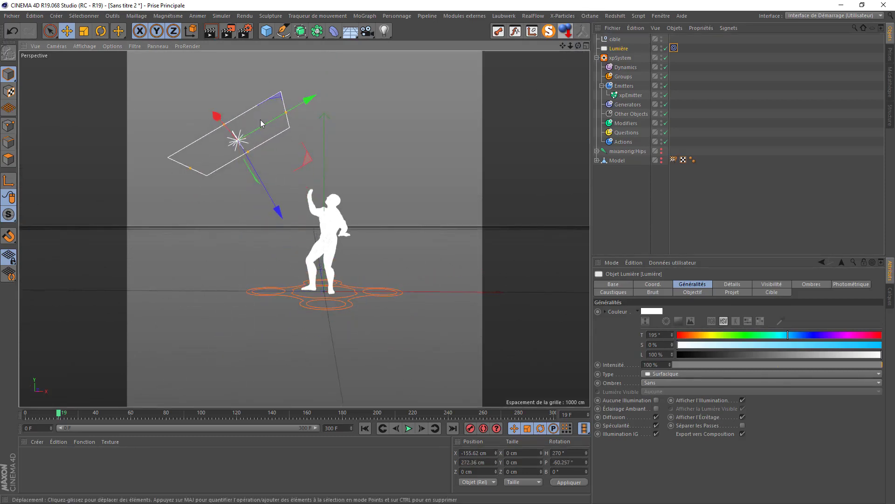
click(191, 31)
drag(299, 141, 222, 142)
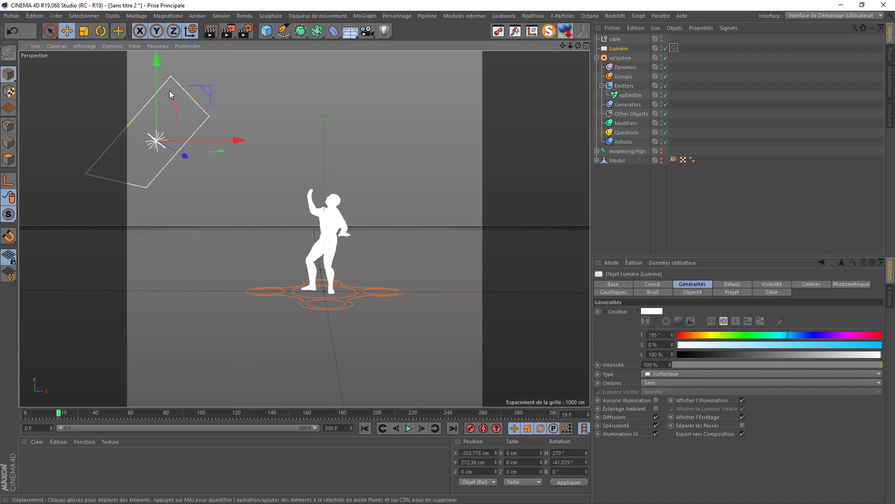
drag(158, 86, 157, 33)
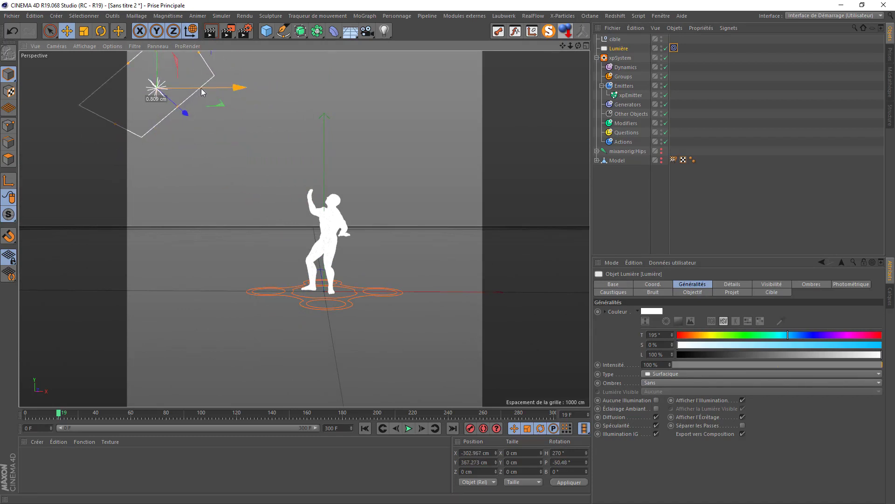
drag(201, 88, 242, 88)
scroll(334, 227, up, 2)
scroll(334, 227, up, 1)
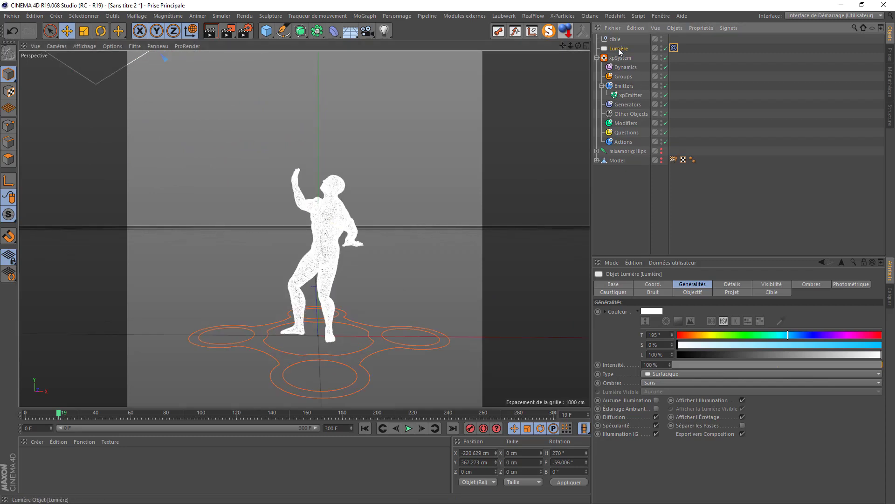
Step: Duplicate the area light and mirror the copy to the opposite side of the figure by setting its X position to 220.629 cm
ctrl+drag(616, 54, 615, 55)
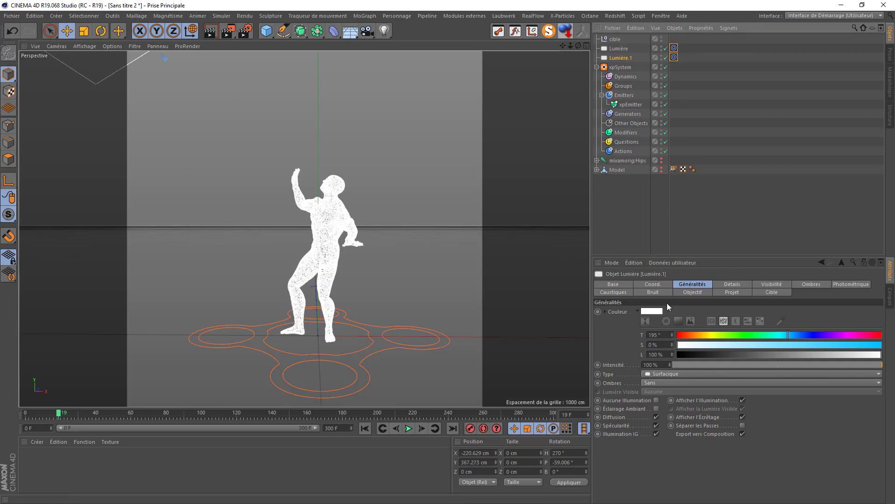
click(655, 285)
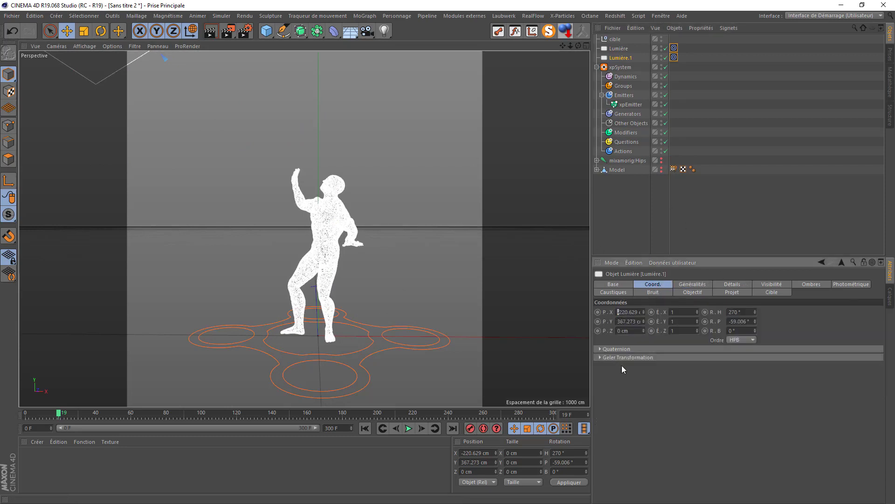
key(BackSpace)
key(Return)
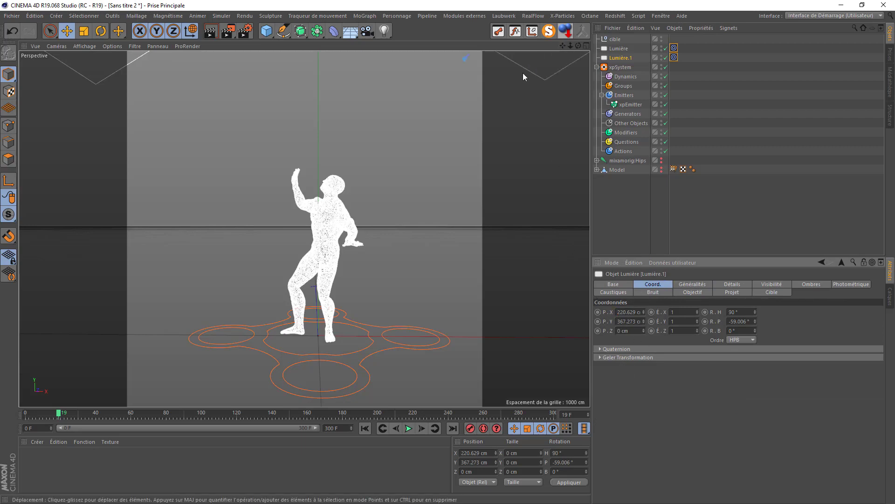
Step: Color the duplicated light pink with a hue of 306° and a saturation of 41%
click(692, 284)
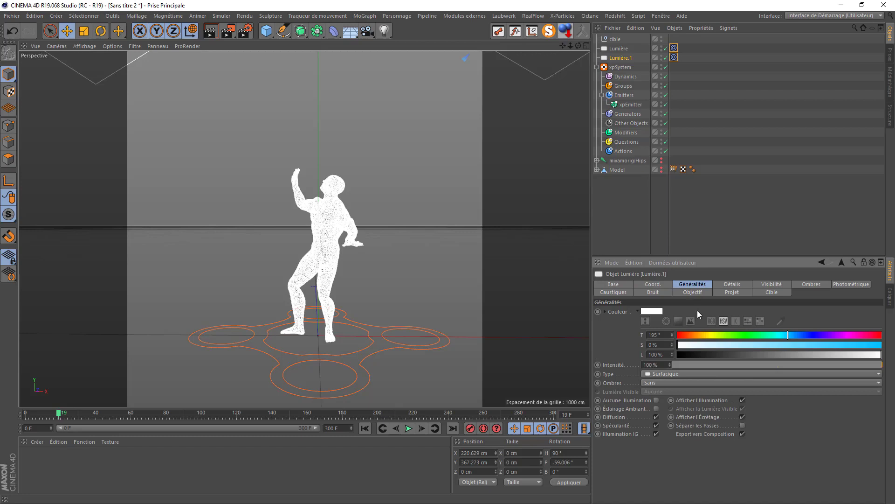
click(787, 336)
drag(787, 336, 851, 335)
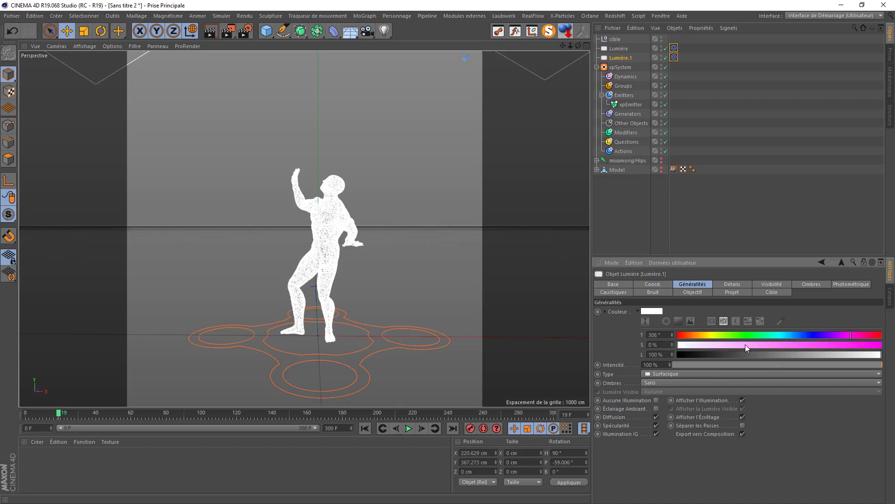
drag(747, 345, 763, 345)
Step: Color the original light pale blue with a hue of 200° and a saturation of 41%, and render the view
click(619, 49)
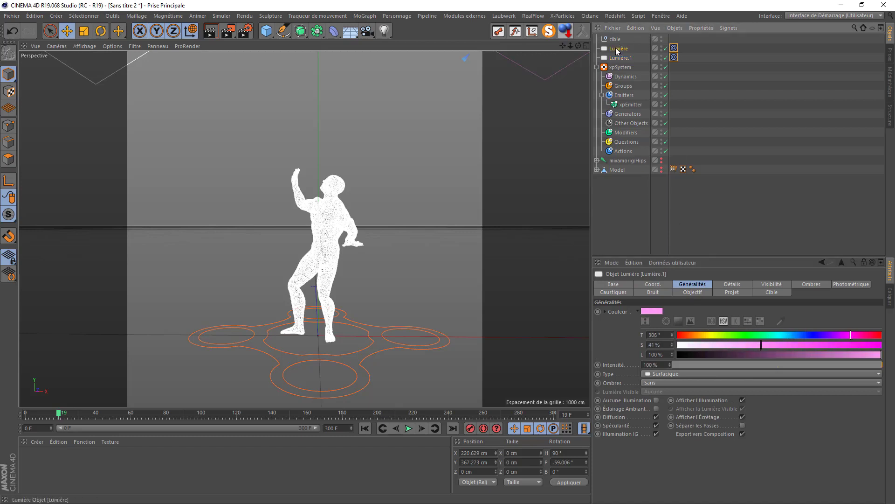
click(790, 336)
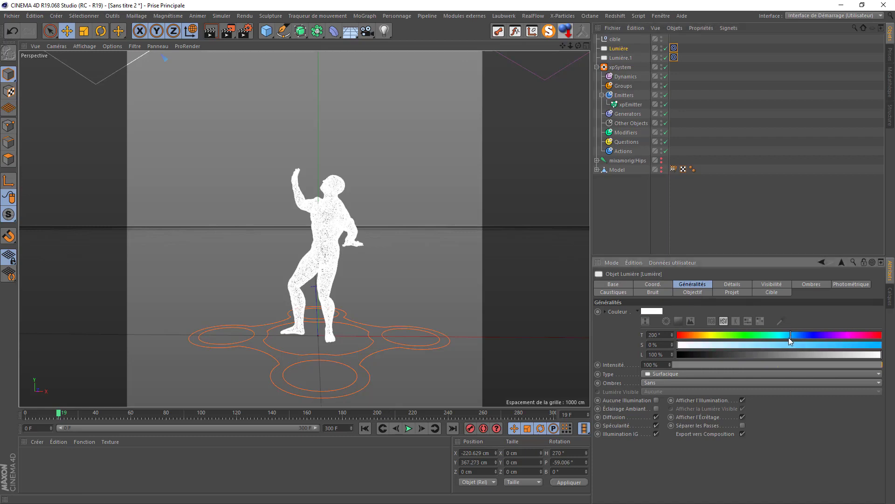
drag(765, 345, 762, 346)
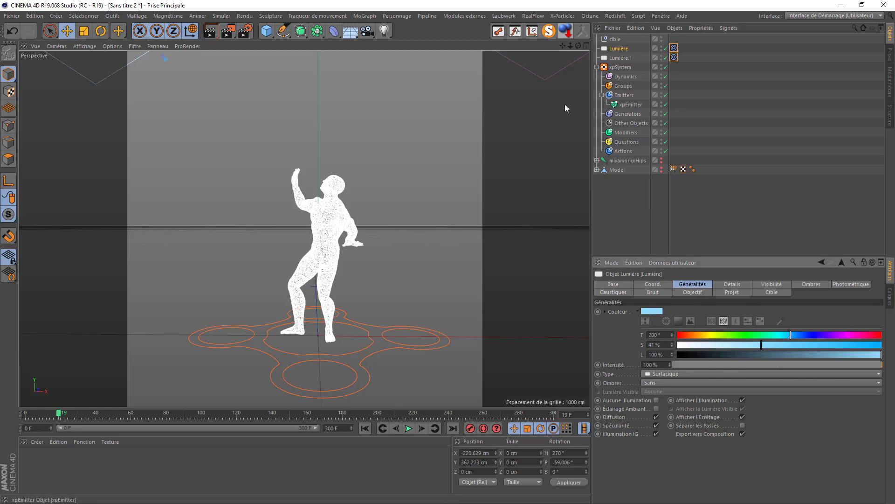
click(214, 32)
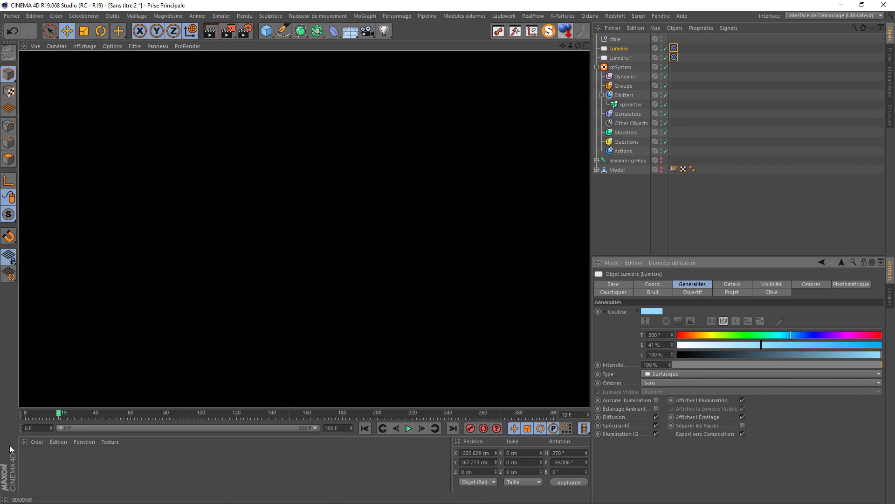
Step: Create an X-Particles Material and name it "stick"
click(37, 442)
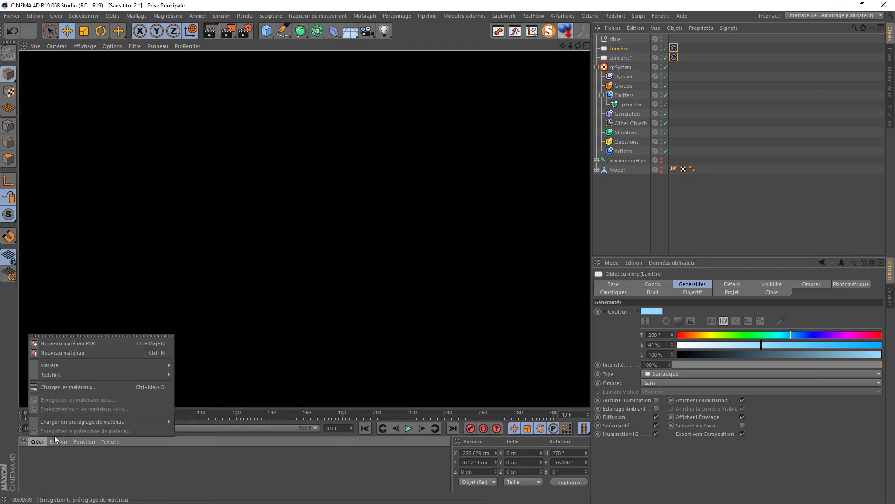
mouse_move(63, 366)
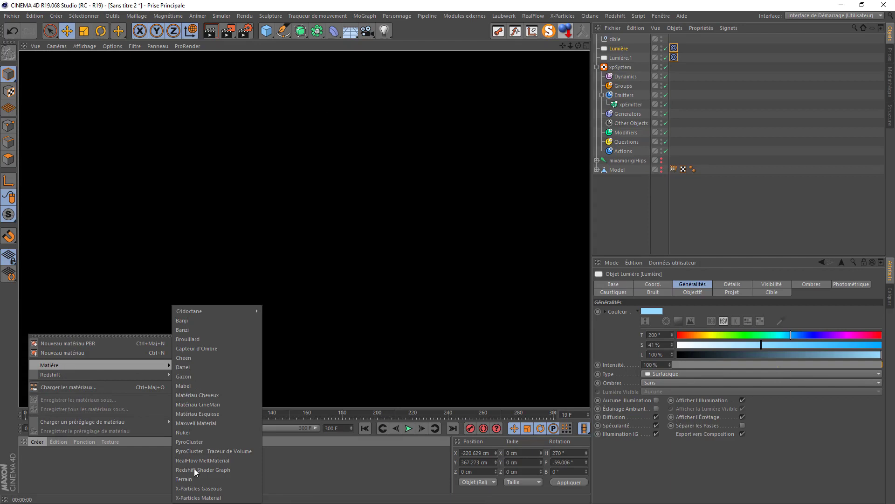
click(199, 498)
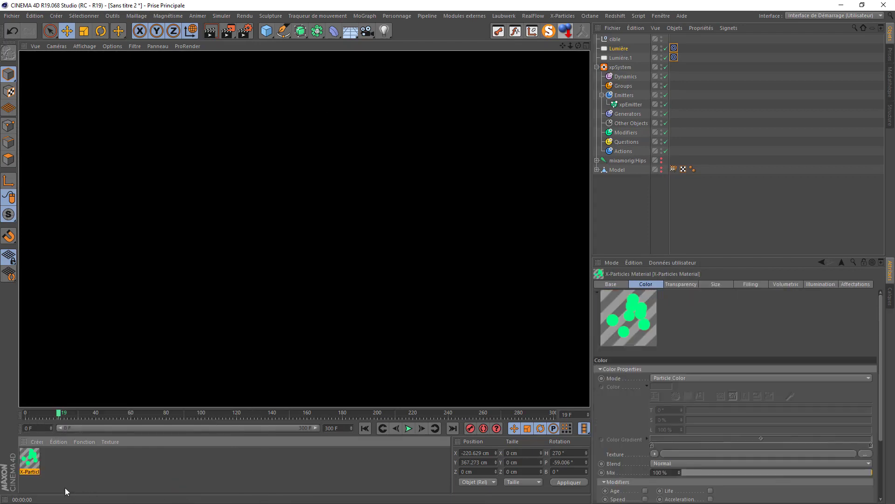
double_click(30, 472)
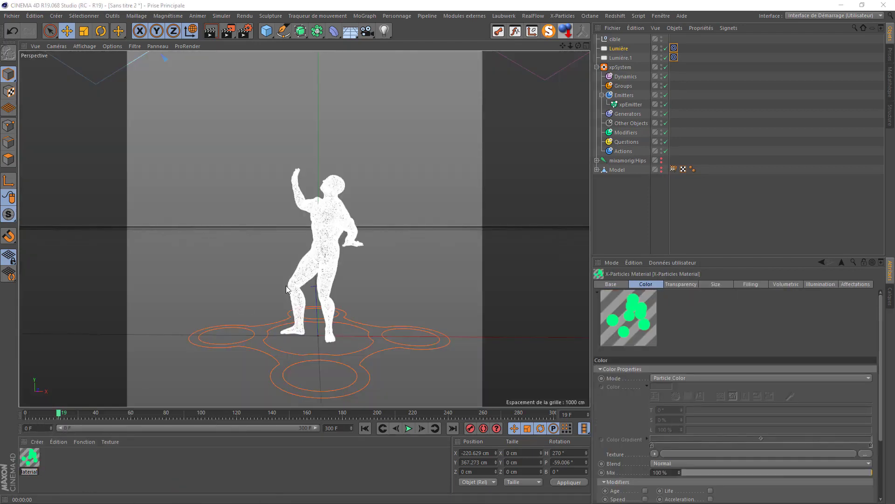
text(stick)
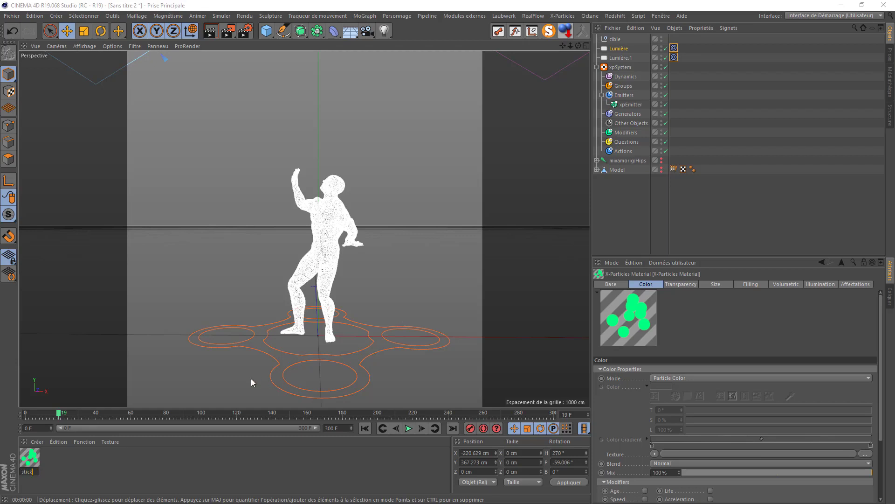
key(Return)
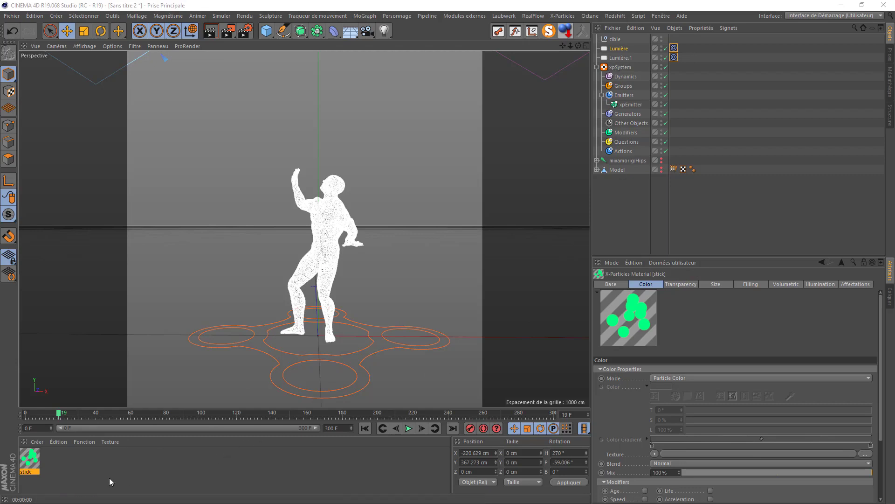
Step: Apply the stick material to the xpEmitter and test-render the figure, including a close-up of its torso
drag(30, 460, 633, 107)
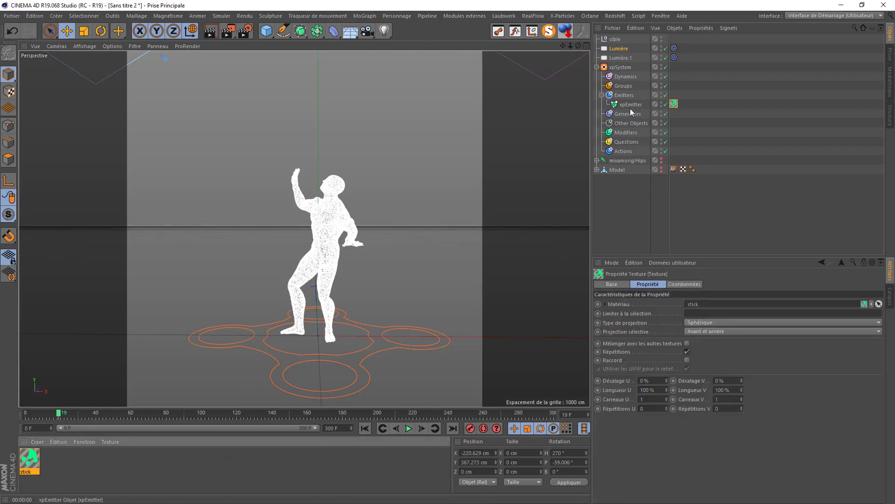
click(210, 31)
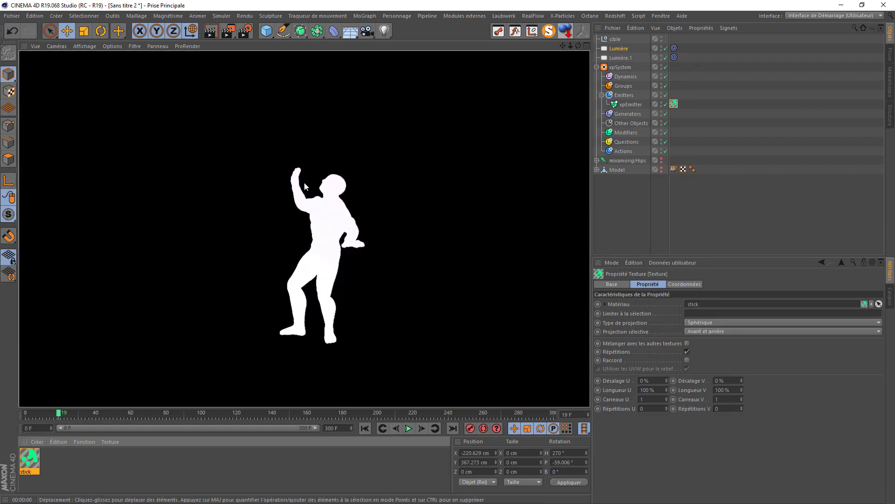
scroll(307, 207, up, 10)
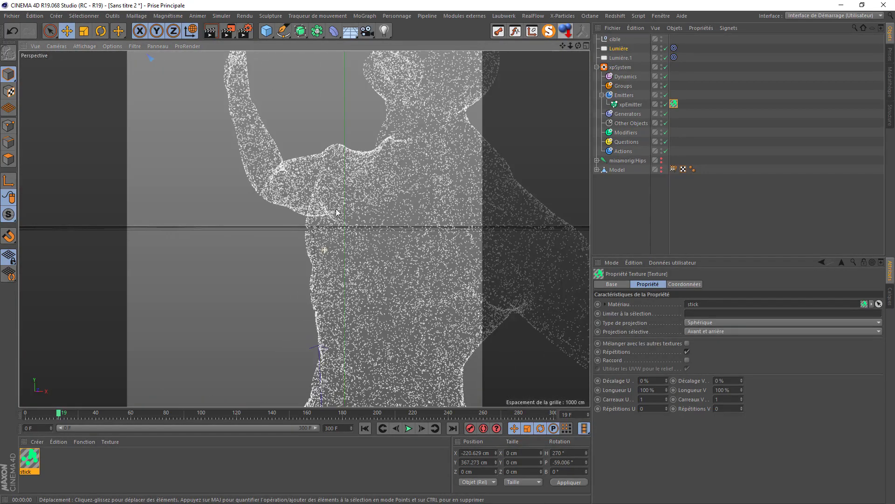
click(210, 32)
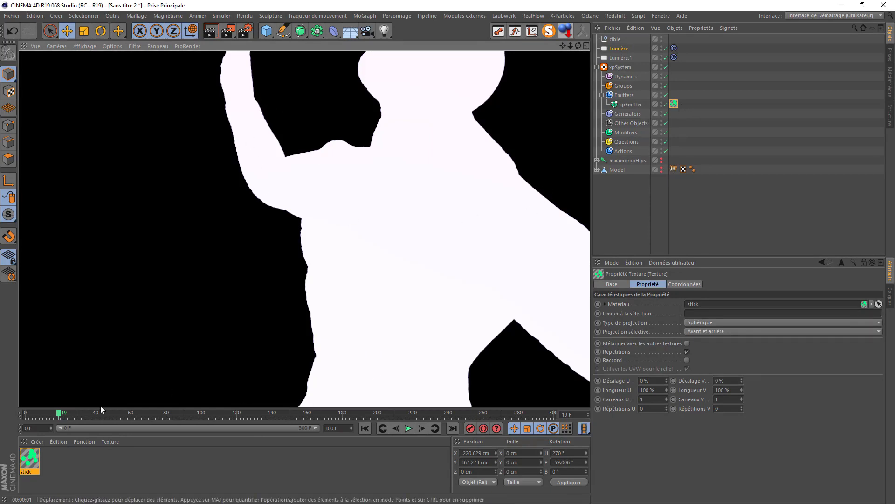
Step: In the stick material's Illumination settings, set the lighting mode to Diffuse and enable the shadow Color option
double_click(29, 461)
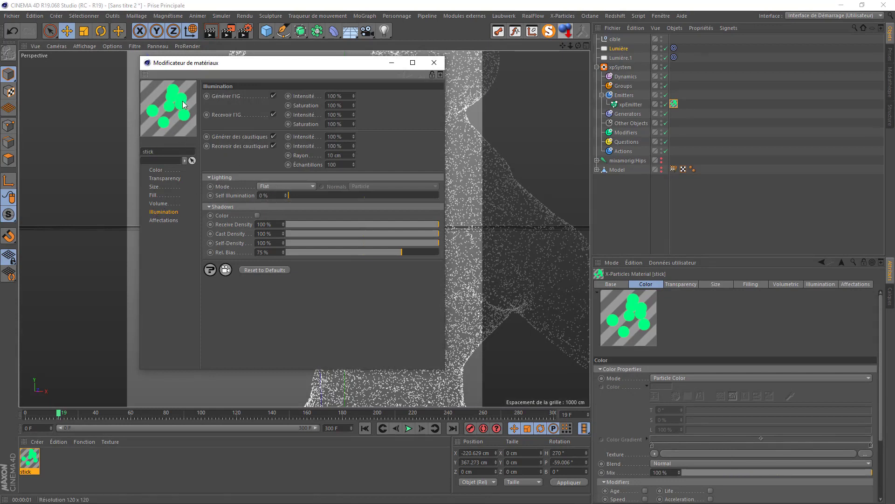
click(275, 187)
click(279, 196)
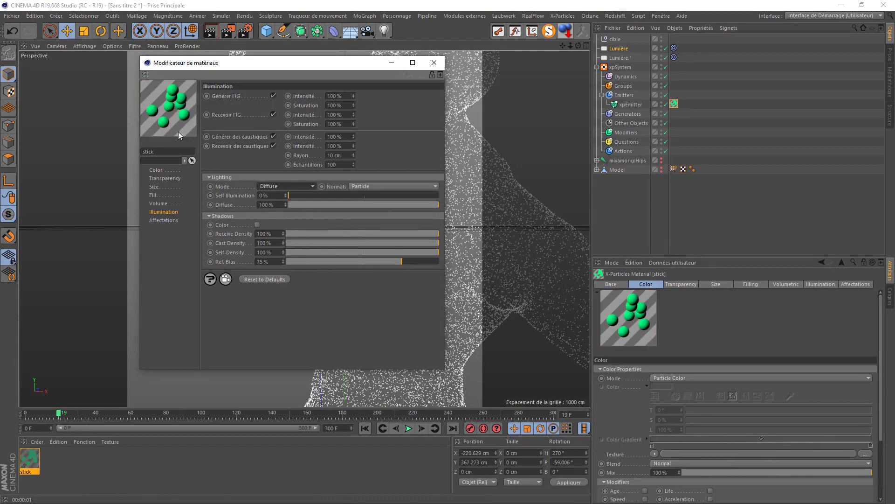
click(434, 63)
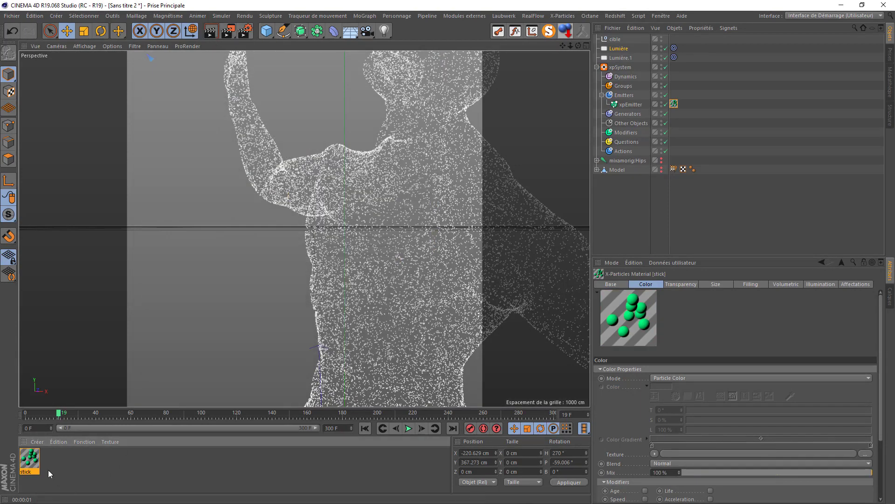
double_click(36, 465)
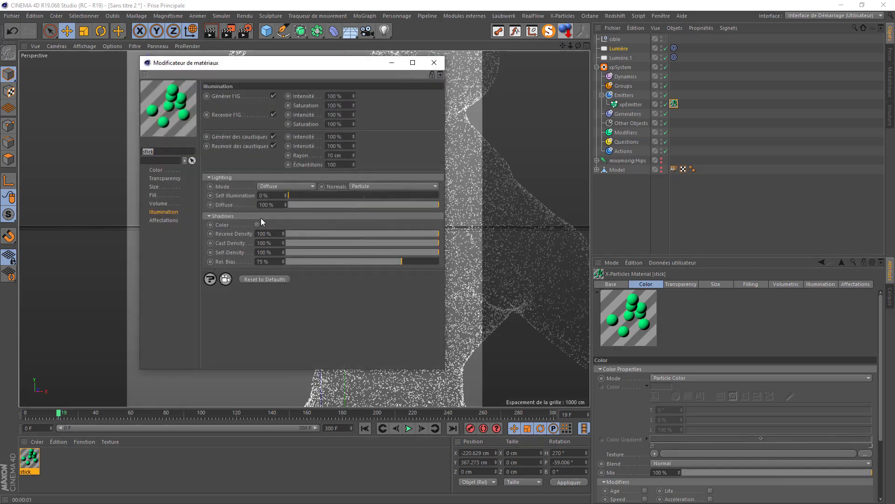
click(257, 225)
click(434, 63)
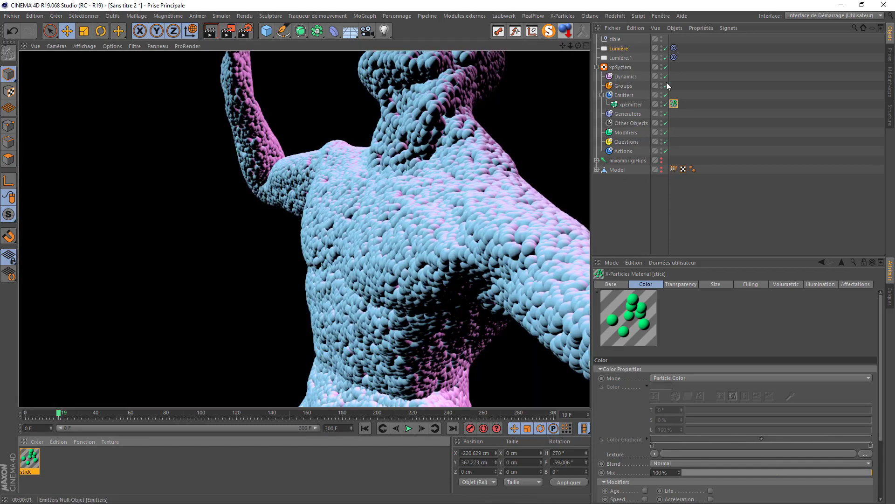
Step: Set the xpEmitter's particle radius to 0.25 cm and replay the emission from the first frame
click(631, 105)
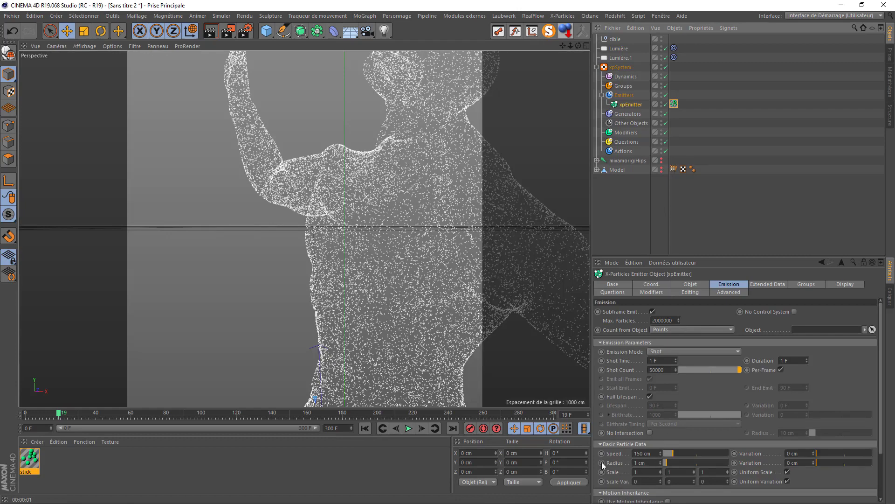
double_click(644, 463)
text(25)
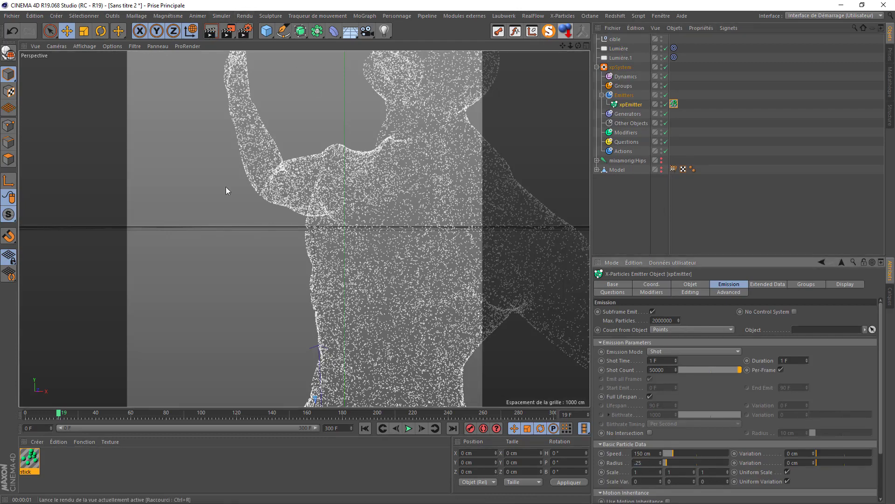
click(365, 428)
click(409, 428)
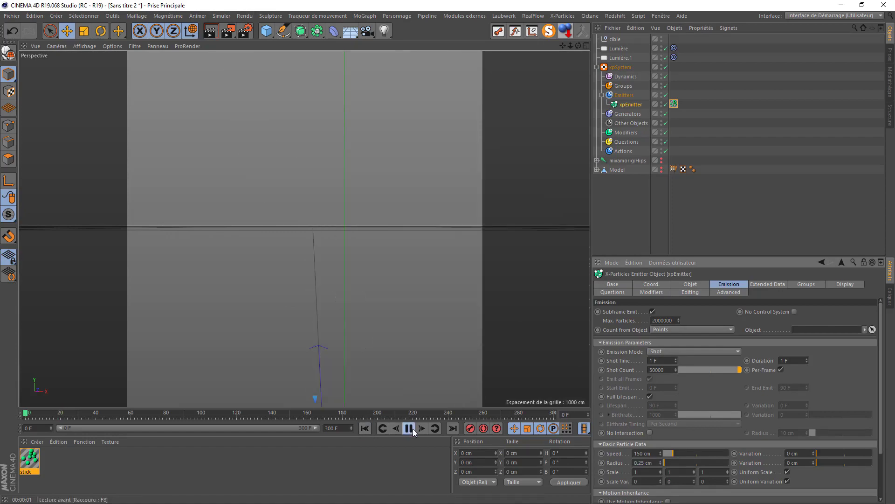
Step: Pause the emission at frame 12 and test-render the particle figure in close-up and full view
click(409, 428)
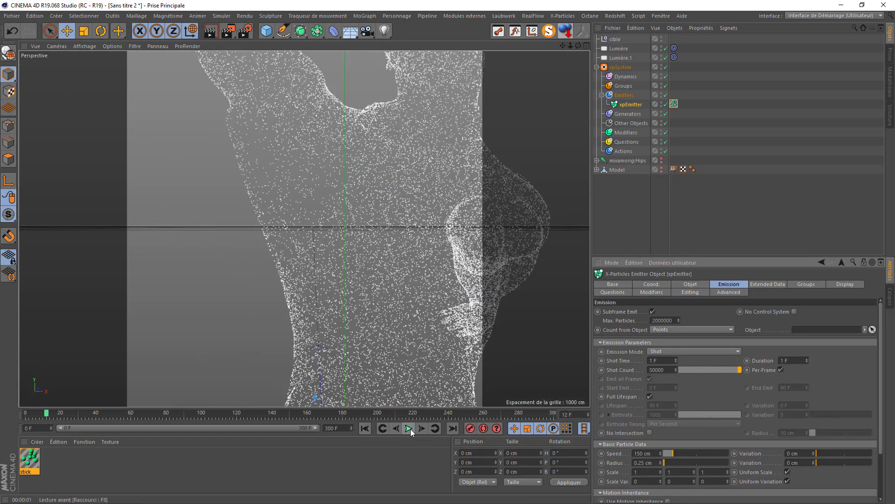
click(210, 31)
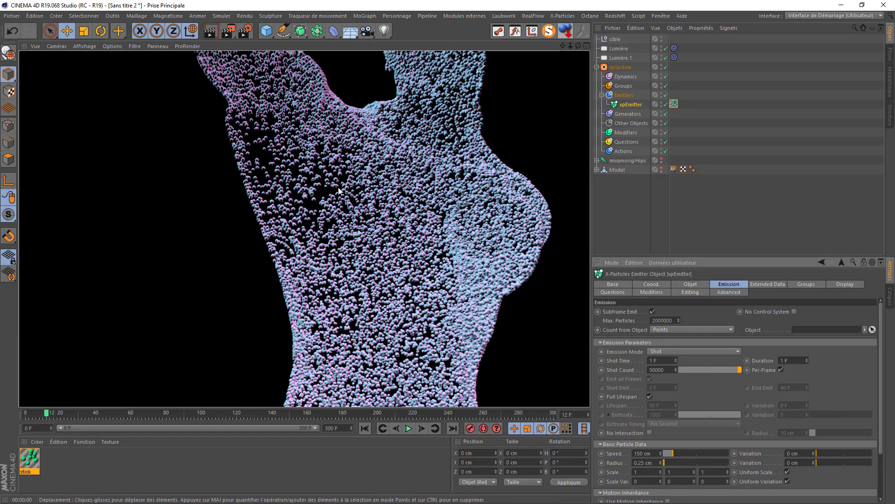
click(340, 207)
scroll(340, 204, down, 10)
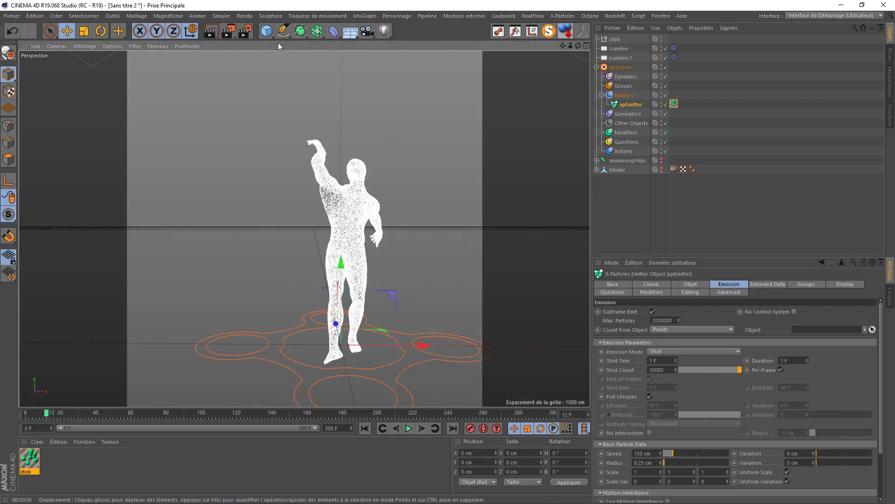
click(218, 31)
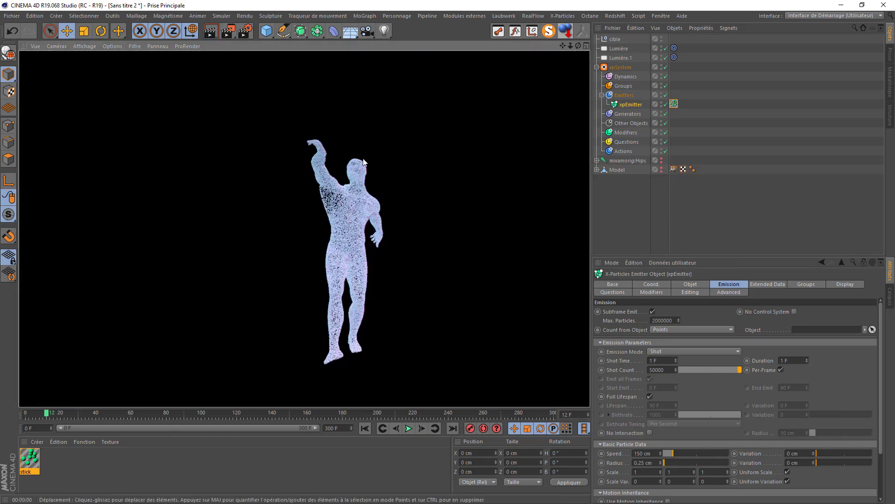
drag(578, 45, 623, 39)
alt+drag(399, 148, 425, 168)
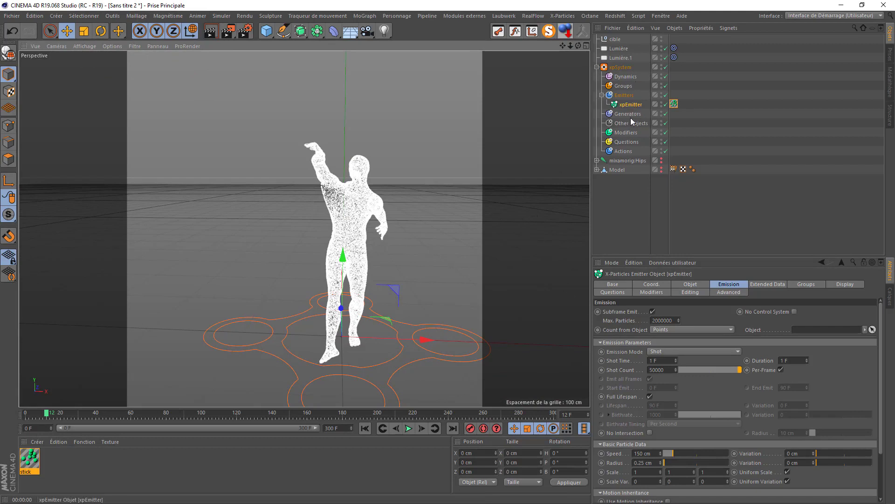
Step: Set the shadows of the blue Lumière light to Raytrace (ombres franches) and test-render the figure
click(619, 49)
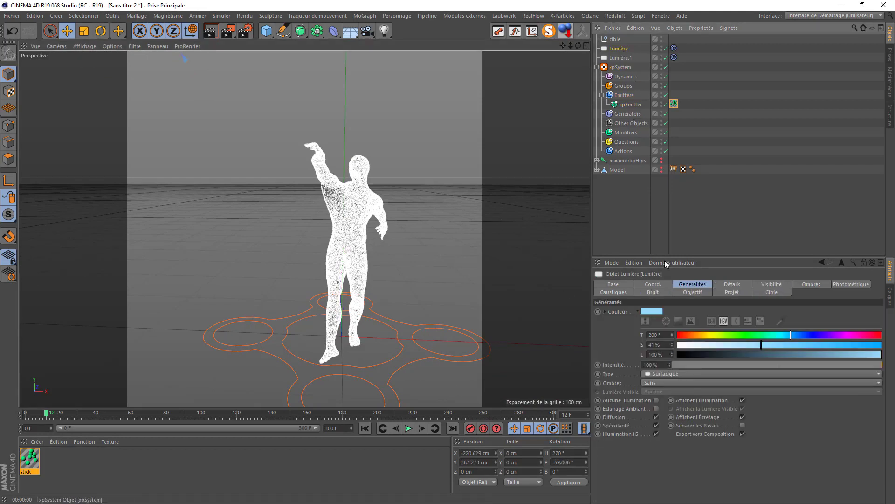
click(666, 382)
click(670, 412)
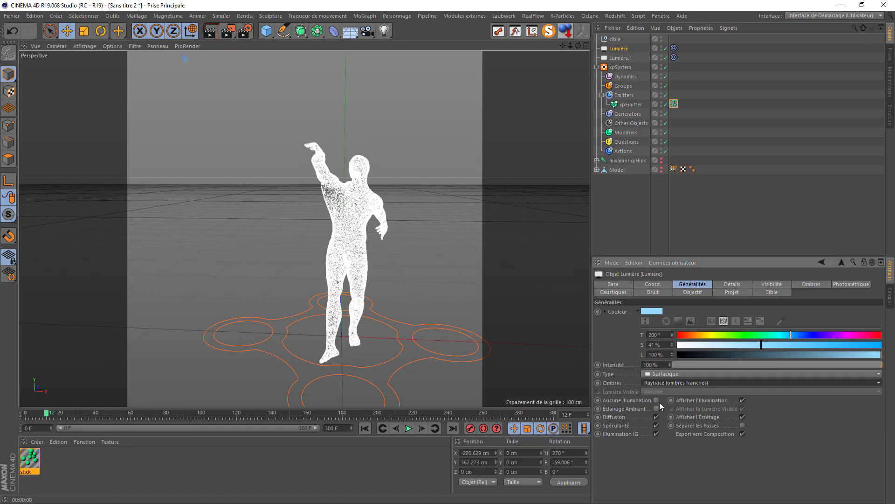
click(210, 31)
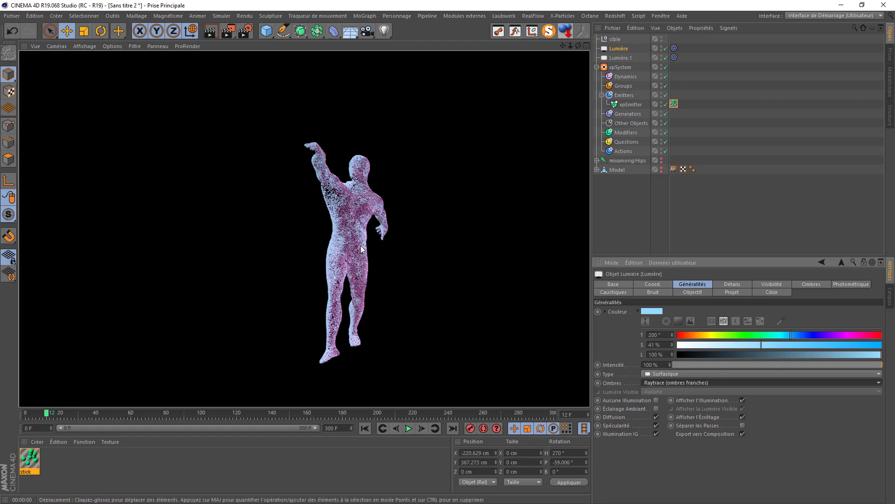
Step: Create and add a particle group on the xpEmitter and name the group "Stick"
click(630, 106)
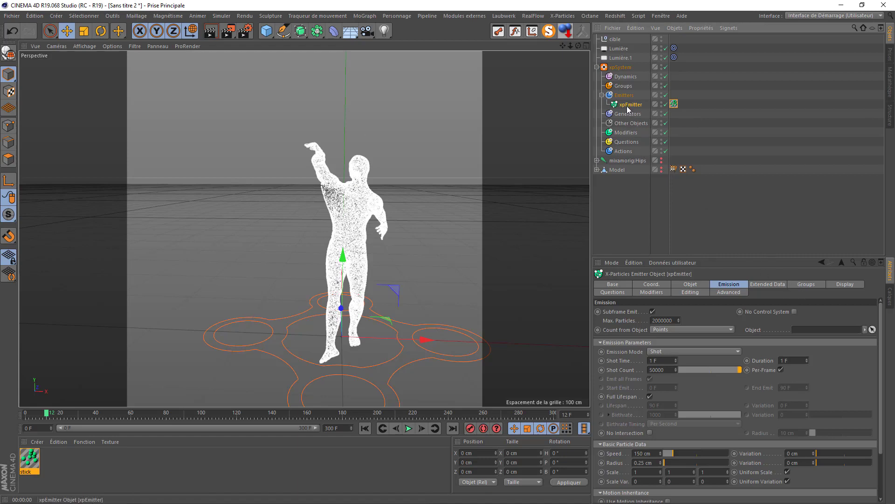
click(806, 285)
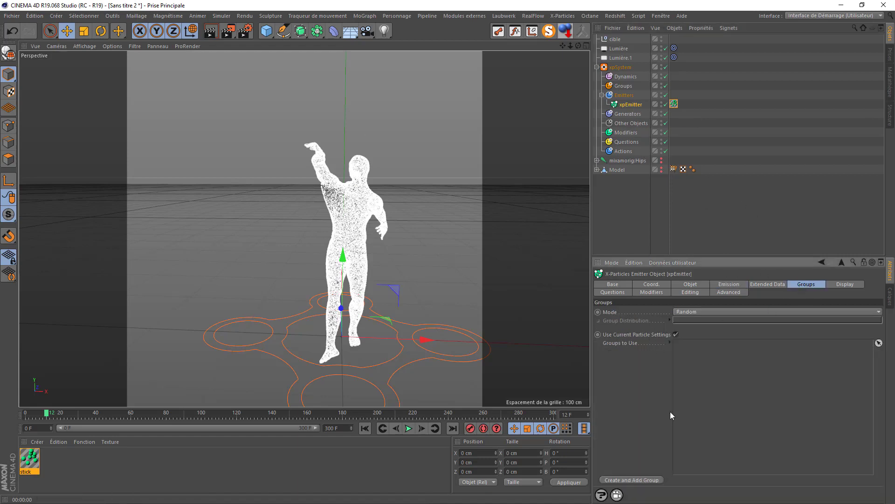
click(609, 482)
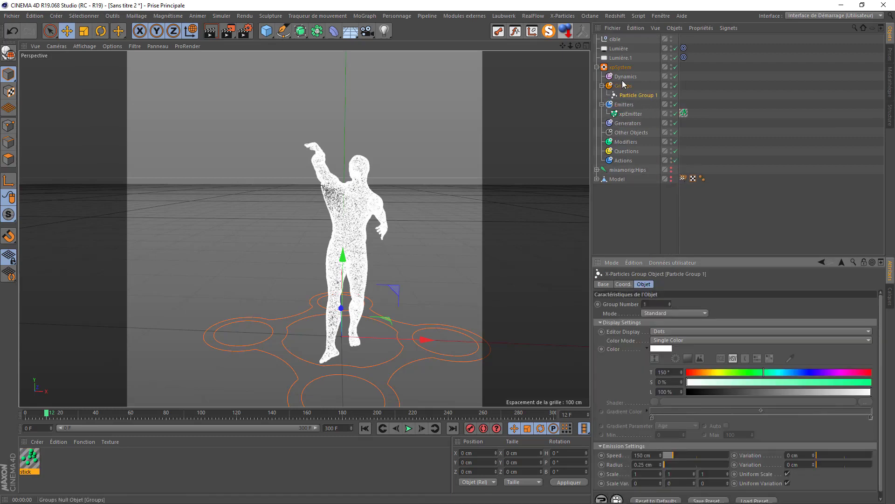
double_click(651, 96)
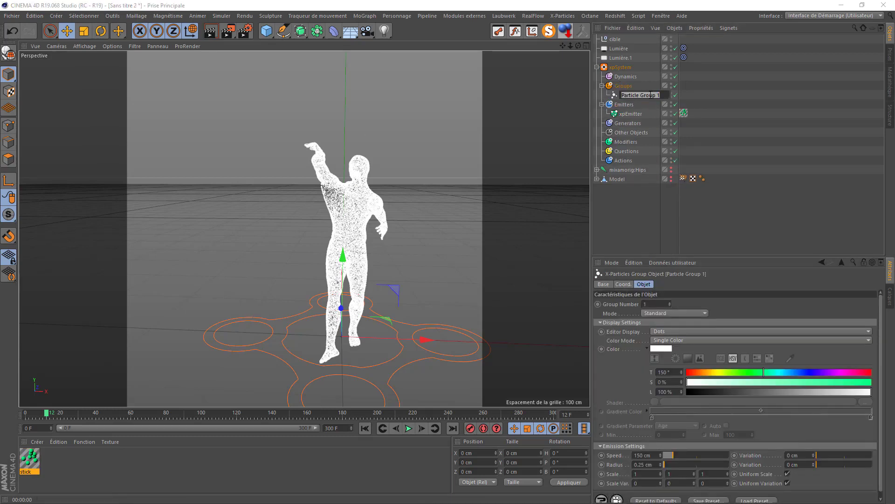
text(Stick)
click(617, 95)
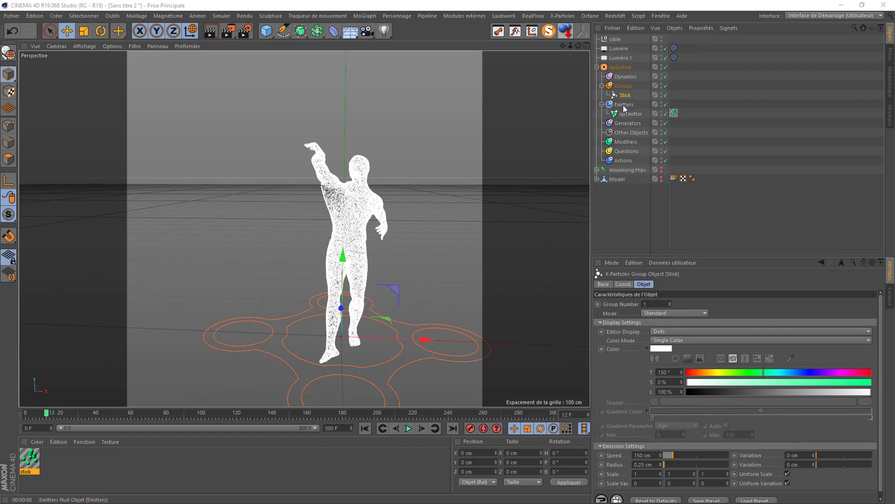
Step: Add a second emitter to the xpSystem and name it "Emitter water"
click(623, 105)
click(615, 311)
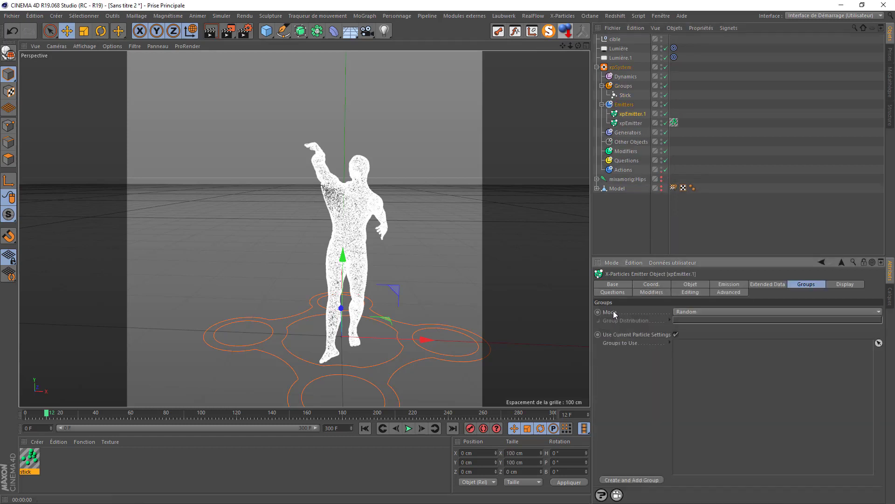
double_click(625, 114)
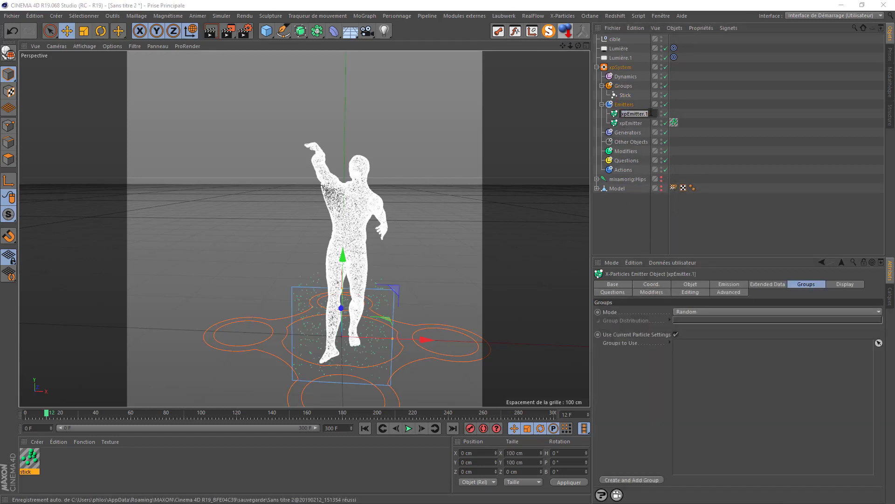
text(wa)
text(Emitte)
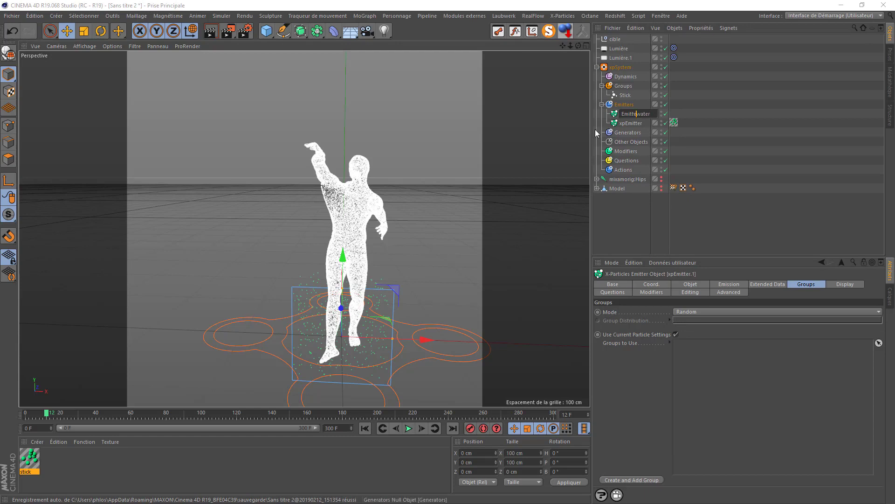
text(r)
key(Return)
Step: Rename the original xpEmitter as "Emitter Stick"
double_click(628, 124)
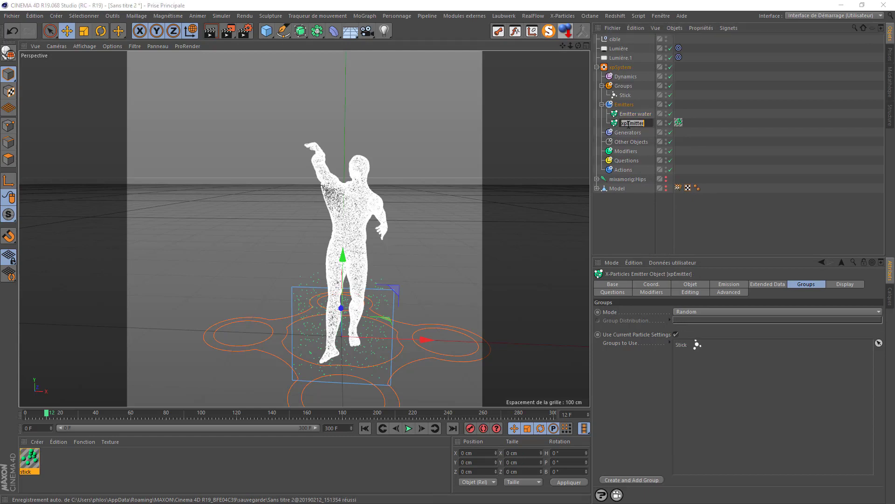
text(Emitter)
text(Stick)
key(Return)
Step: Set Emitter water's shape to Object, using Model as the source and emitting from Polygon Area
click(633, 114)
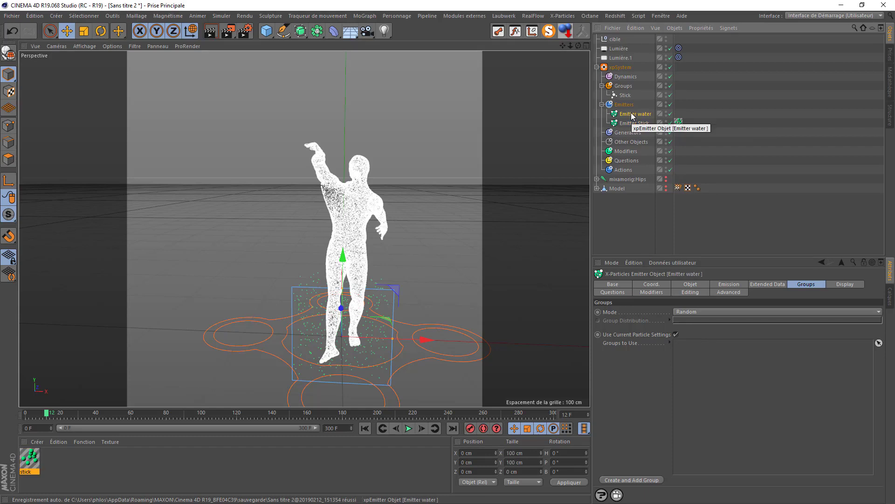
click(690, 285)
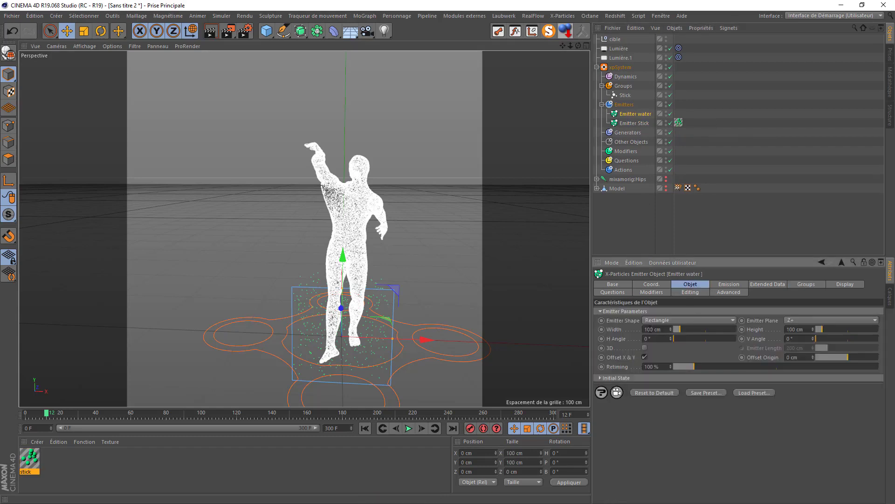
click(670, 325)
click(660, 394)
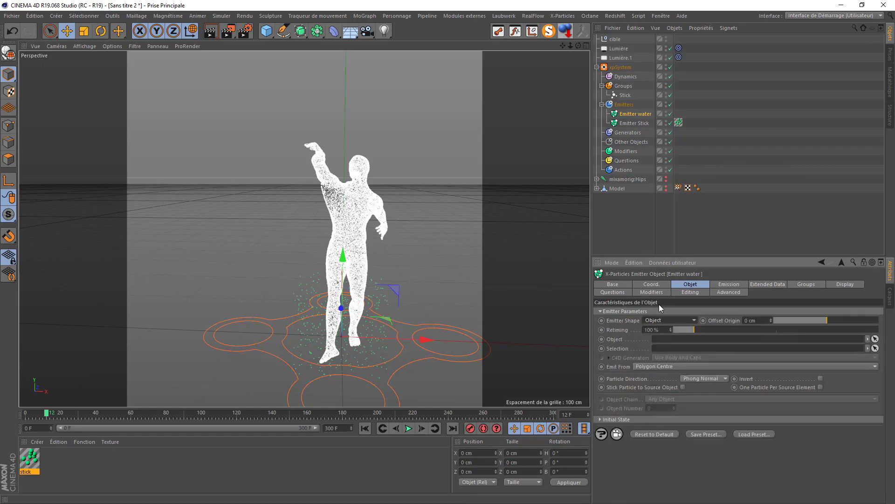
drag(619, 188, 678, 343)
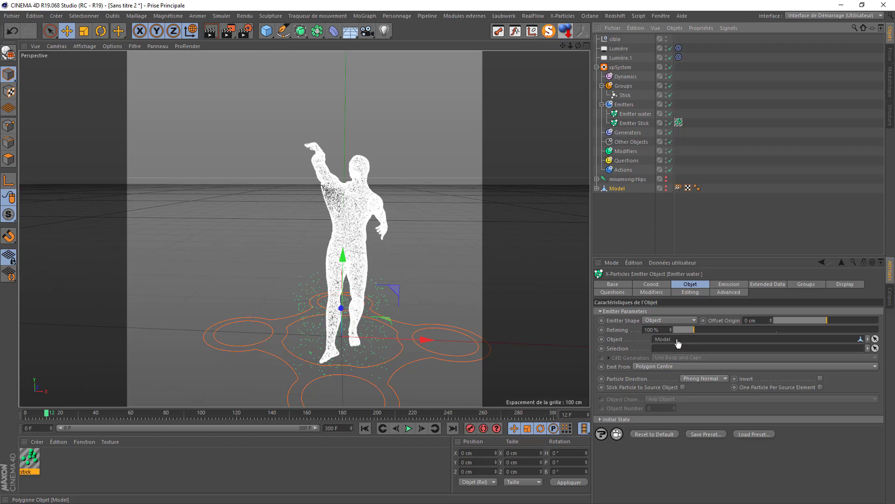
click(645, 366)
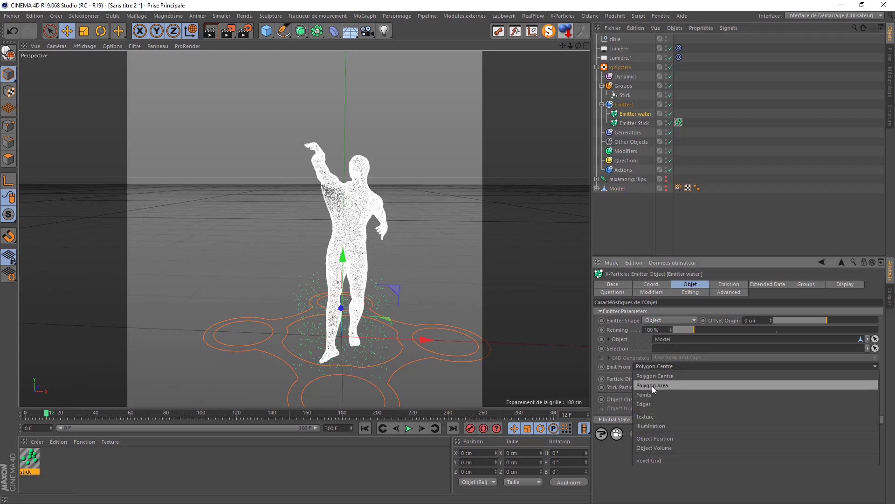
click(651, 385)
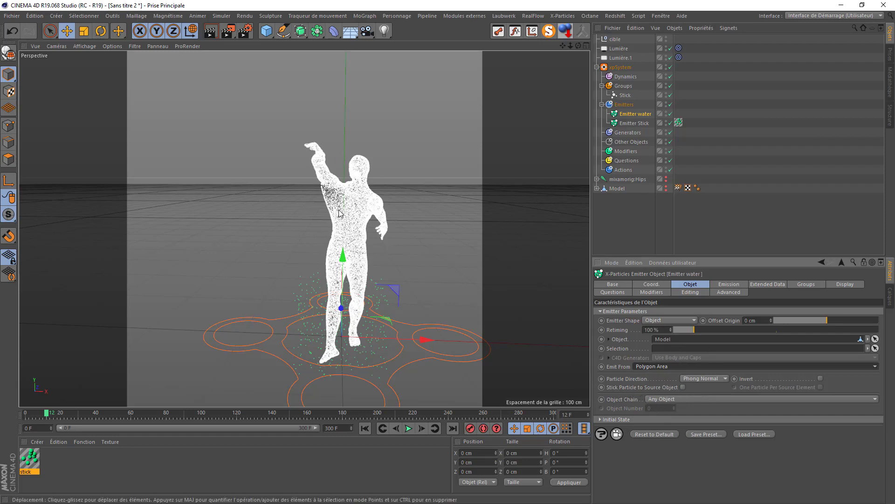
Step: Set Emitter water's birthrate to 10000, particle radius to 0.25 cm and speed to 0 cm
click(726, 284)
double_click(668, 396)
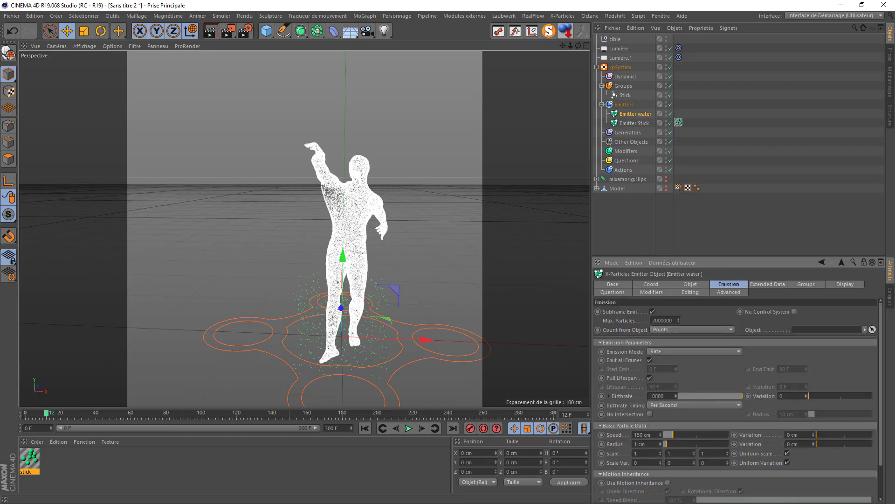
drag(656, 396, 677, 393)
double_click(650, 444)
key(BackSpace)
double_click(646, 434)
text(0)
key(Return)
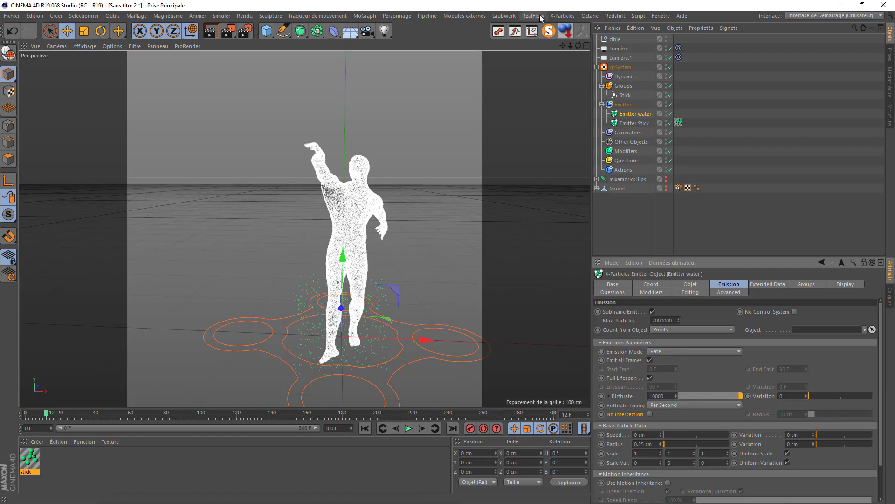
Step: Add a Gravity motion modifier to the xpSystem's Modifiers
click(624, 153)
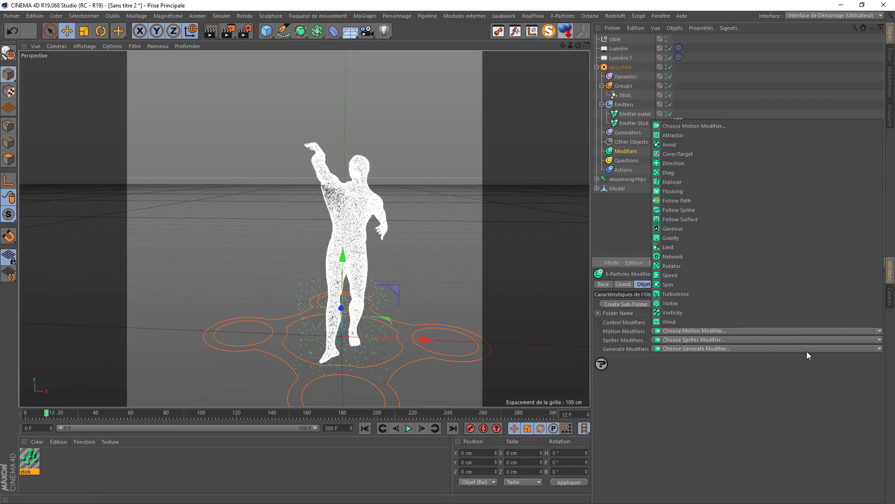
click(688, 238)
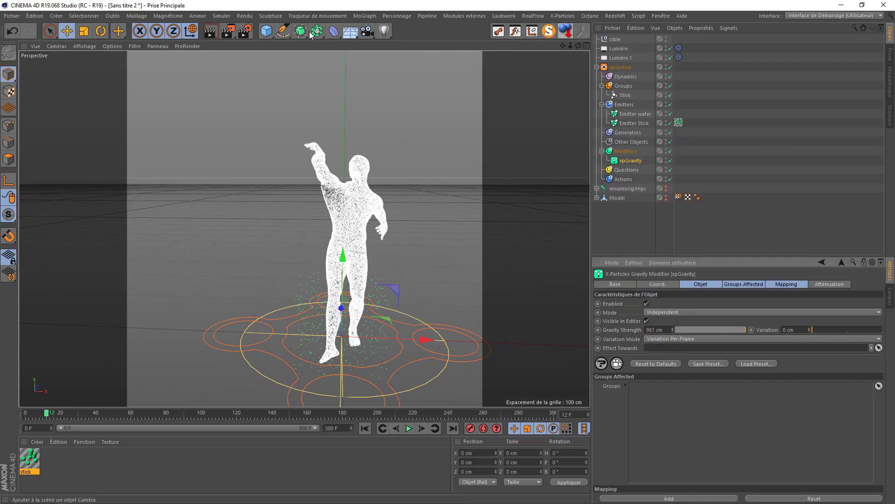
Step: Create a cube as the floor and set its X and Z sizes to 4000 cm
click(267, 30)
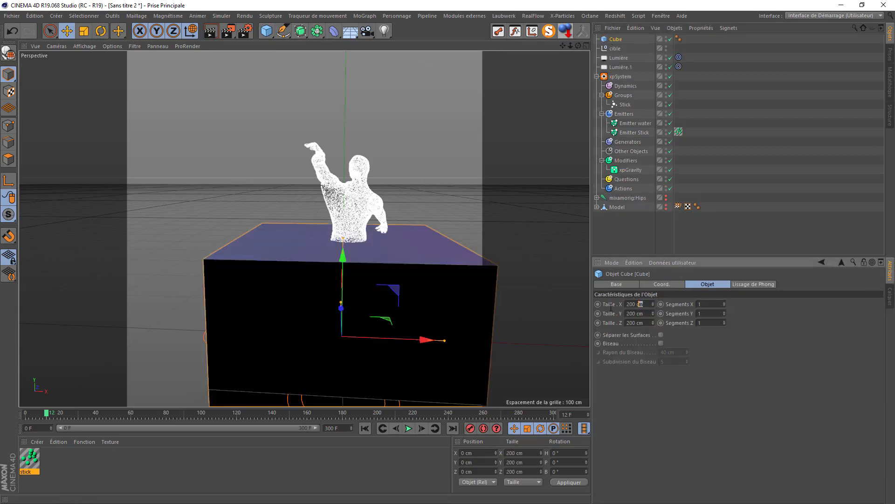
double_click(636, 304)
text(4000)
double_click(651, 323)
text(4000)
key(Return)
Step: Set the cube's Y position to -100 cm, checking it against the cube's height
click(669, 288)
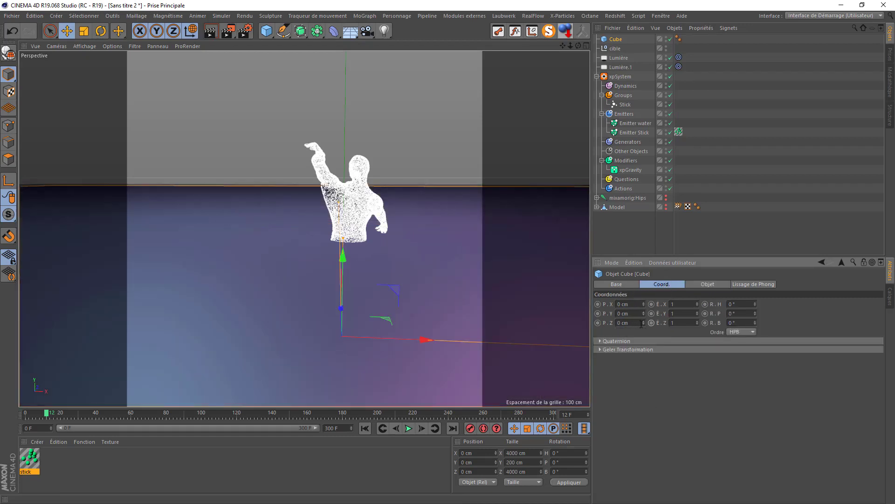
double_click(634, 313)
text(-100)
click(704, 284)
double_click(630, 316)
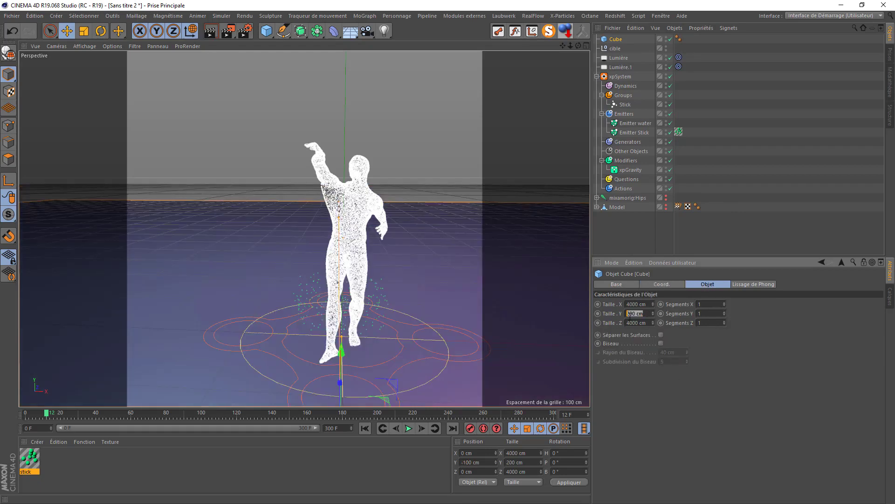
click(678, 283)
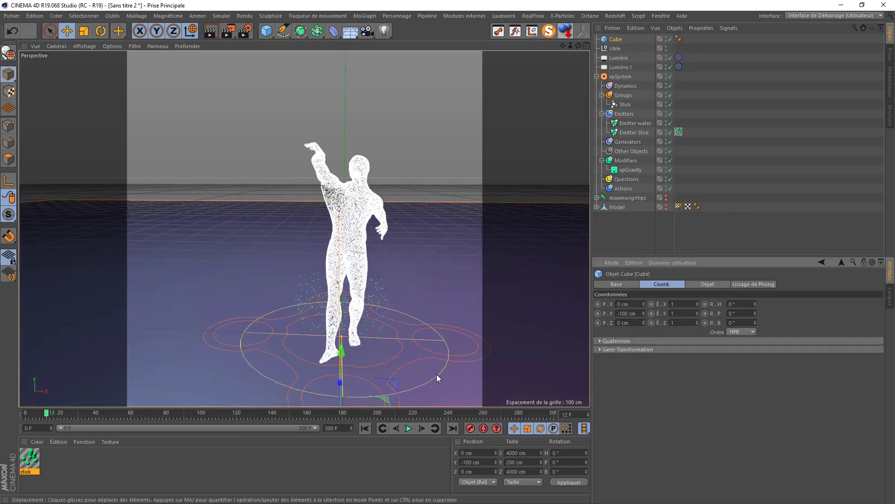
Step: Add an xpCollider tag to the floor cube
mouse_move(570, 46)
mouse_down()
mouse_move(476, 46)
mouse_move(583, 45)
mouse_move(560, 46)
mouse_up()
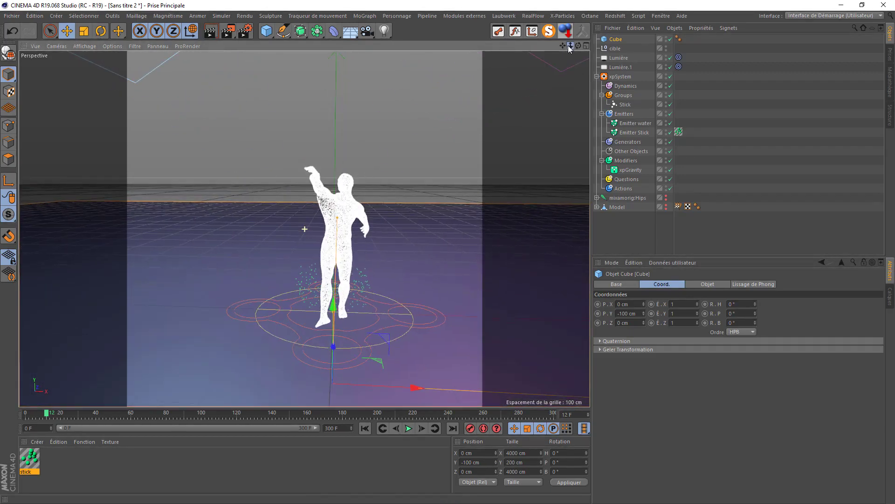
right_click(615, 40)
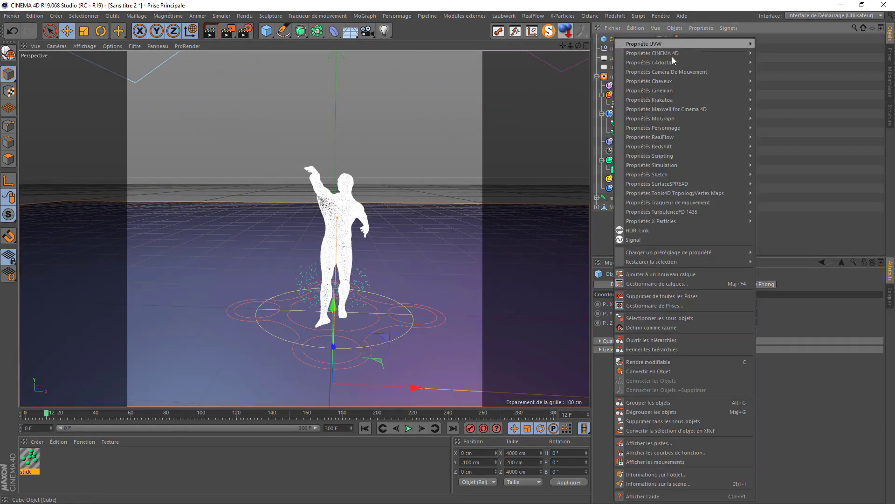
mouse_move(741, 214)
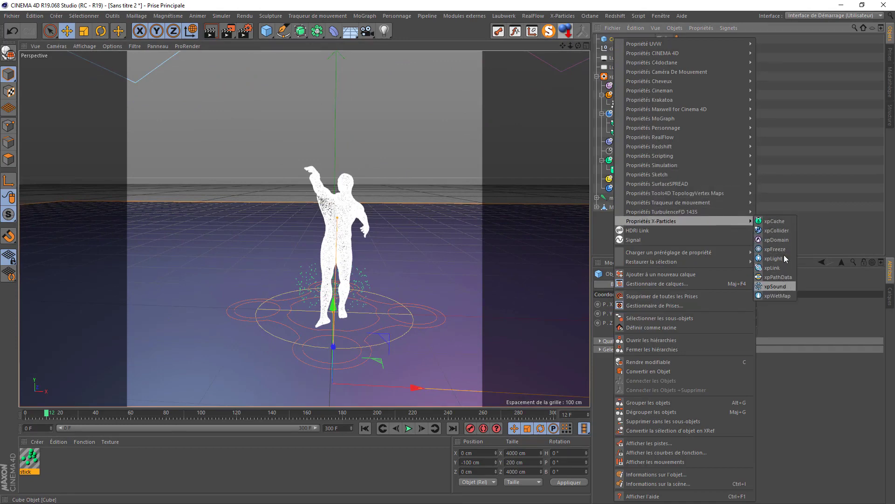
click(778, 231)
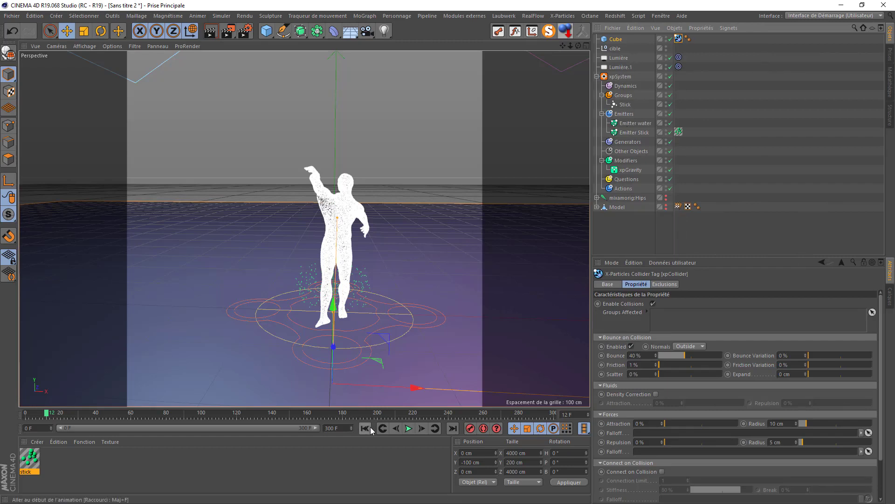
Step: Set the Emitter water display colour mode to Gradient (Parameter), driven by Speed with a maximum of 200
click(631, 123)
click(845, 285)
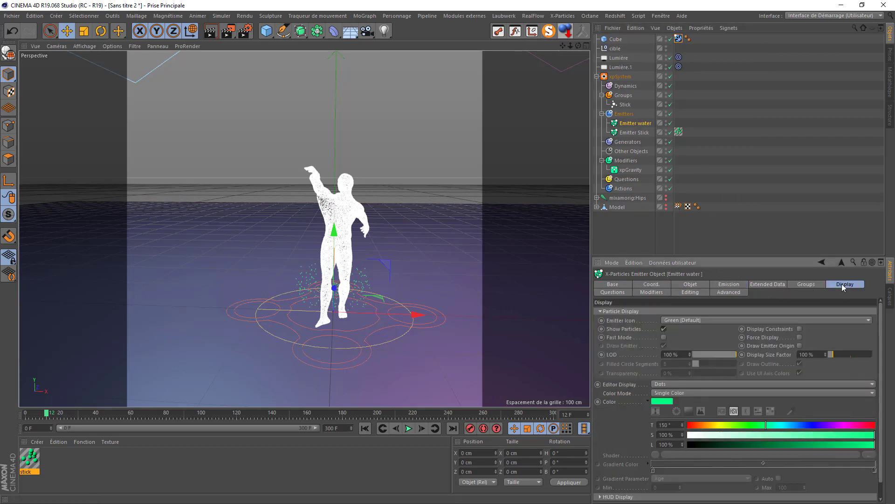
click(808, 285)
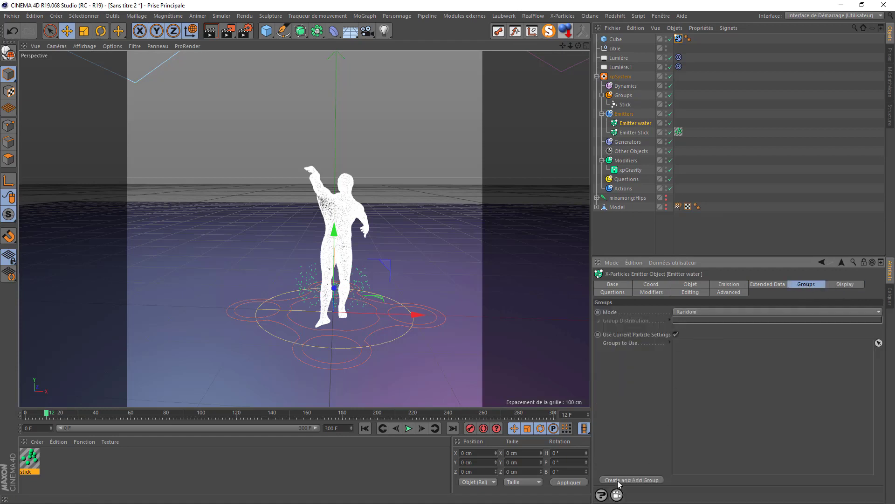
click(846, 285)
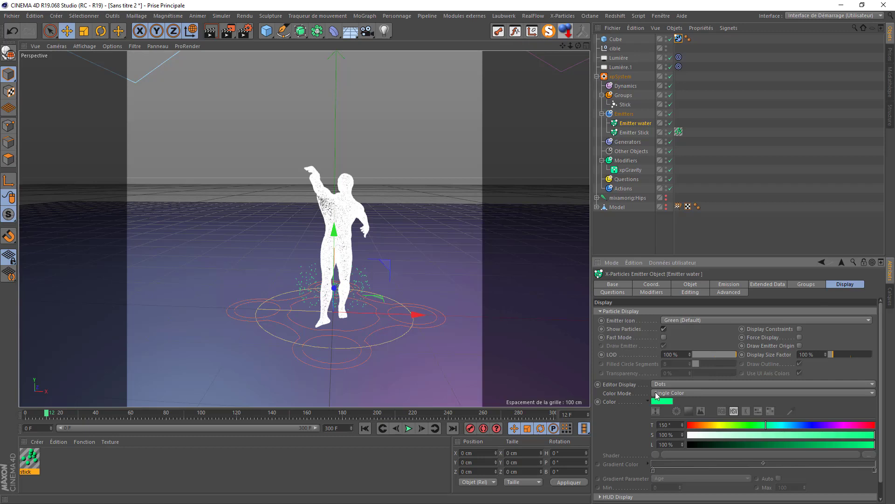
click(663, 395)
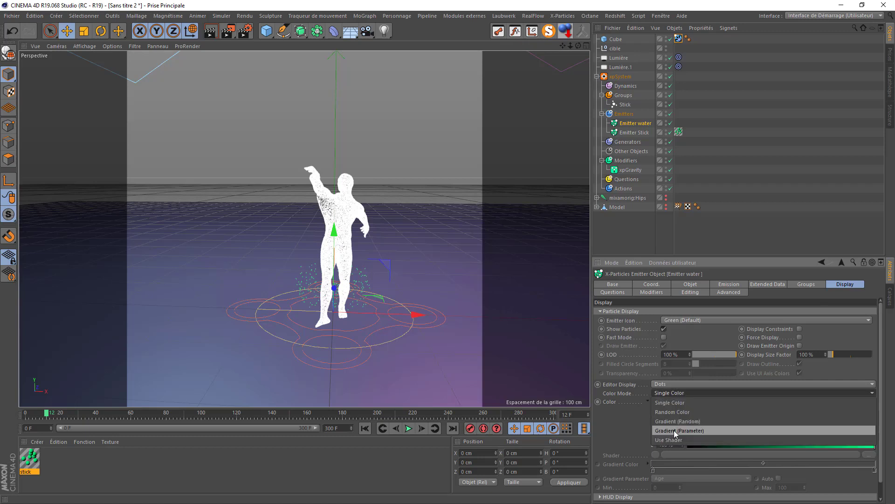
click(674, 430)
scroll(614, 431, down, 1)
click(663, 464)
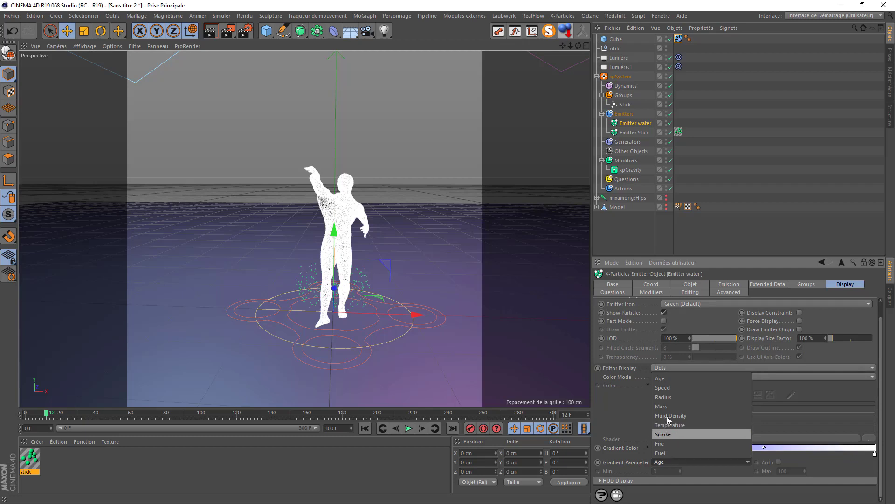
click(667, 387)
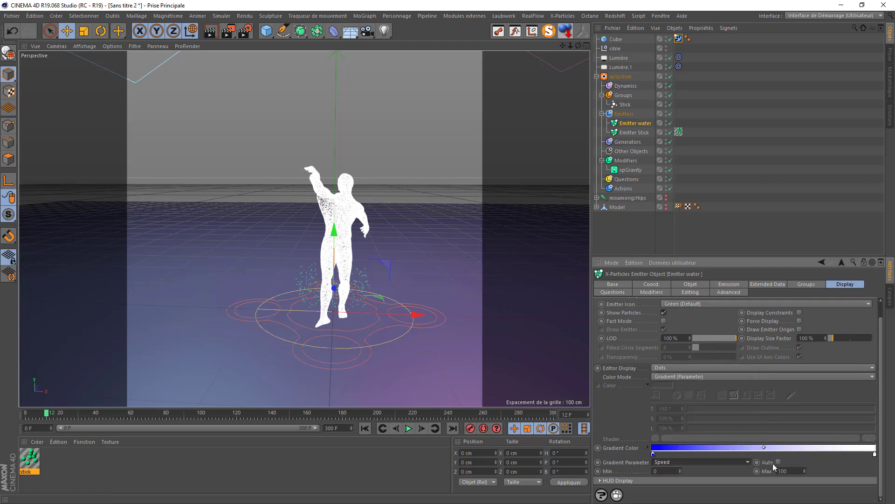
click(790, 471)
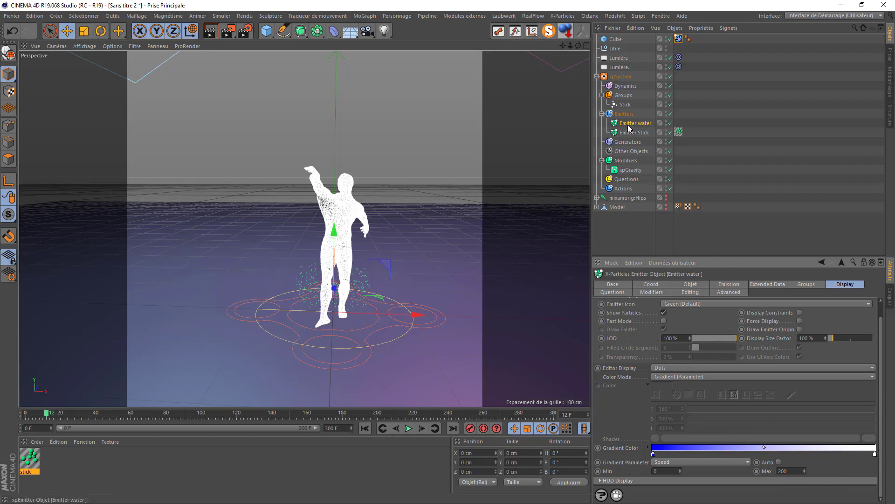
Step: Create and add a particle group to Emitter water, and rename the group "water"
click(807, 284)
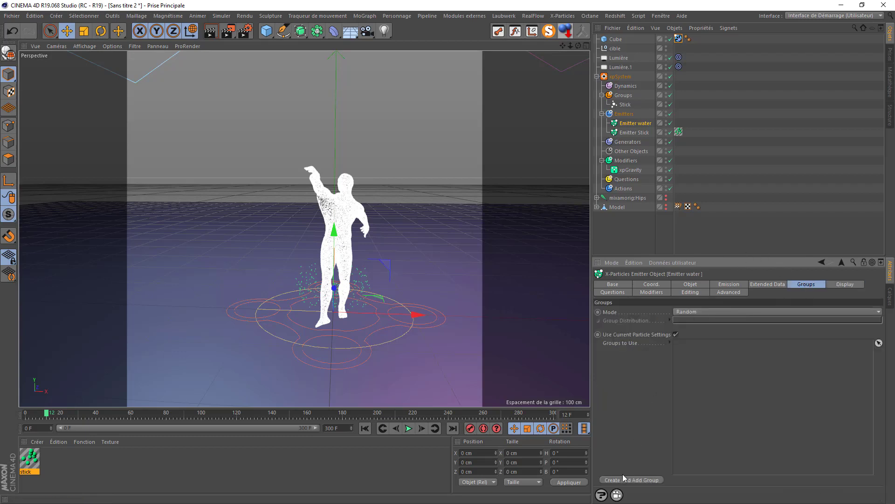
click(621, 480)
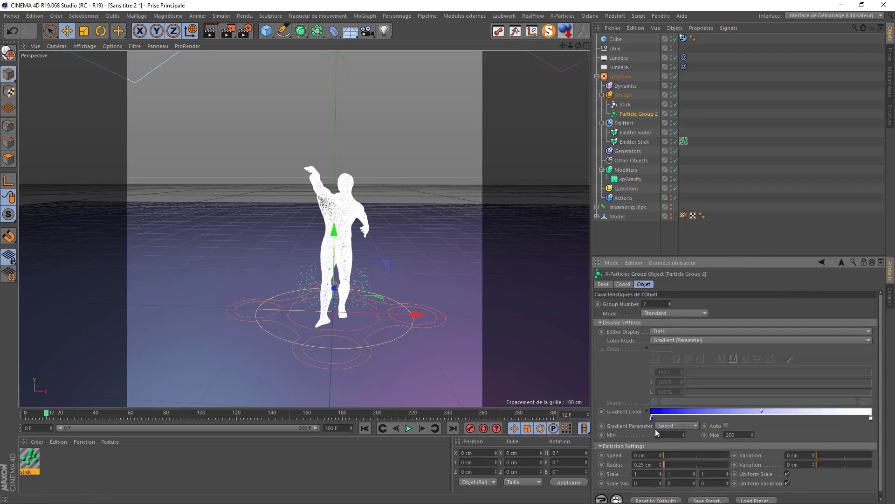
double_click(641, 114)
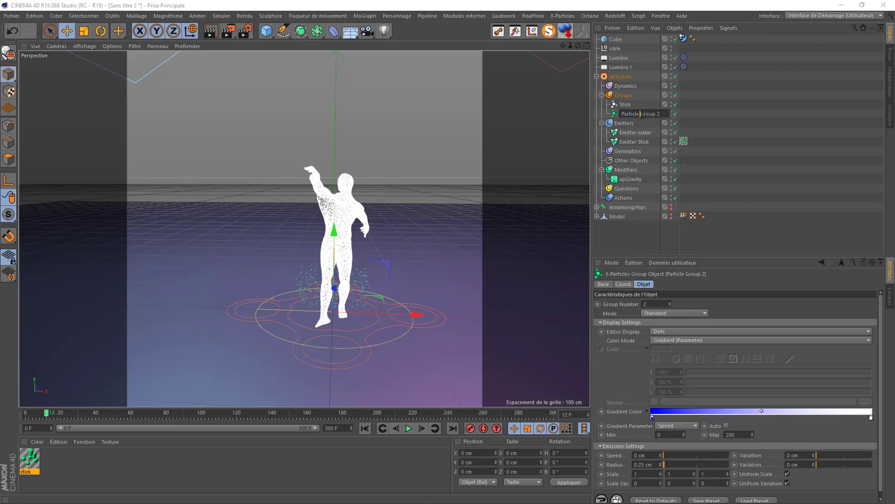
double_click(643, 115)
text(water)
key(Return)
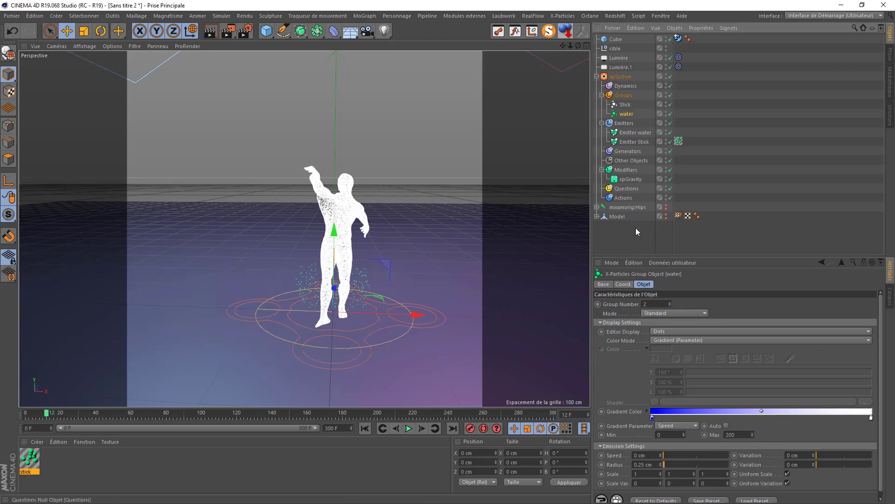
click(635, 133)
drag(626, 114, 699, 347)
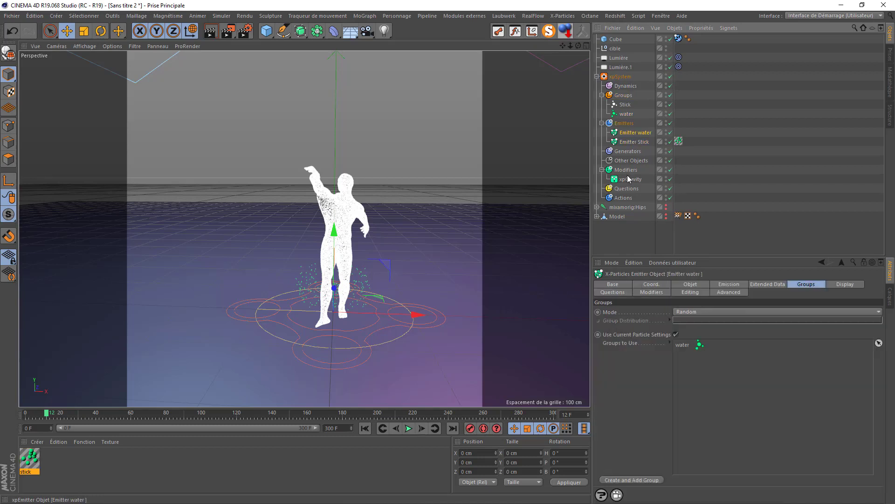
Step: Play the simulation from the first frame to check the water particles' speed colouring and floor collisions, and rewind it
click(845, 285)
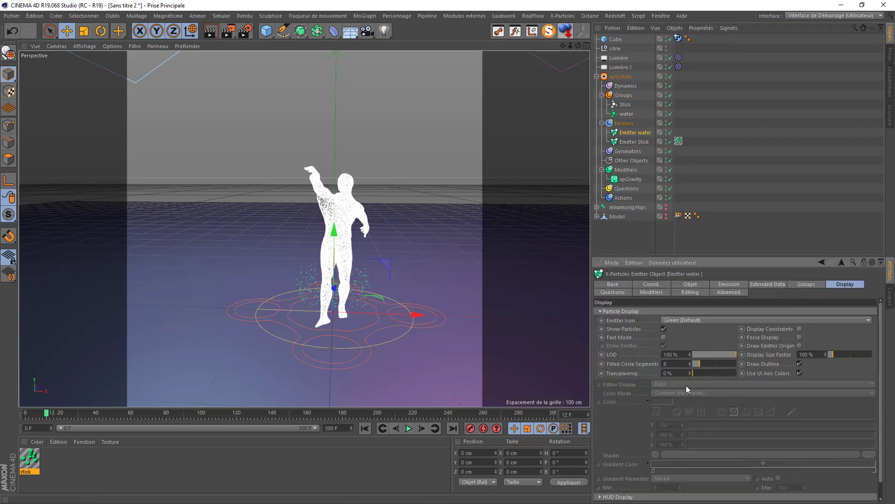
click(364, 428)
click(409, 428)
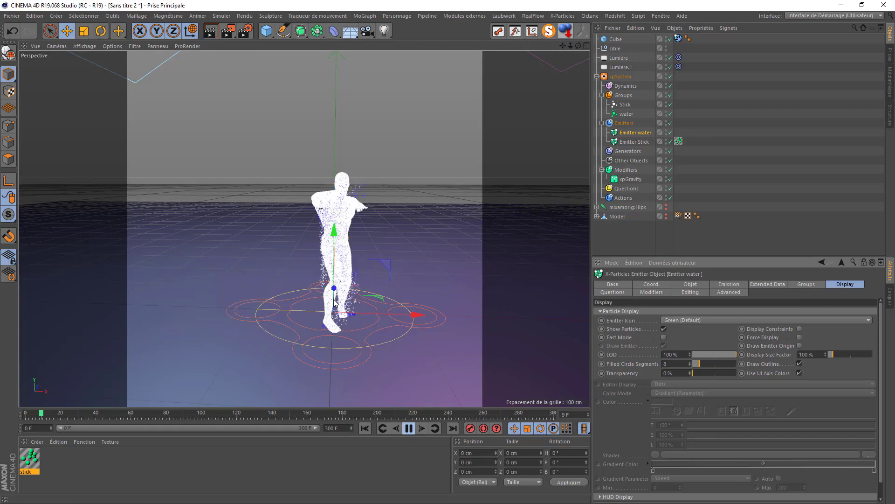
scroll(326, 242, up, 8)
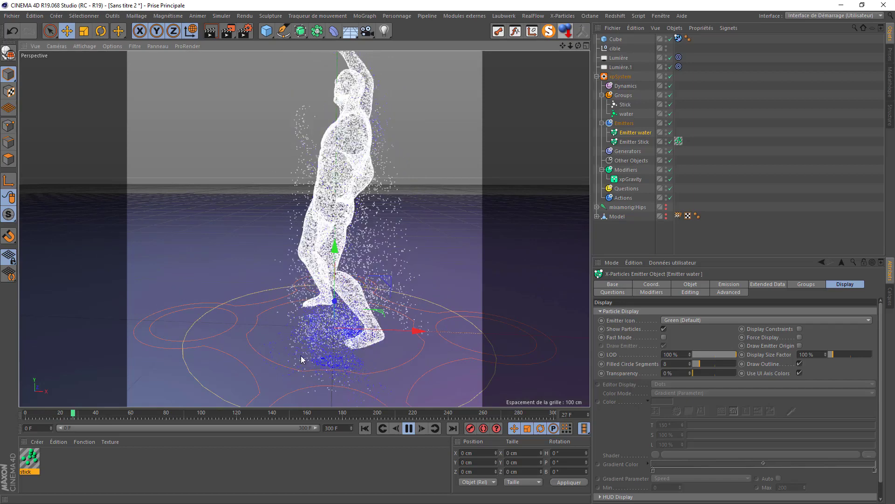
scroll(306, 359, down, 5)
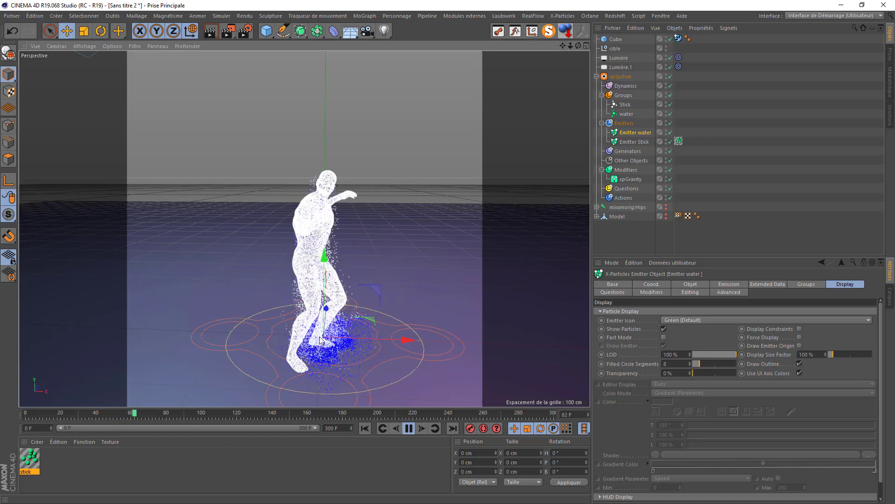
click(409, 428)
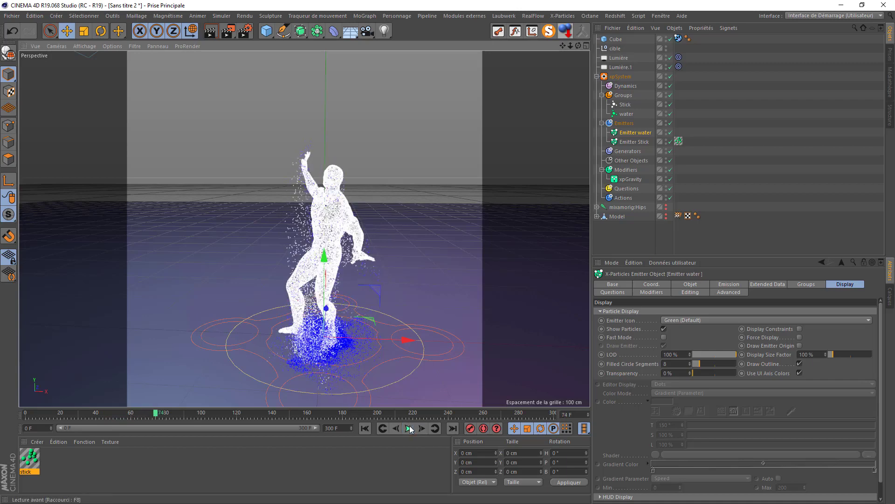
click(366, 429)
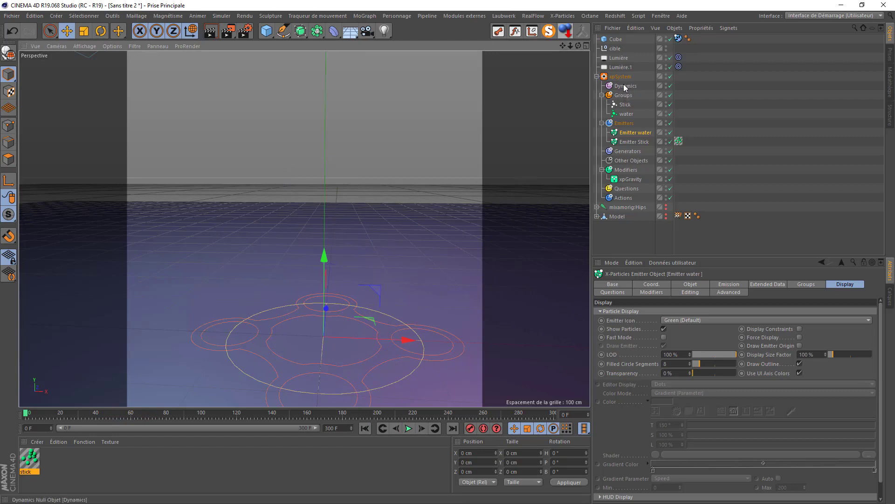
Step: Add an SPH Fluids object to the Dynamics folder affecting only the water group, and play the simulation
click(618, 88)
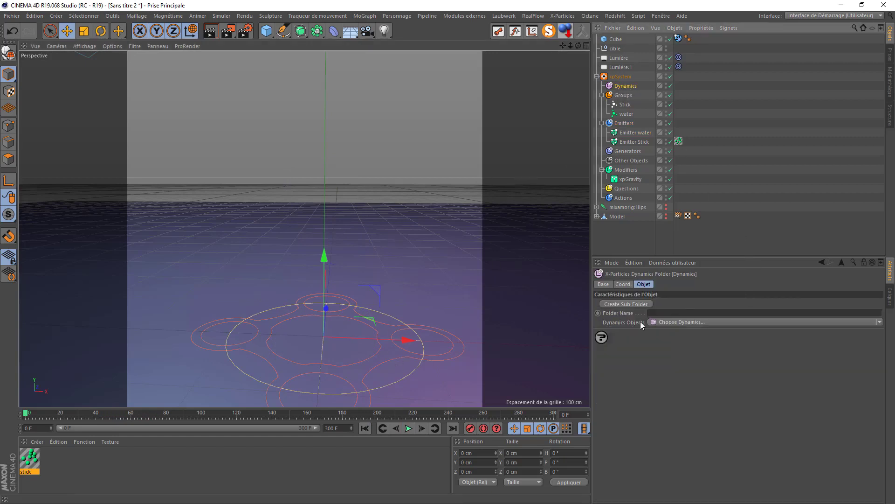
click(880, 322)
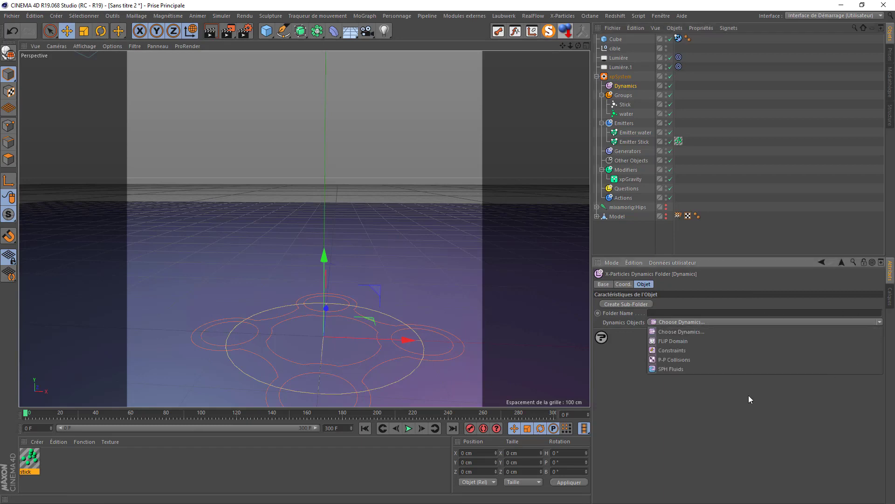
click(659, 371)
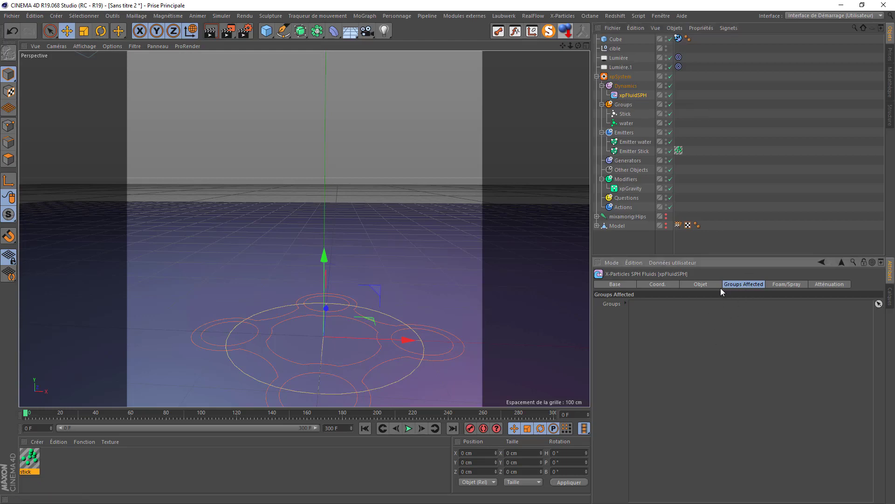
drag(627, 123, 684, 354)
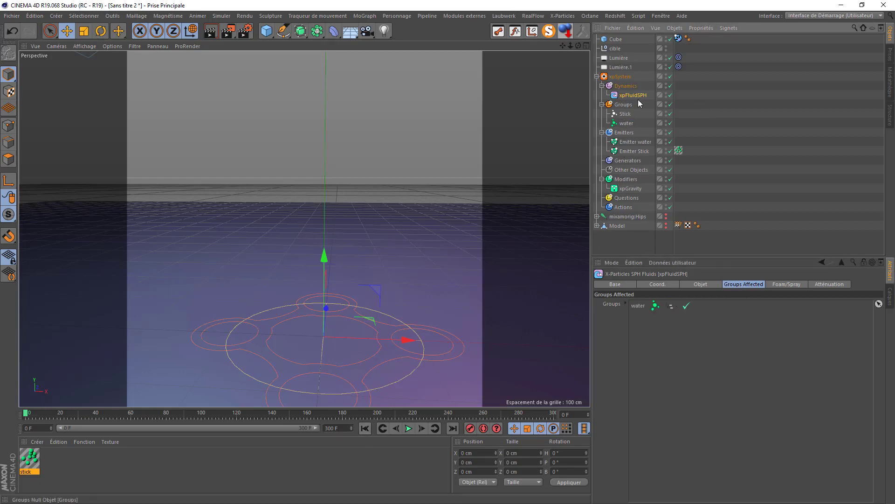
click(408, 428)
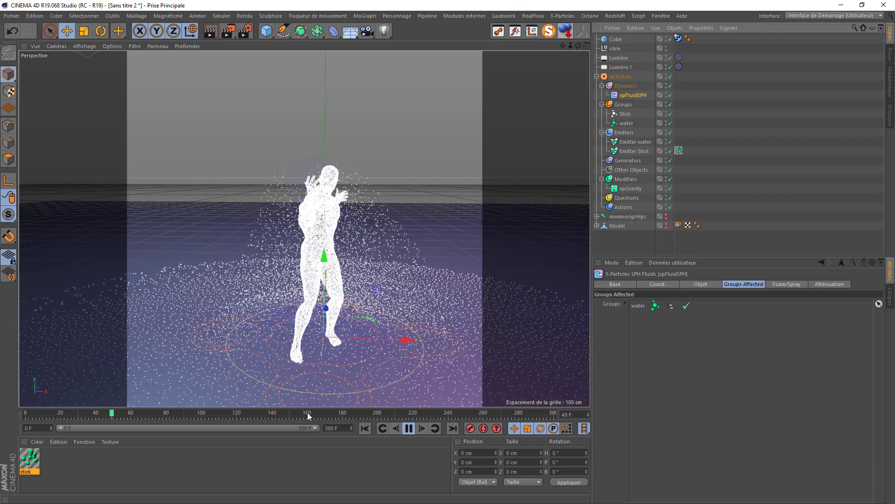
click(408, 428)
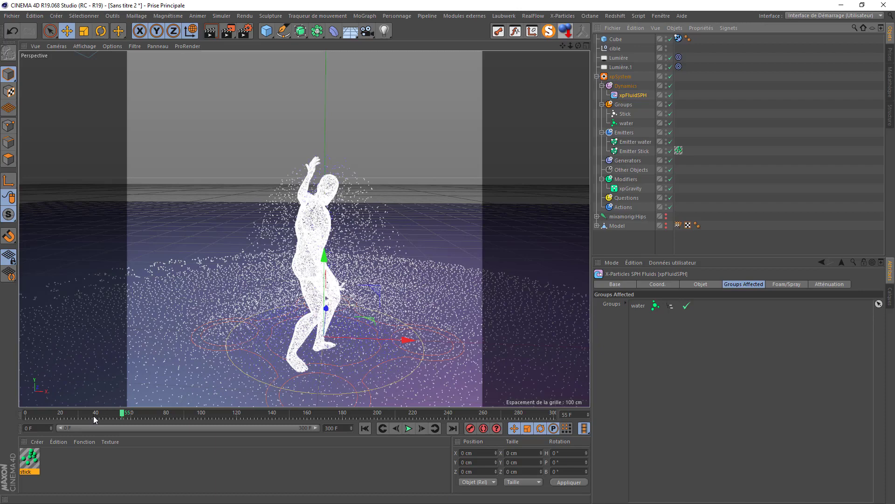
Step: Turn off Full Lifespan on Emitter water and set Lifespan to 40 F with 5 F variation and Birthrate to 50000
click(633, 143)
click(724, 285)
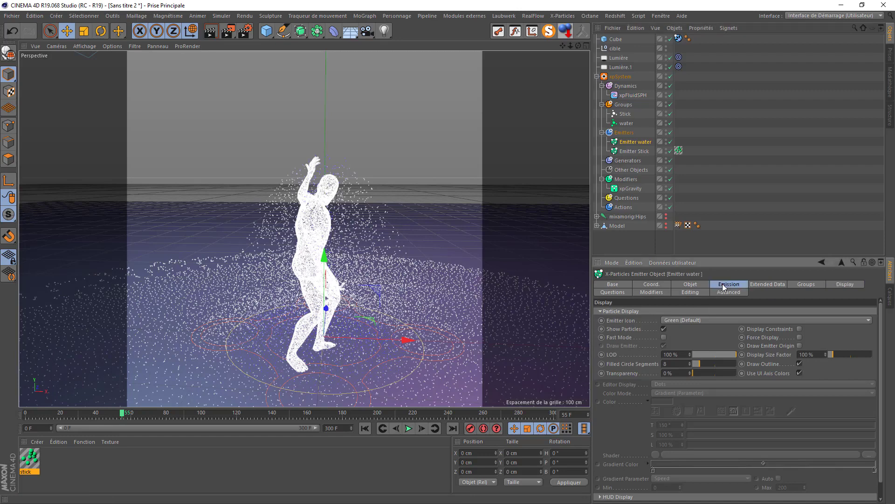
click(651, 377)
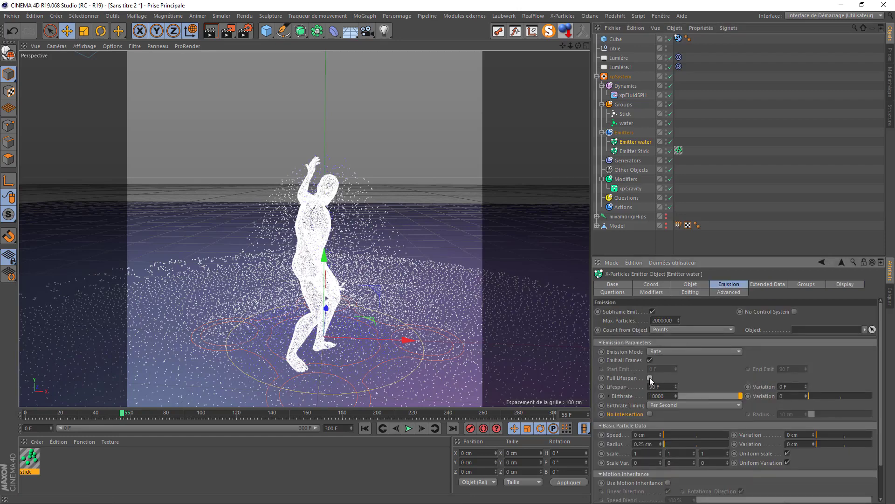
drag(661, 387, 618, 391)
text(40)
text(5)
drag(665, 388, 647, 388)
double_click(666, 385)
key(Tab)
Step: Replay the simulation from the first frame to check how the denser water emission behaves
click(365, 429)
click(408, 428)
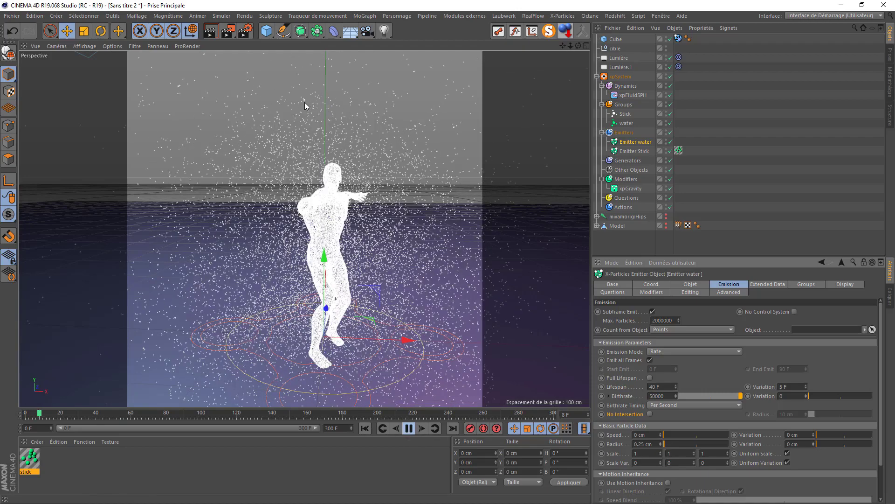
click(408, 429)
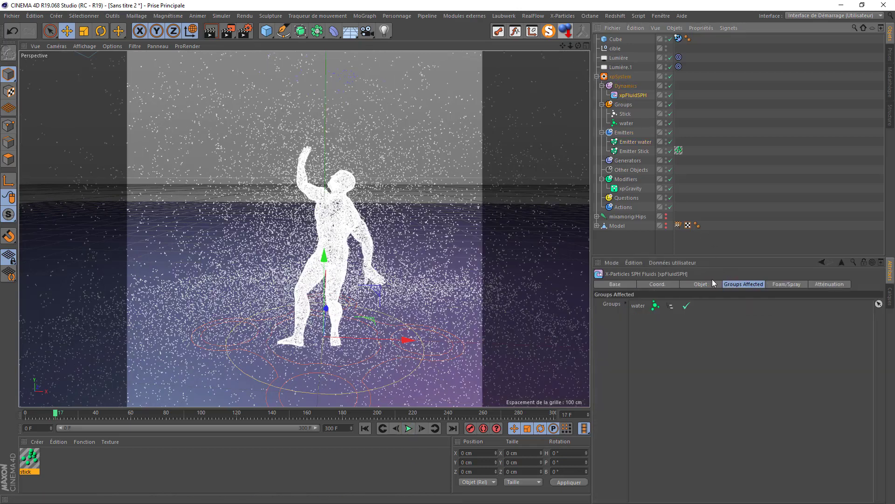
Step: Set the xpFluidSPH Density to 10000 and replay the simulation from the first frame
click(701, 285)
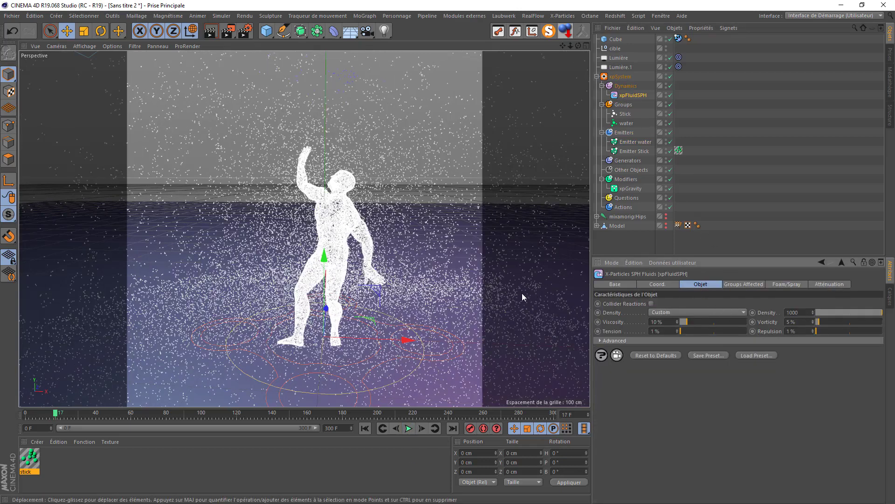
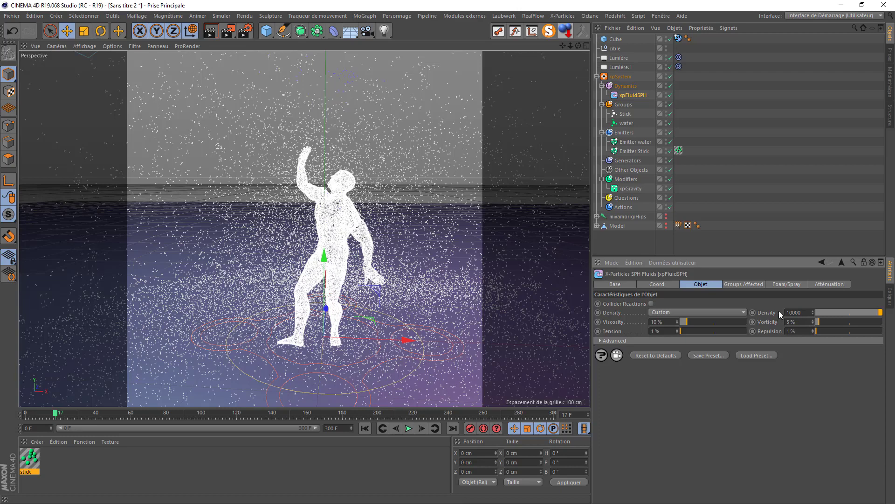
click(366, 428)
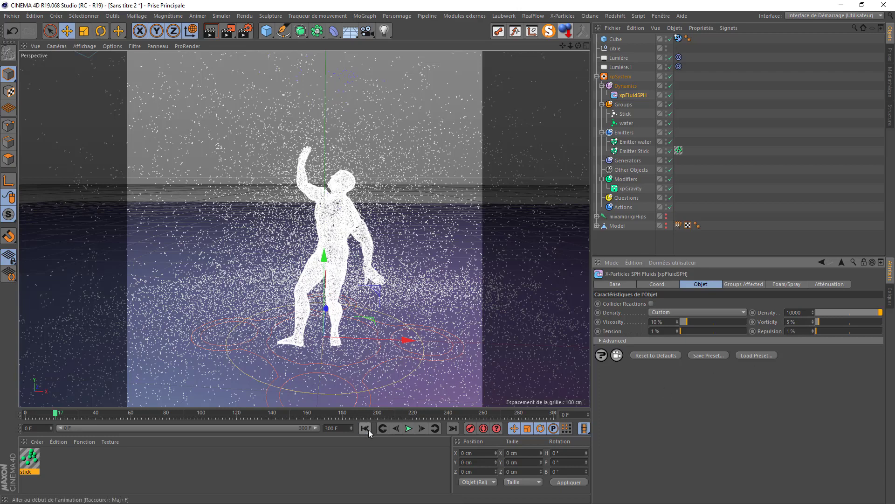
click(409, 429)
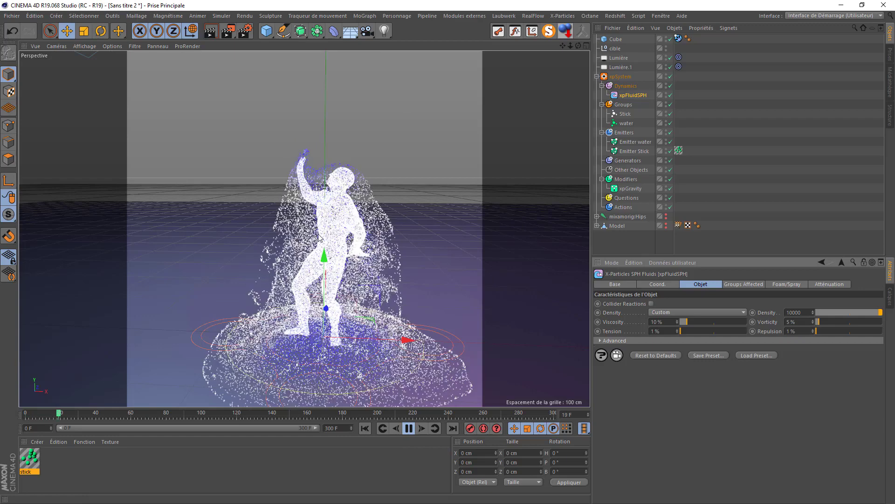
click(410, 428)
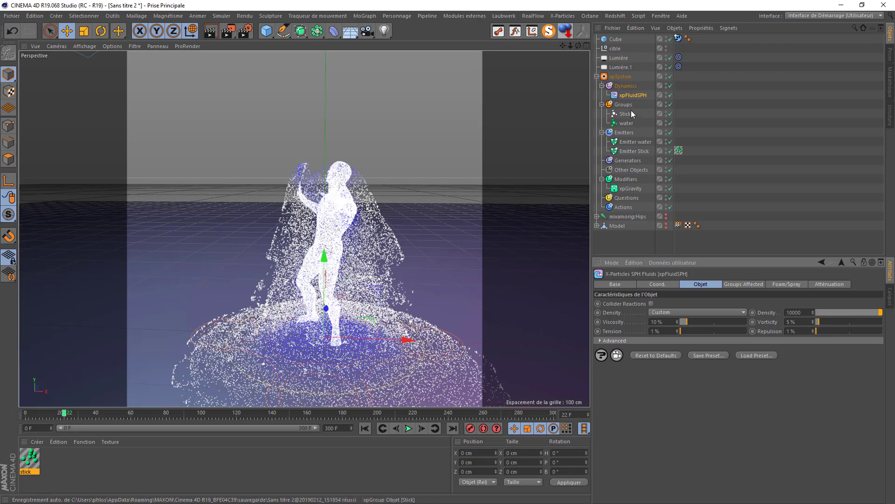
Step: Turn on Use Motion Inheritance for Emitter water and set its Speed Blend to 150%
click(632, 142)
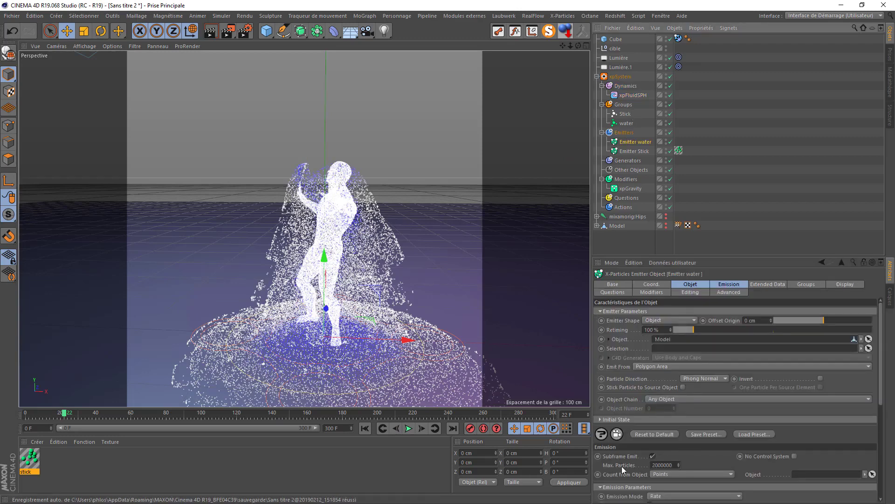
click(724, 282)
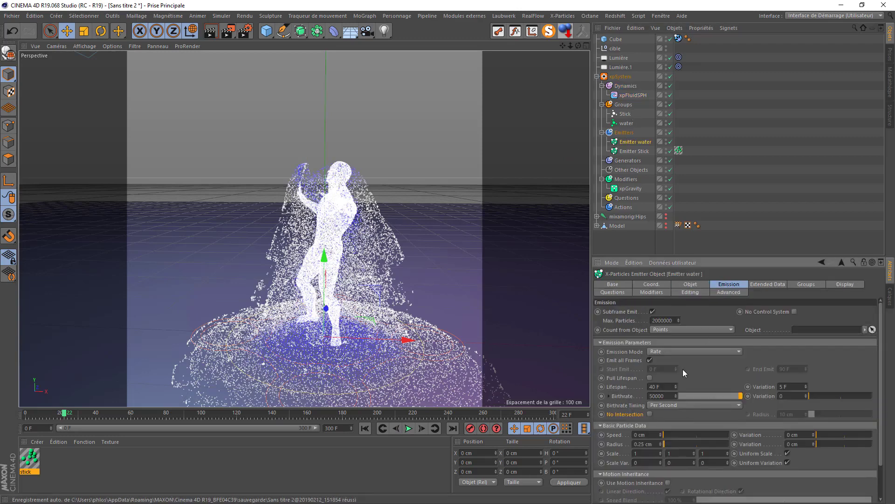
scroll(614, 460, down, 2)
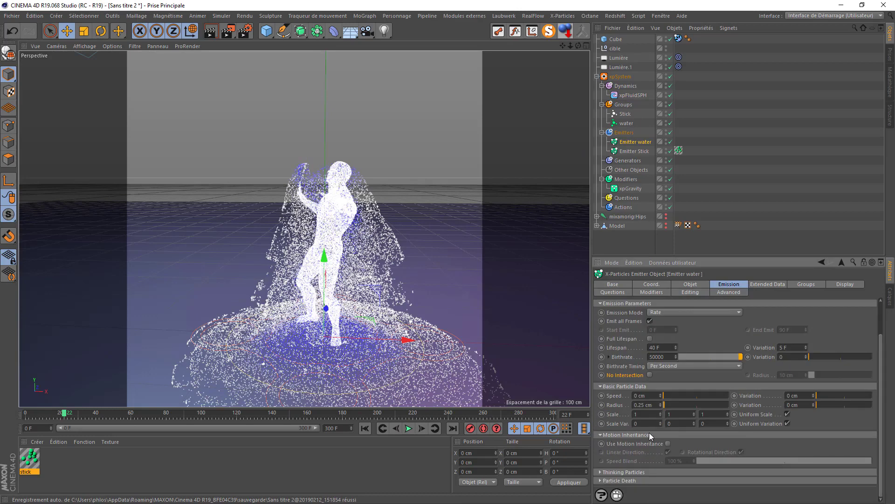
click(668, 444)
drag(648, 468, 642, 469)
text(150)
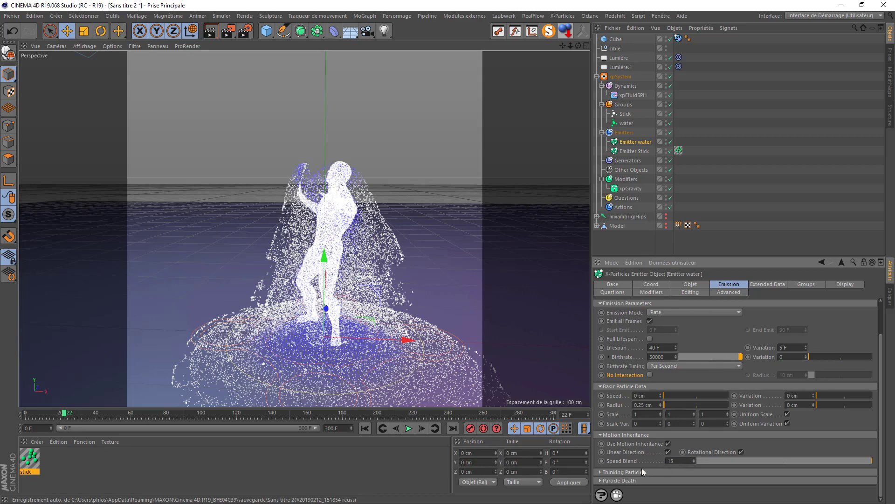
click(636, 452)
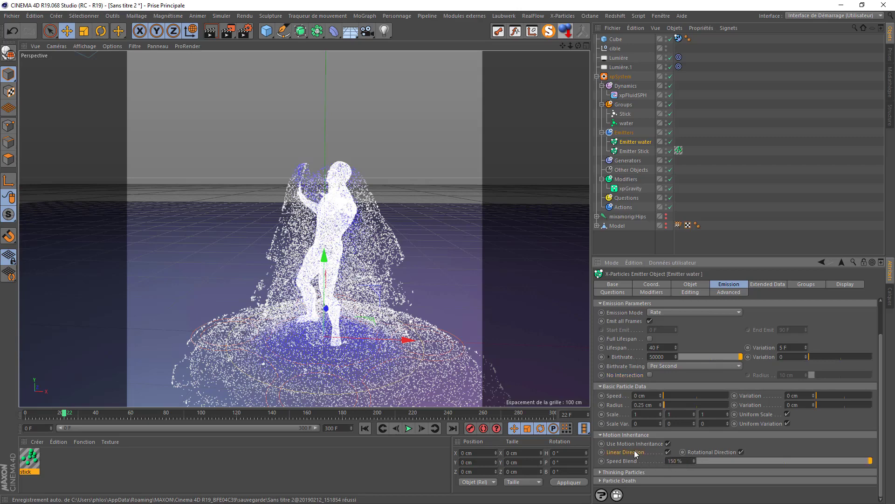
Step: Replay the simulation from the first frame and examine the water particles thrown off by the dancer's movement
click(365, 428)
click(408, 428)
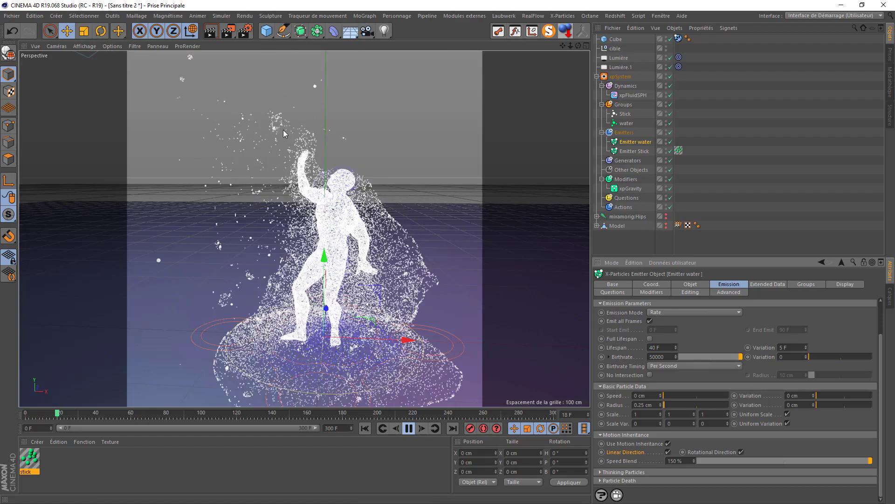
scroll(376, 269, down, 2)
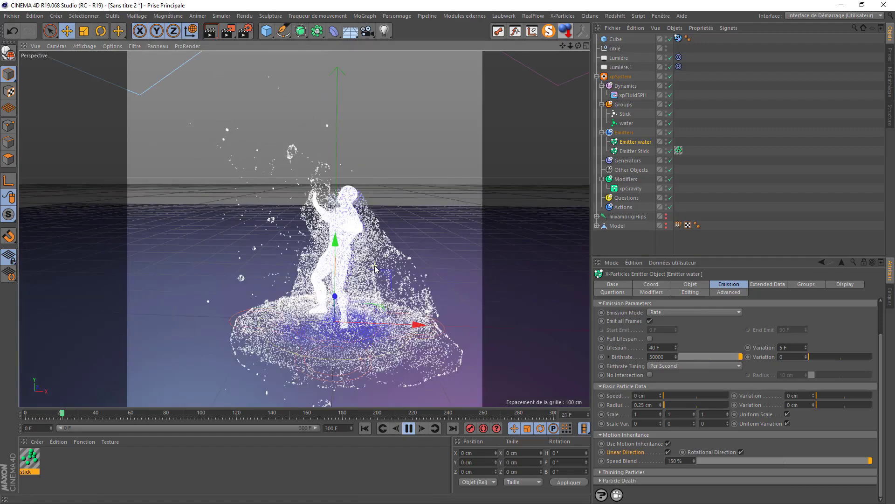
click(409, 429)
scroll(356, 289, up, 4)
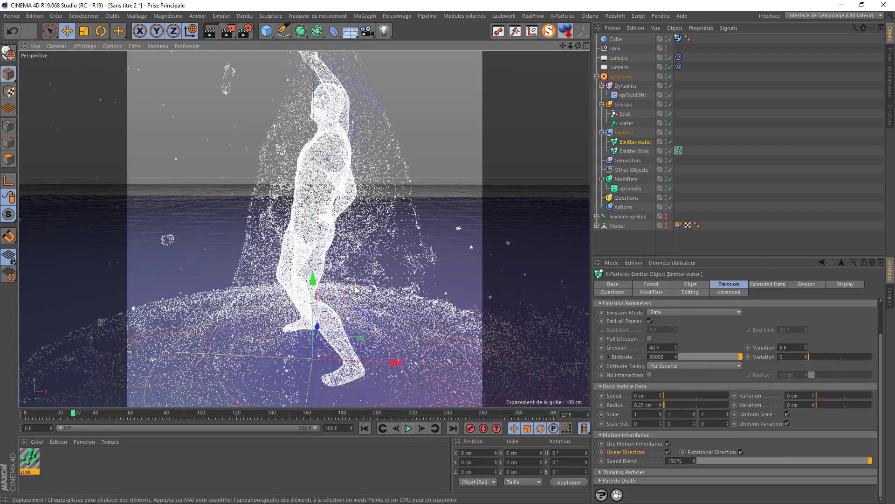
scroll(356, 289, down, 2)
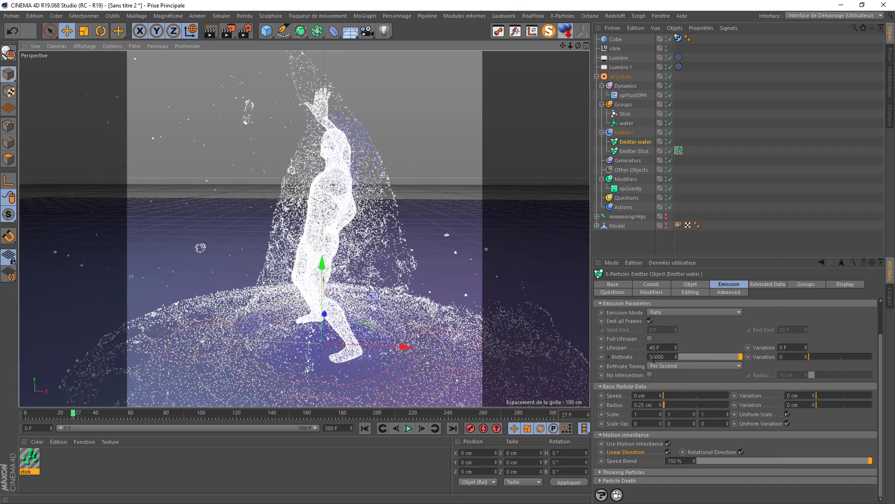
Step: Set the Birthrate of Emitter water to 100000 and the Shot Count of Emitter Stick to 100000
click(654, 357)
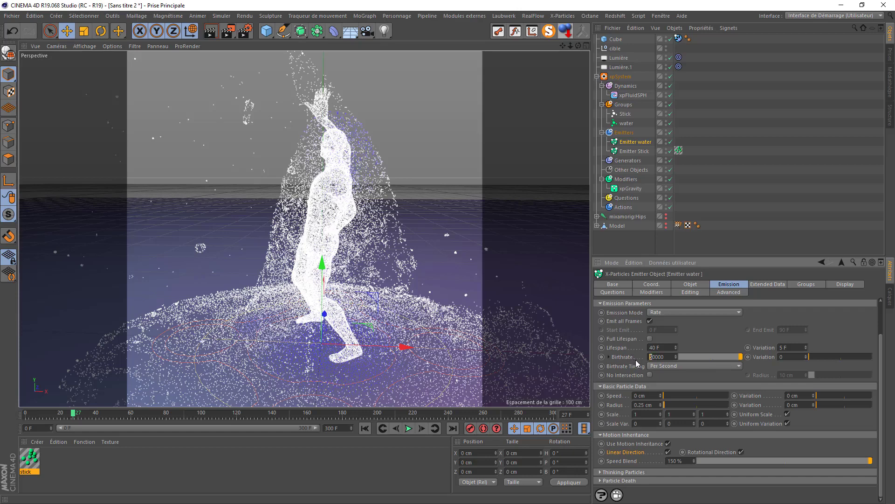
text(10)
key(Return)
click(641, 151)
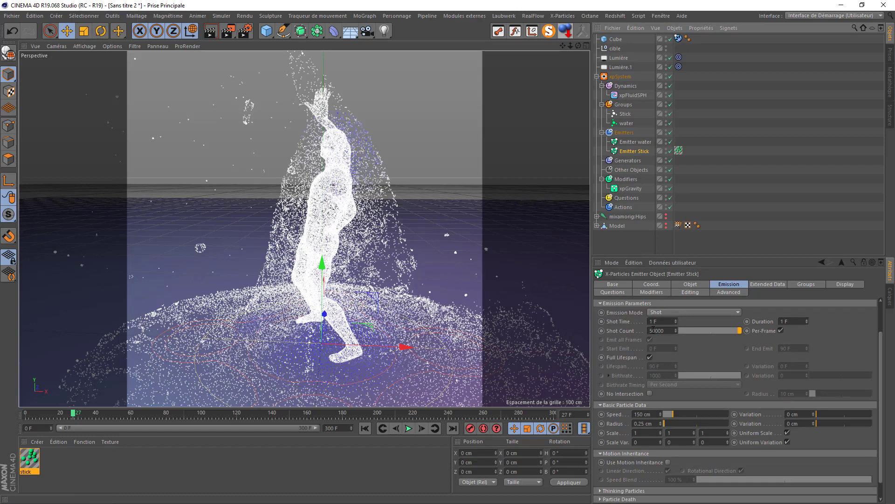
drag(653, 330, 636, 333)
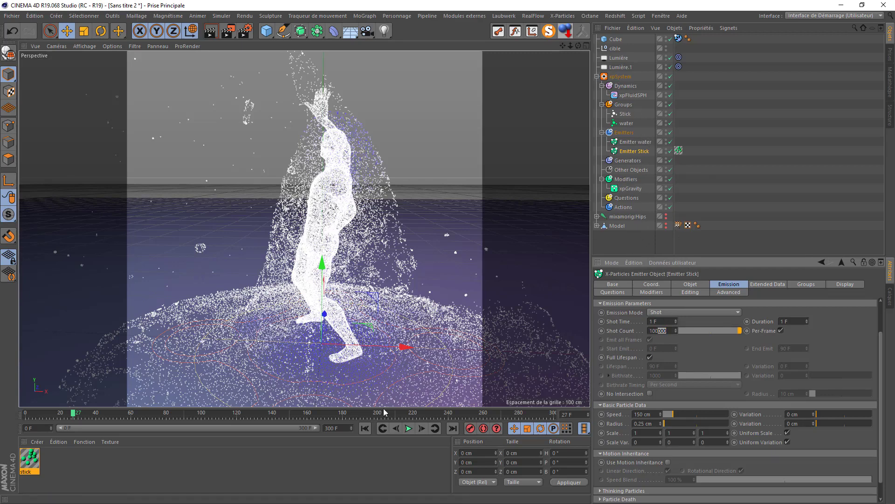
Step: Replay the simulation from the first frame to check the increased particle counts, and stop it around frame 11
click(366, 429)
click(408, 428)
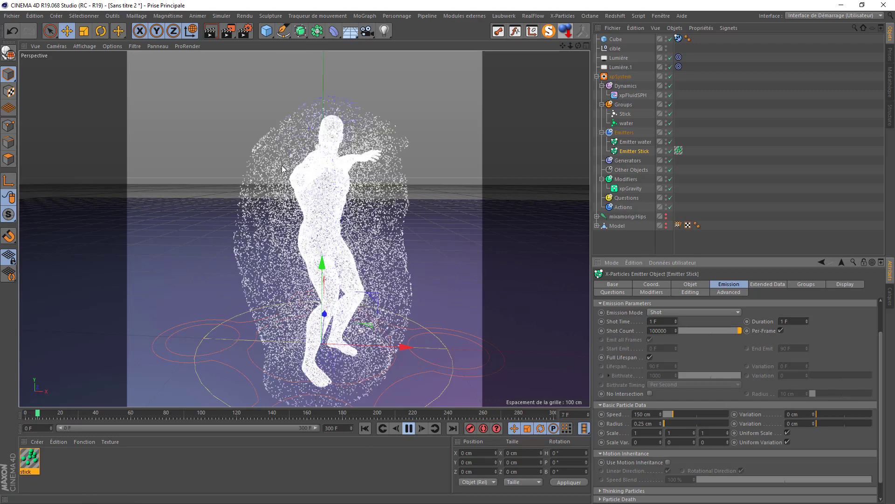
click(409, 430)
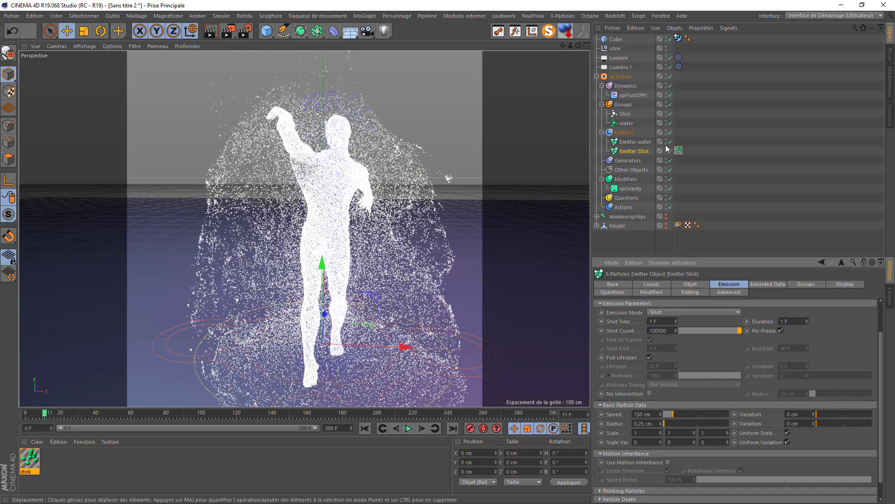
Step: Try an xpFluidSPH Density of 100000 and replay the simulation from the first frame
click(640, 143)
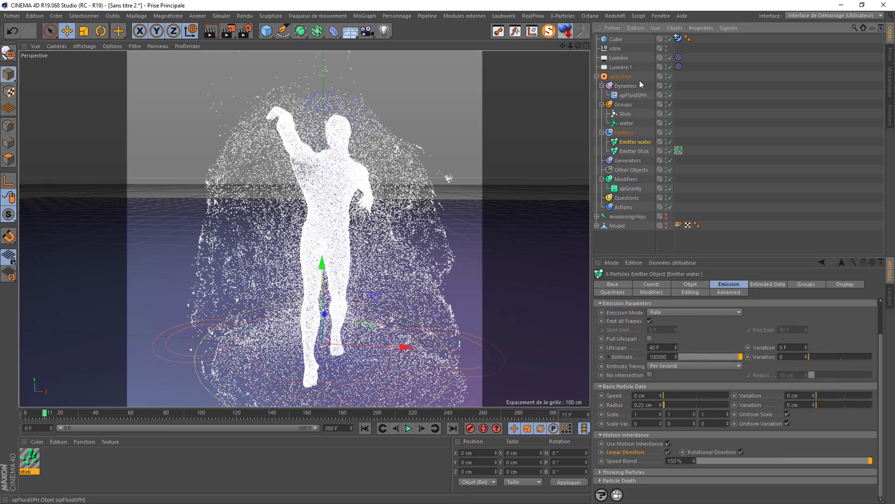
click(630, 95)
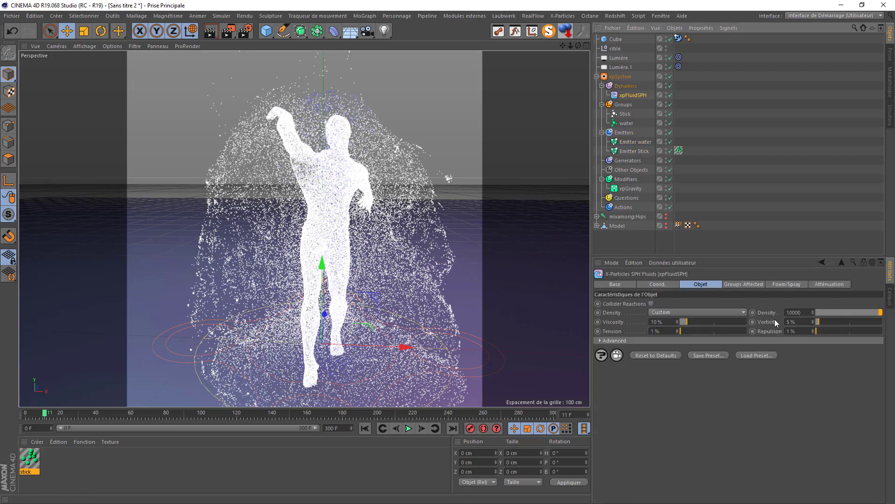
click(788, 313)
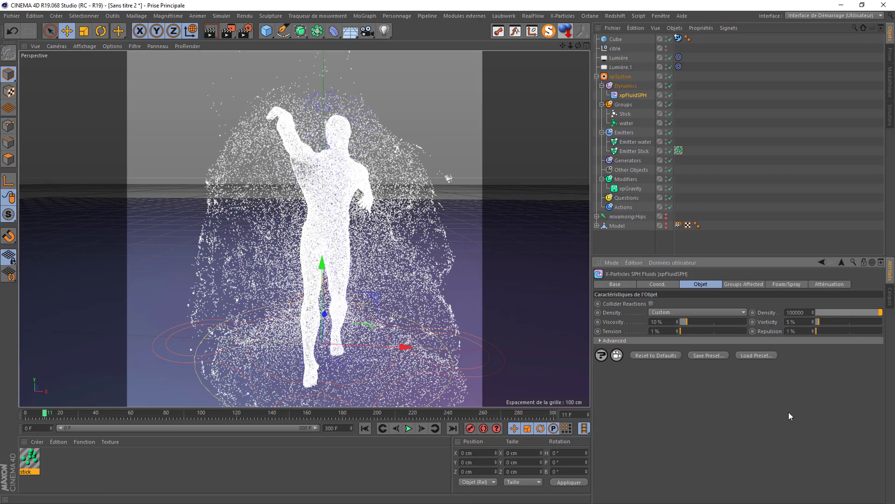
click(367, 428)
click(409, 428)
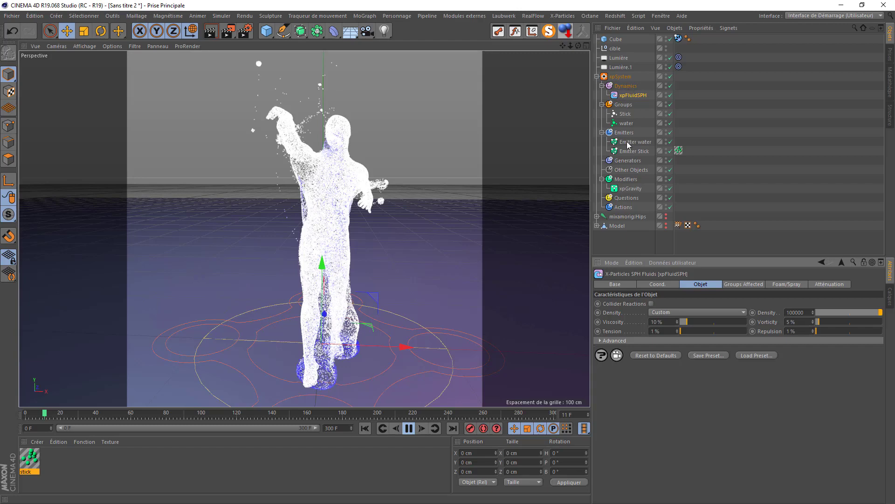
click(409, 428)
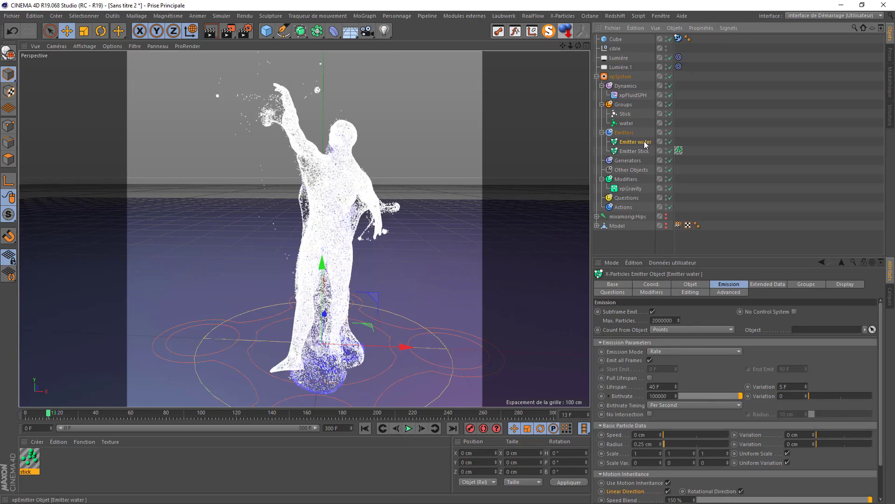
Step: Switch to the browser to examine the Water Dancer reference post on Instagram, and return to Cinema 4D
click(636, 435)
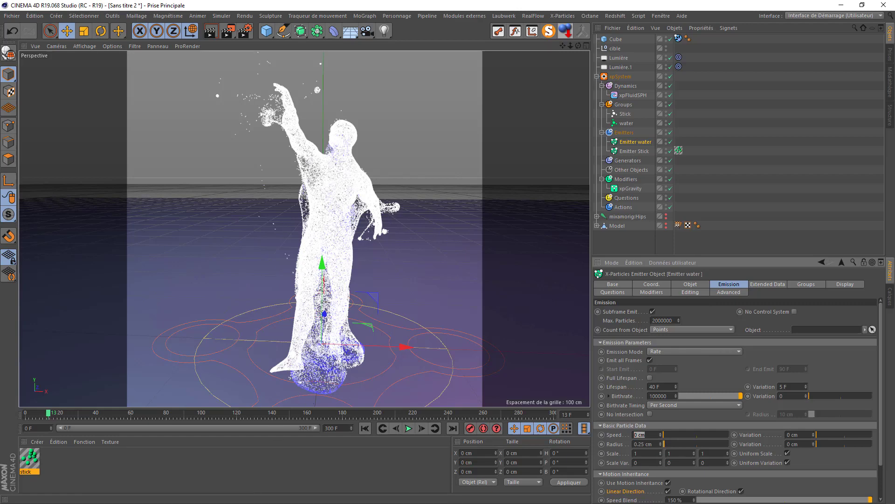
key(alt+Tab)
click(445, 335)
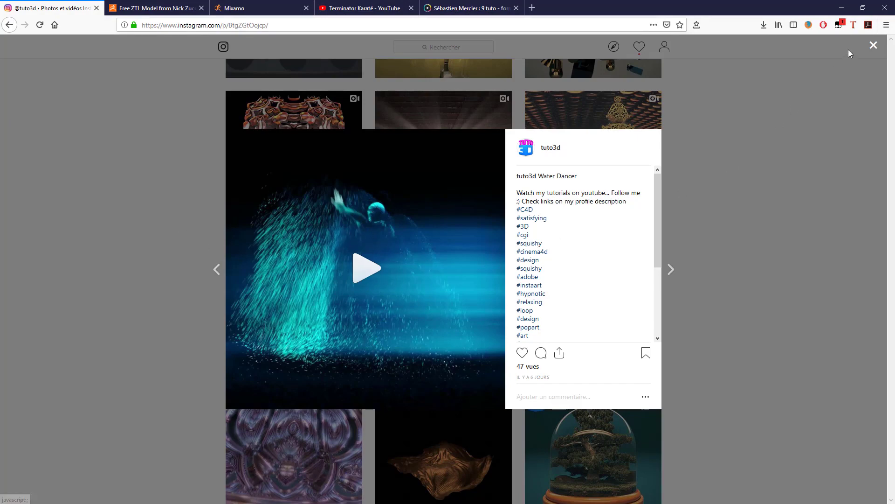
click(842, 8)
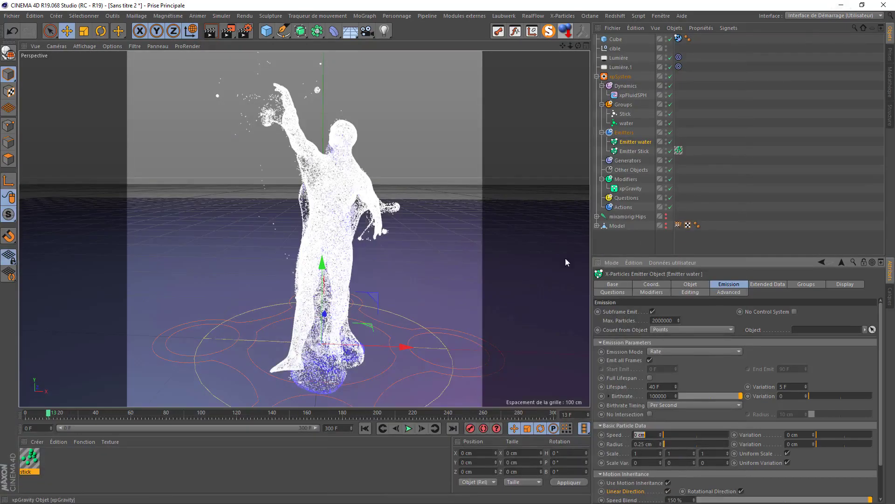
Step: Set the xpFluidSPH Density to 50000 and replay the simulation from the first frame to about frame 11
click(626, 95)
drag(793, 314, 776, 325)
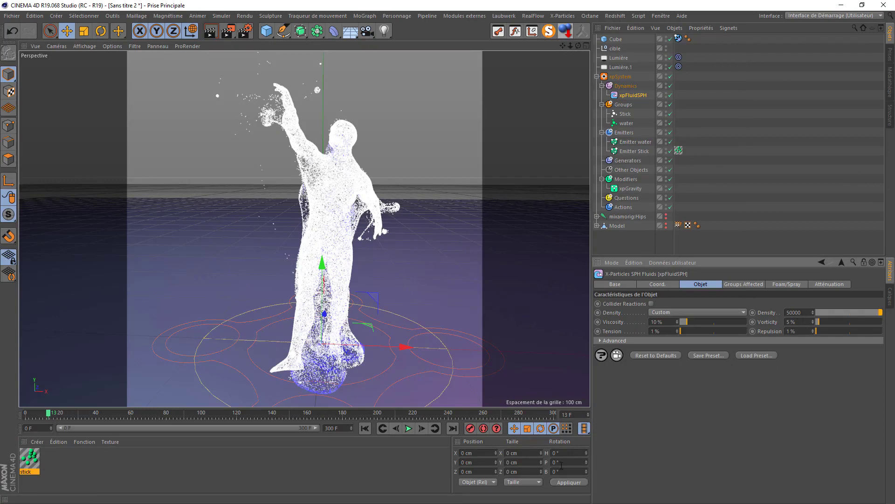
click(364, 429)
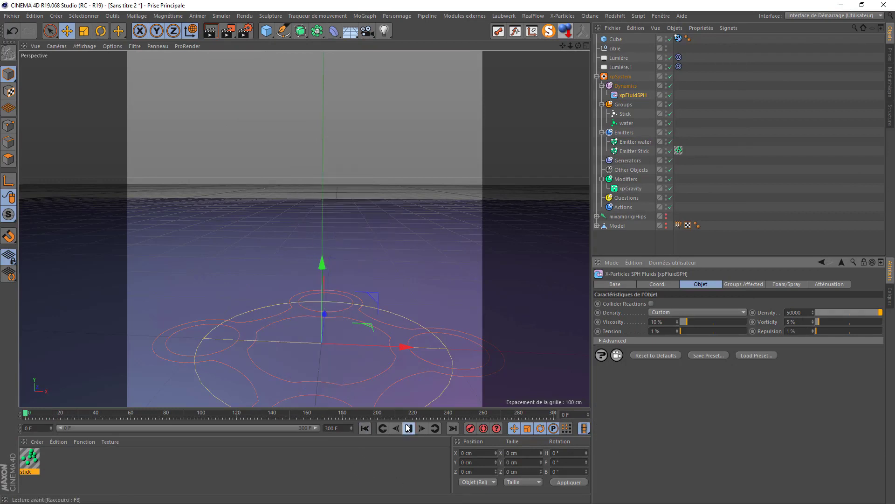
click(408, 428)
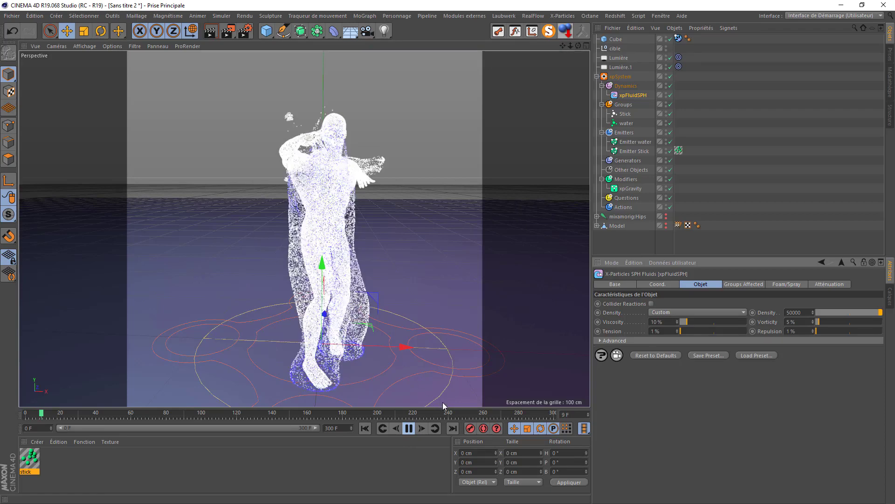
click(409, 428)
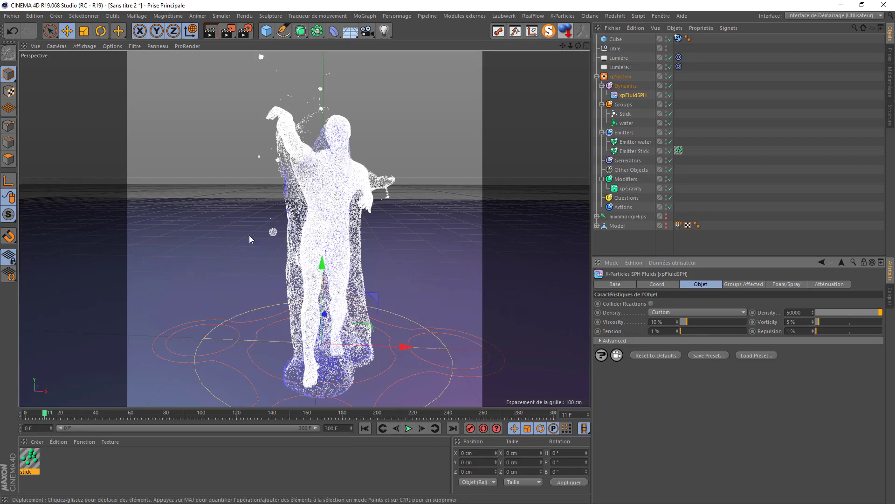
Step: Duplicate the stick material, rename the copy water, and apply it to Emitter water
click(28, 463)
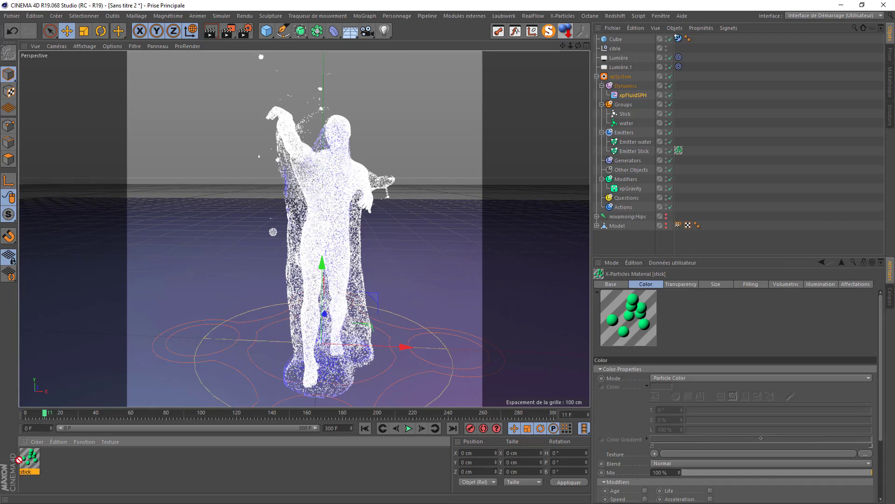
ctrl+drag(19, 459, 24, 461)
double_click(26, 472)
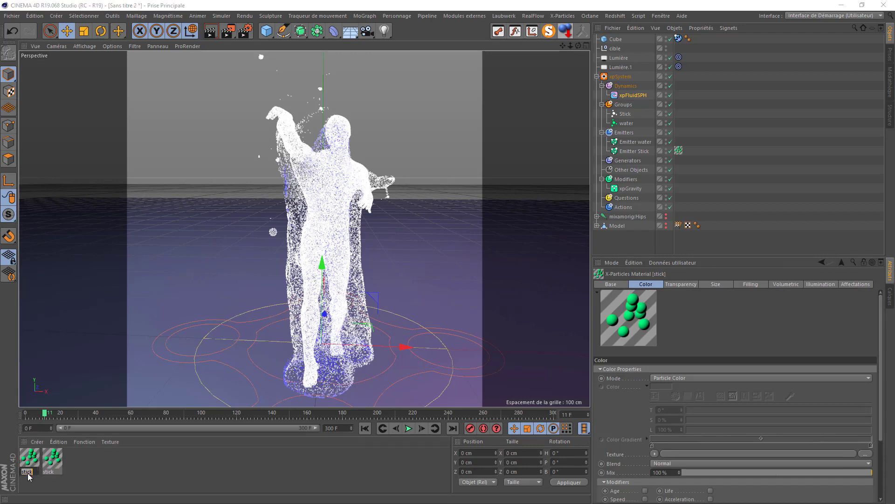
text(water)
key(Return)
drag(25, 464, 634, 143)
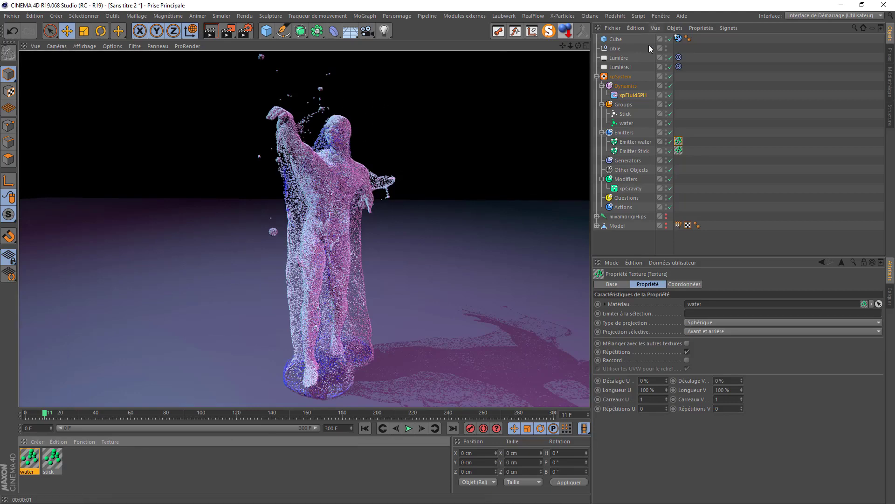
Step: Set the colour of both lights to white with 0% saturation and 100% lightness, and render the view
click(622, 58)
ctrl+click(622, 68)
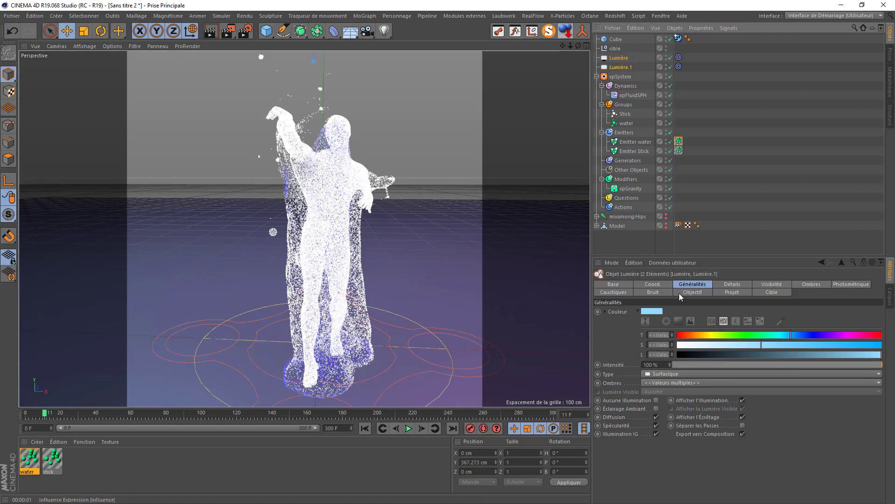
click(659, 315)
click(634, 322)
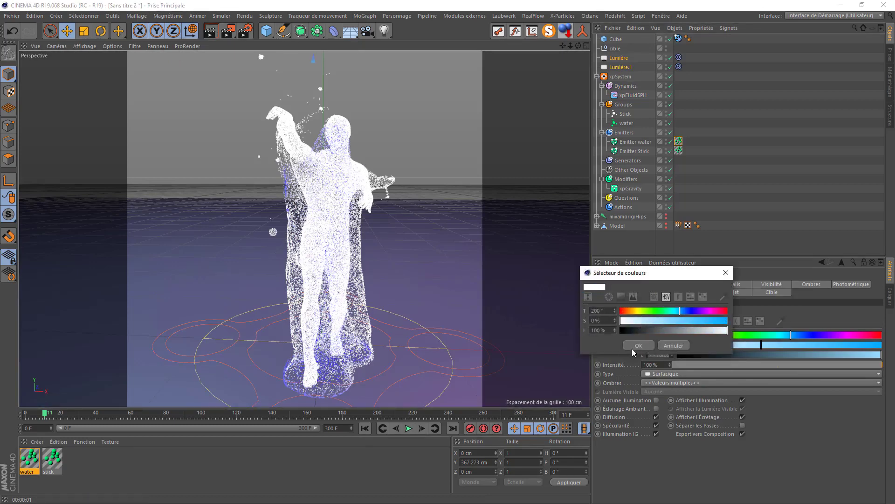
click(210, 31)
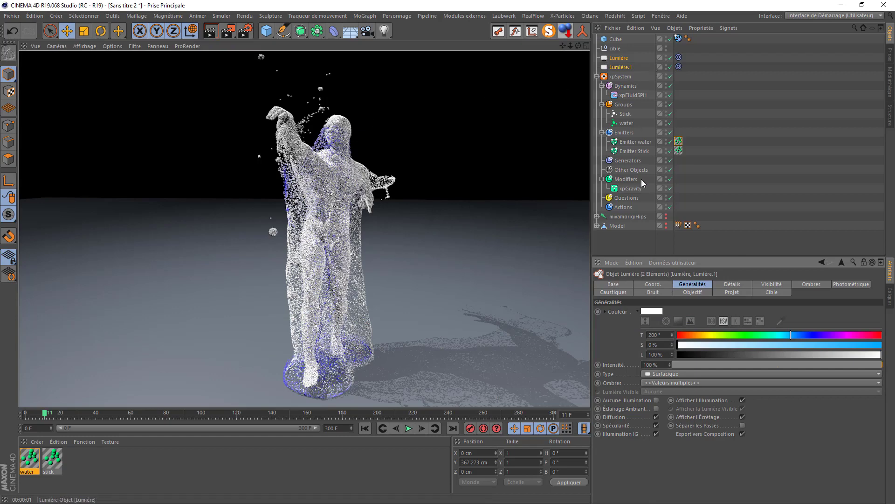
Step: Hide the Cube floor in the viewport and the render, and add a camera from the current view
click(619, 37)
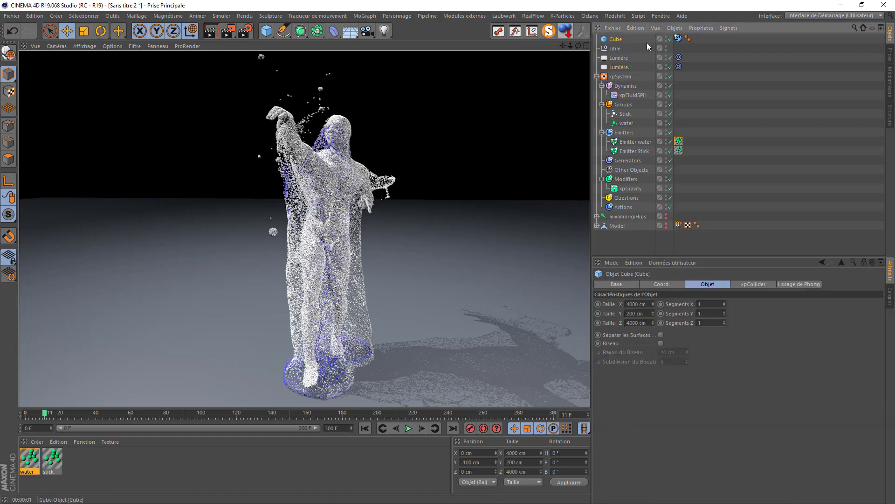
click(667, 37)
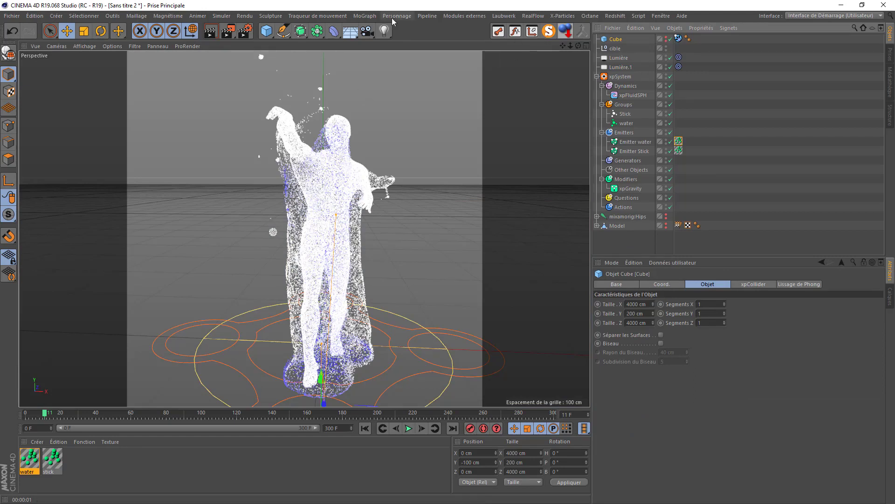
click(367, 30)
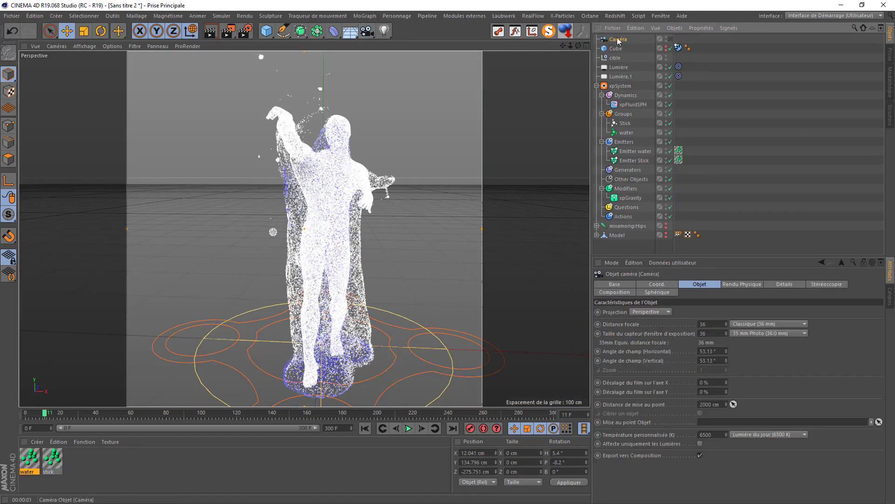
Step: Look through the new camera and set its focal length to 50
click(671, 39)
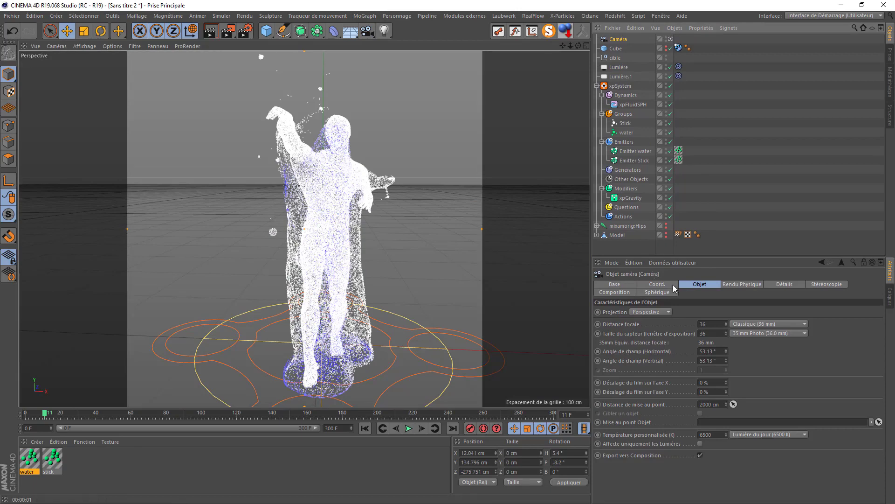
click(713, 324)
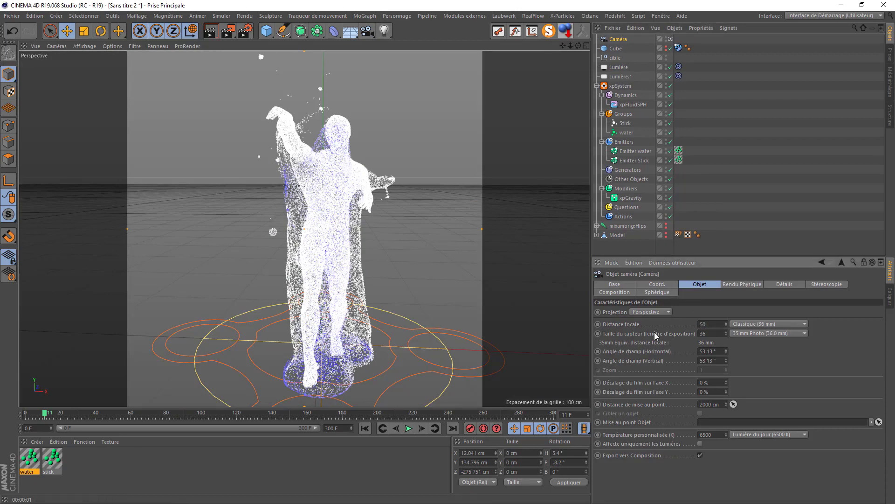
text(50)
key(Return)
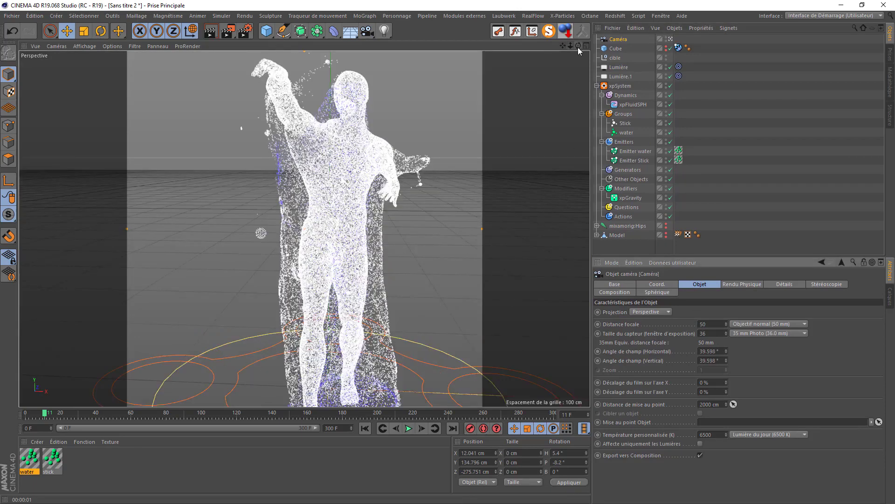
Step: Reframe the full dancer from a lower angle, set the camera's Y position to 50 cm, and move the camera slightly back
drag(579, 46, 570, 48)
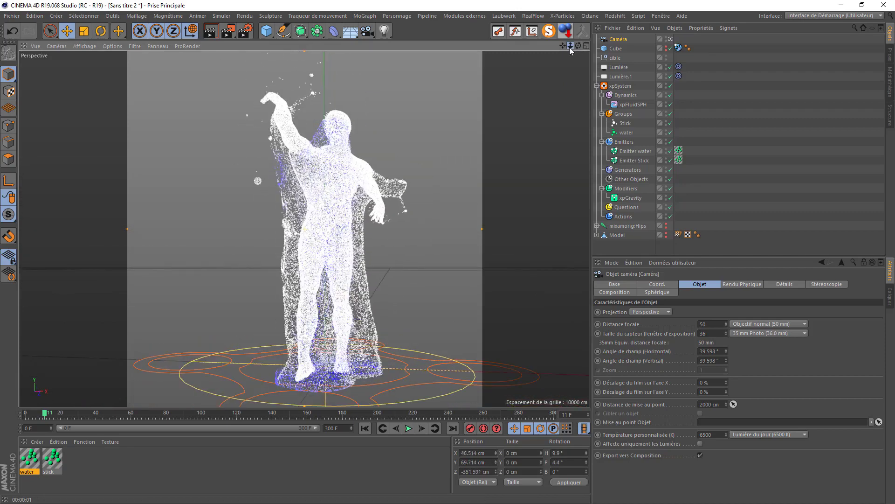
click(661, 285)
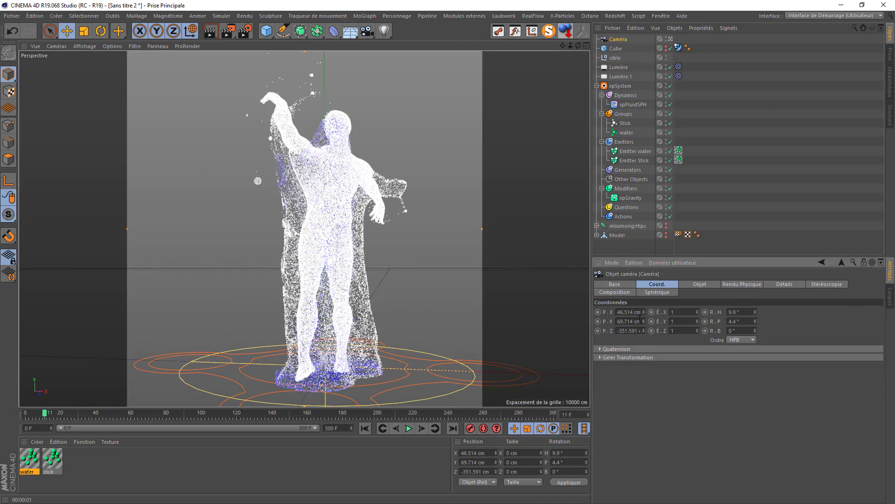
double_click(619, 321)
text(50)
key(Return)
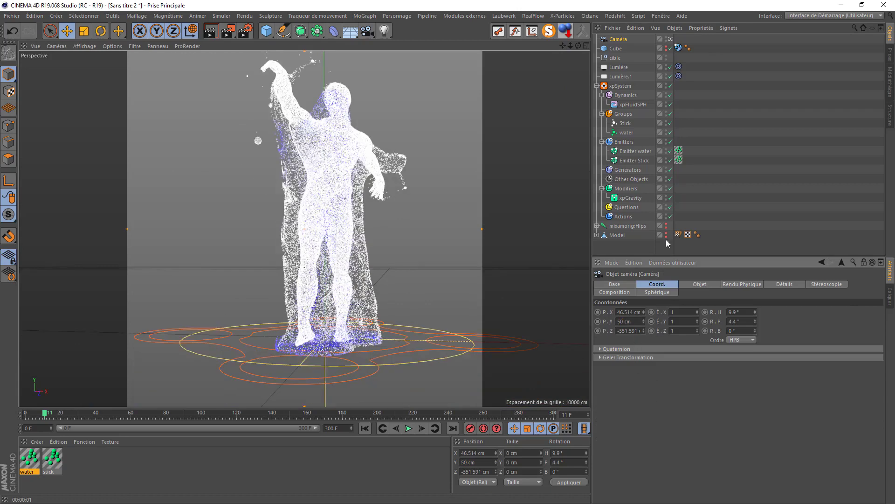
mouse_move(571, 46)
mouse_down()
mouse_move(558, 47)
mouse_move(568, 46)
mouse_up()
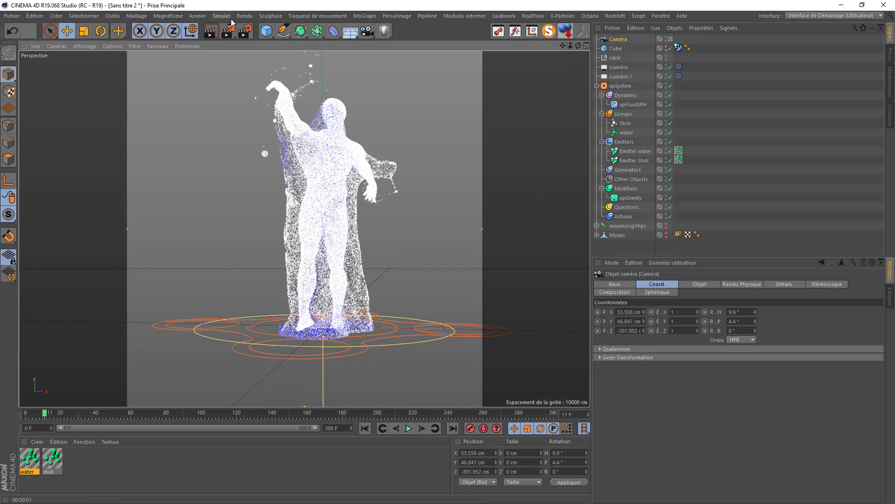
Step: Set the render output file to paticles_ in a new folder named rendu inside the Danceur folder
click(244, 31)
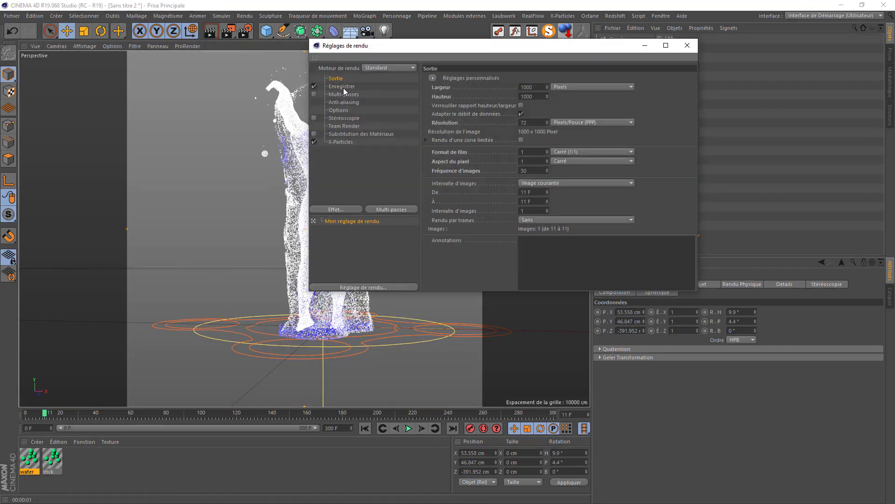
click(343, 87)
click(675, 94)
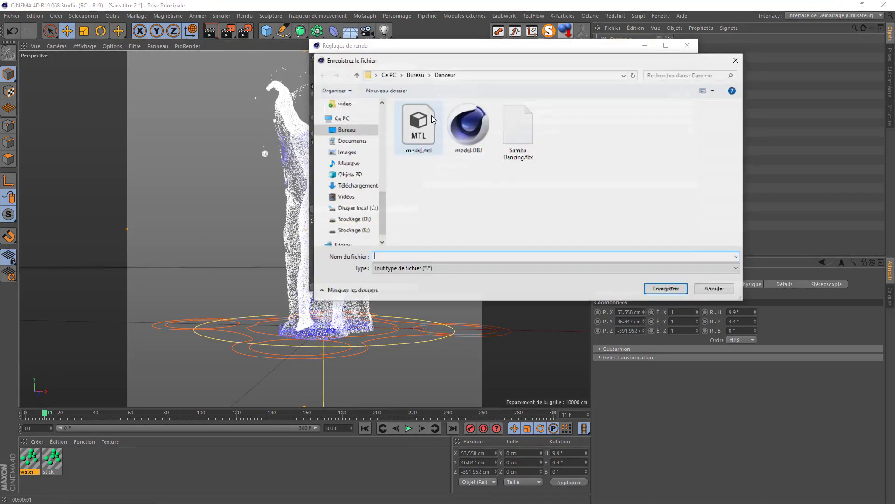
click(389, 92)
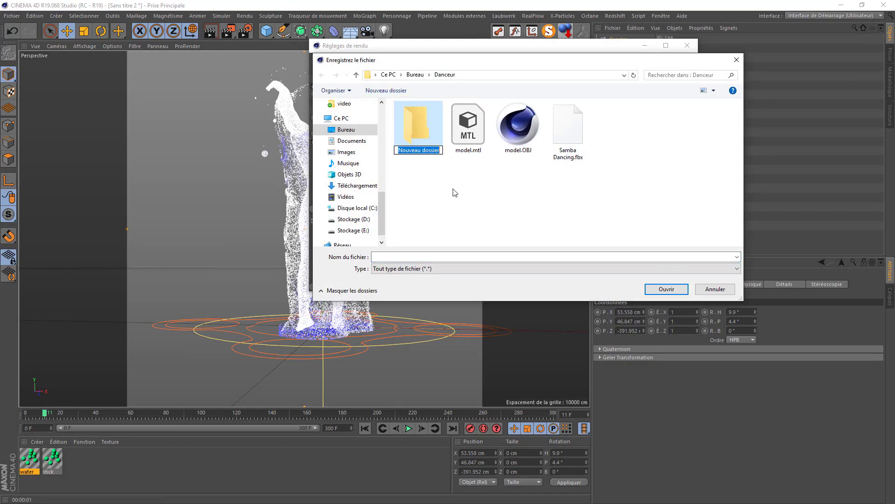
text(rendu)
key(Return)
double_click(419, 122)
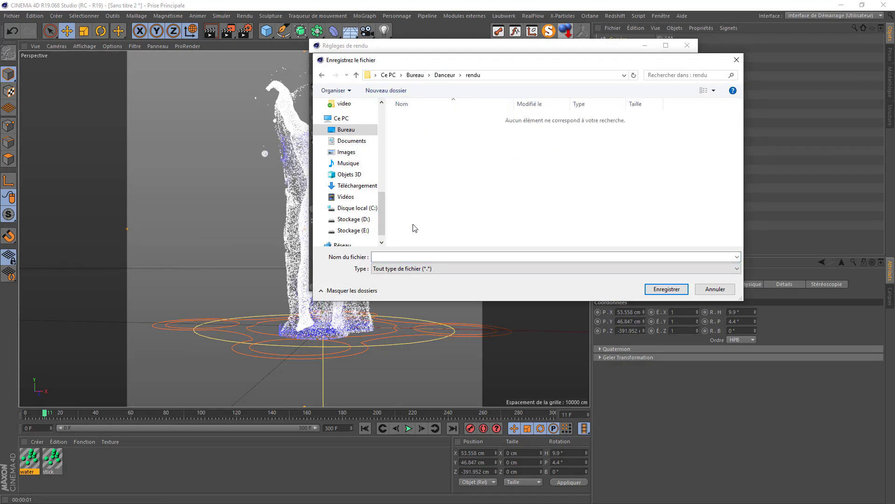
click(402, 254)
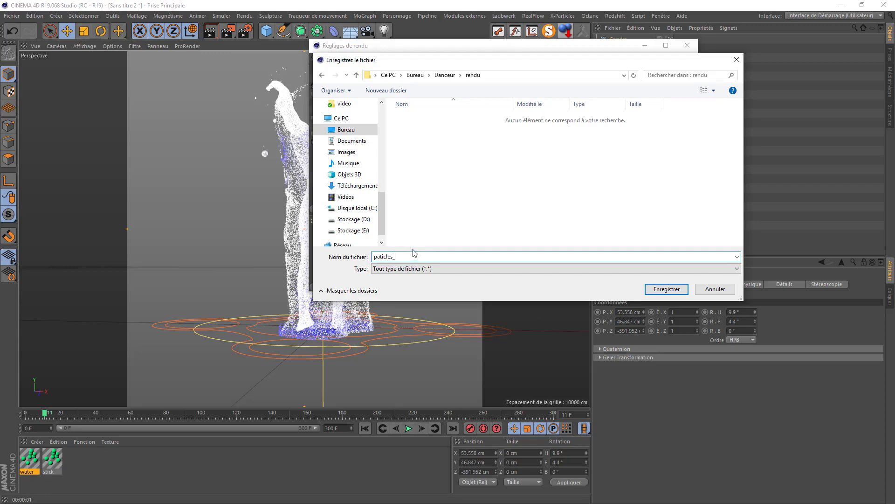
click(660, 288)
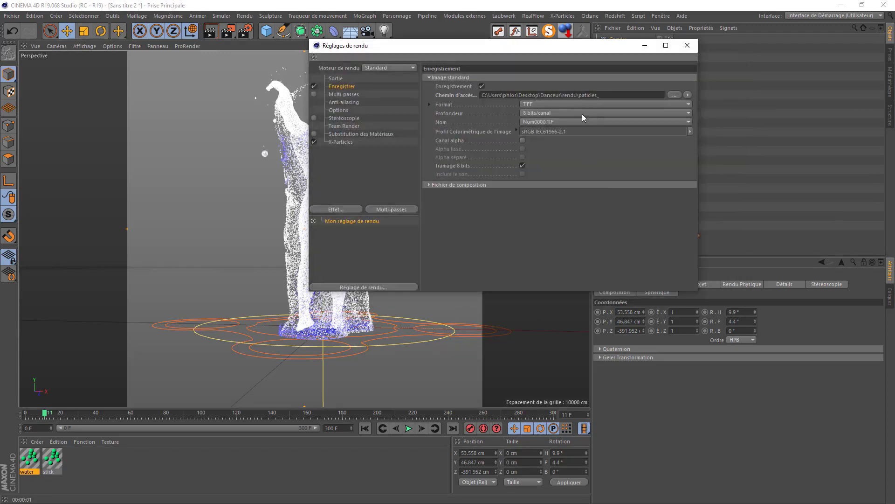
Step: Set the saved image depth to 16 bits/canal and close the render settings
click(544, 114)
click(544, 132)
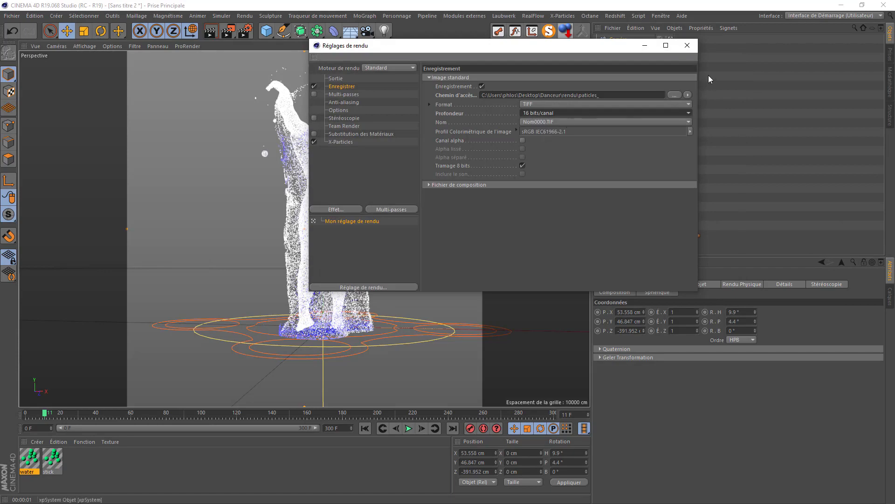
click(687, 45)
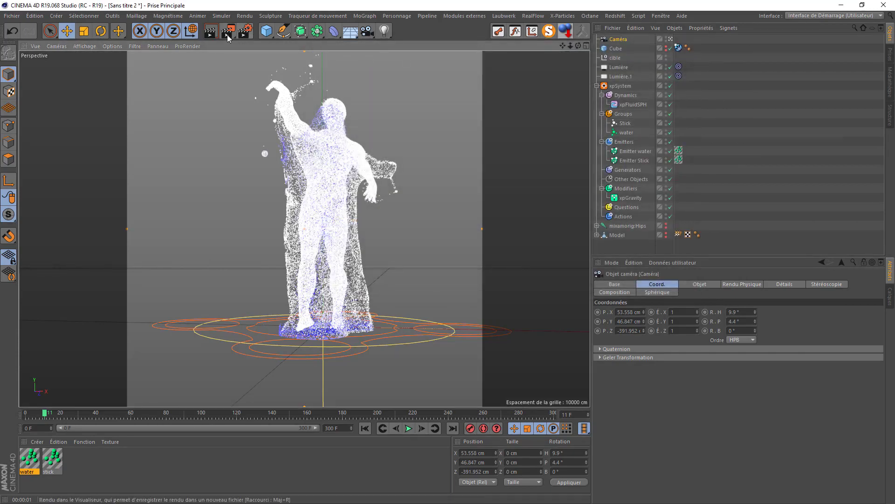
click(228, 31)
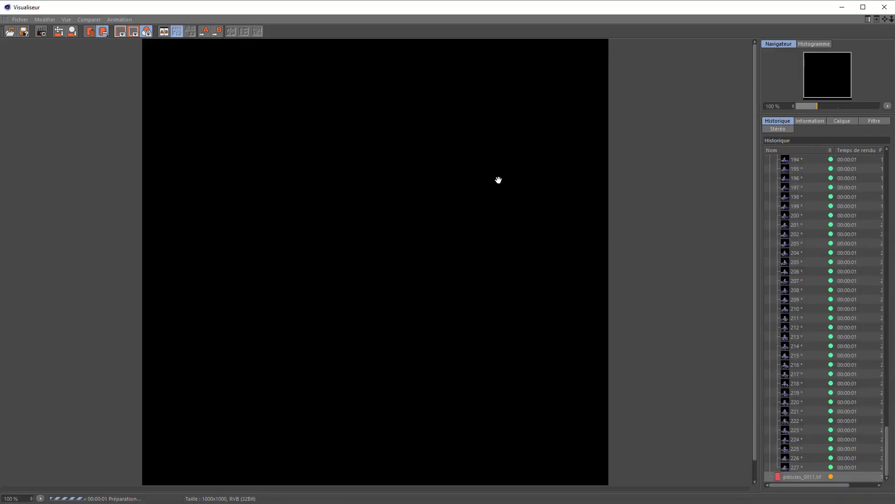
click(883, 9)
click(512, 290)
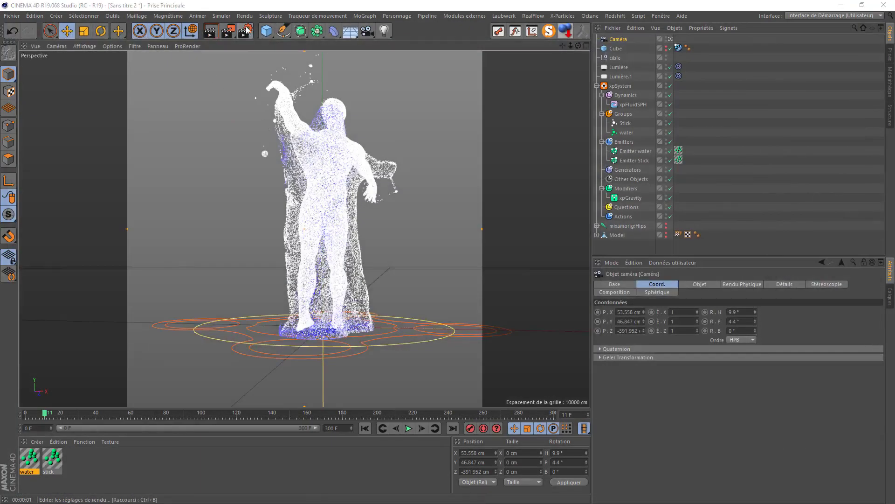
Step: Set the render frame range to Toutes les images and render the animation in the Visualiseur
key(ctrl+b)
click(334, 78)
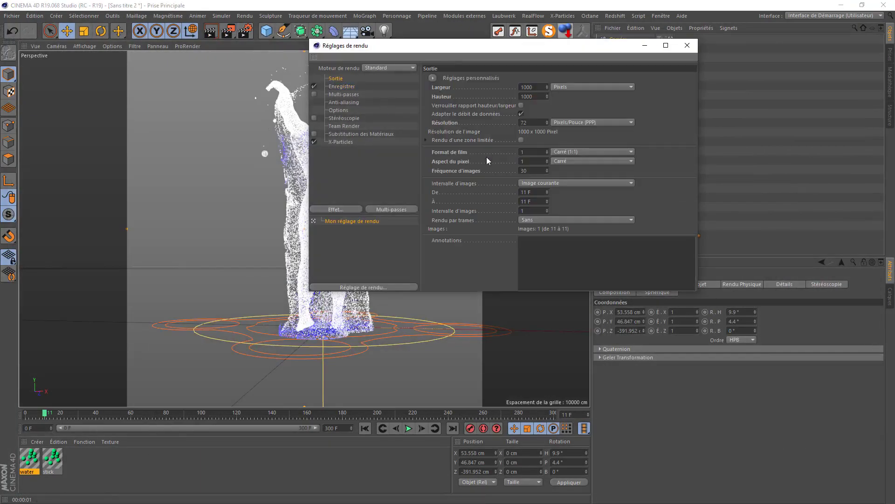
click(544, 185)
click(546, 210)
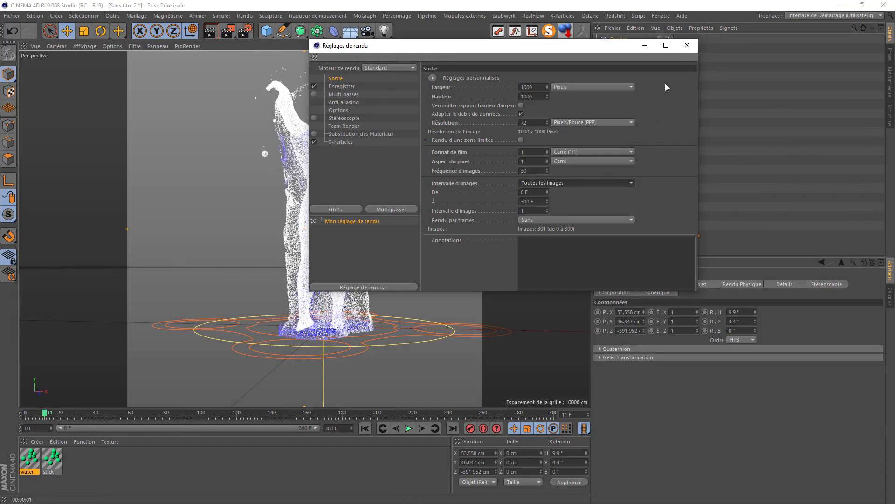
click(684, 45)
click(228, 31)
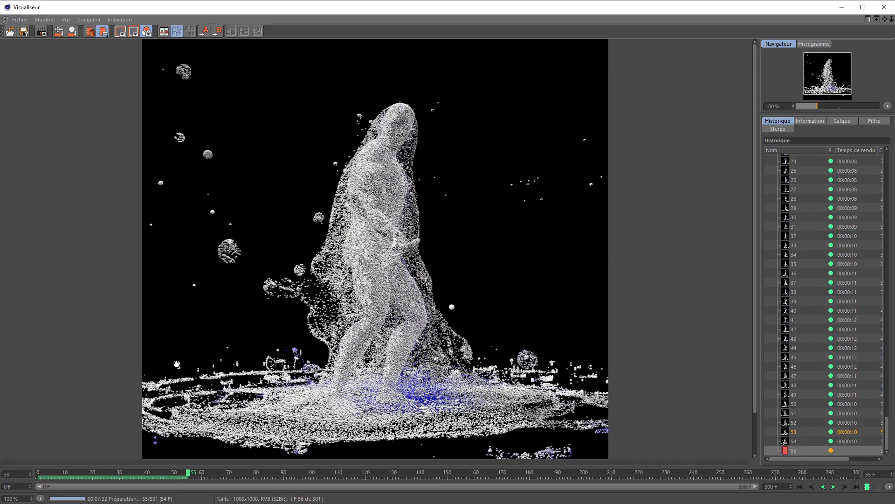
Step: View the Water Dancer reference post in the browser, and return to the Cinema 4D scene
key(alt+Tab)
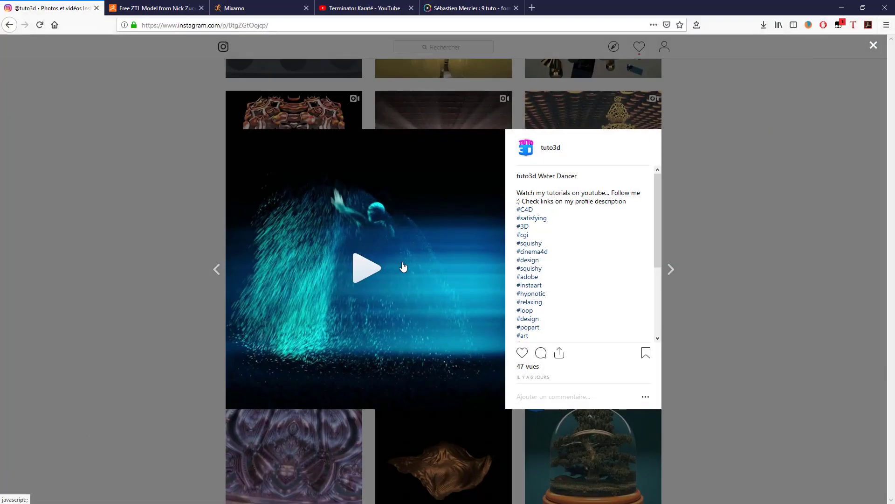
click(840, 6)
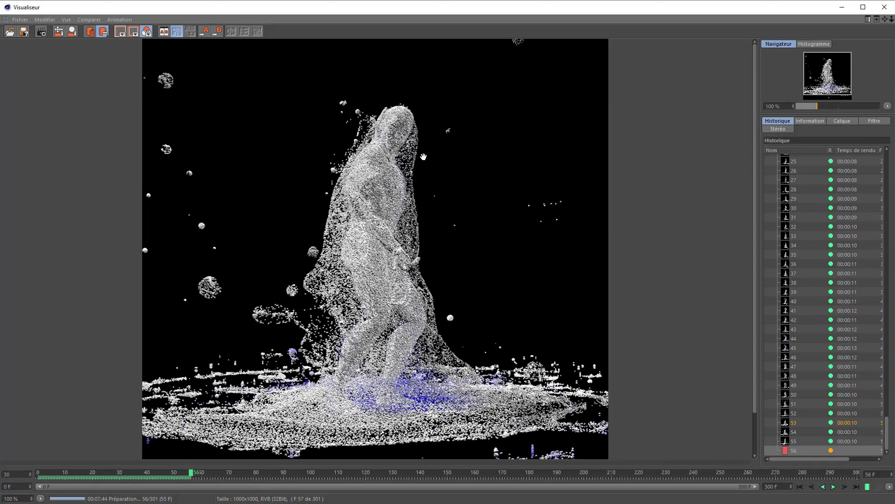
click(847, 8)
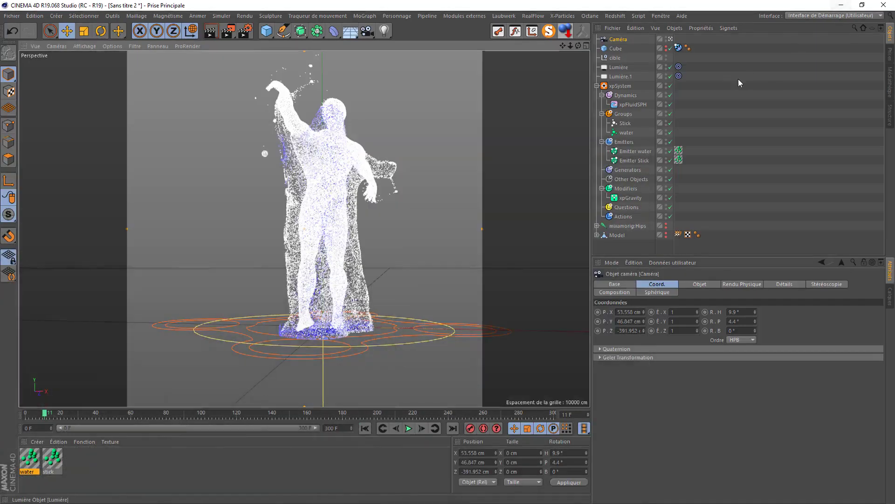
Step: Examine the Density setting in the xpFluidSPH object properties
click(632, 105)
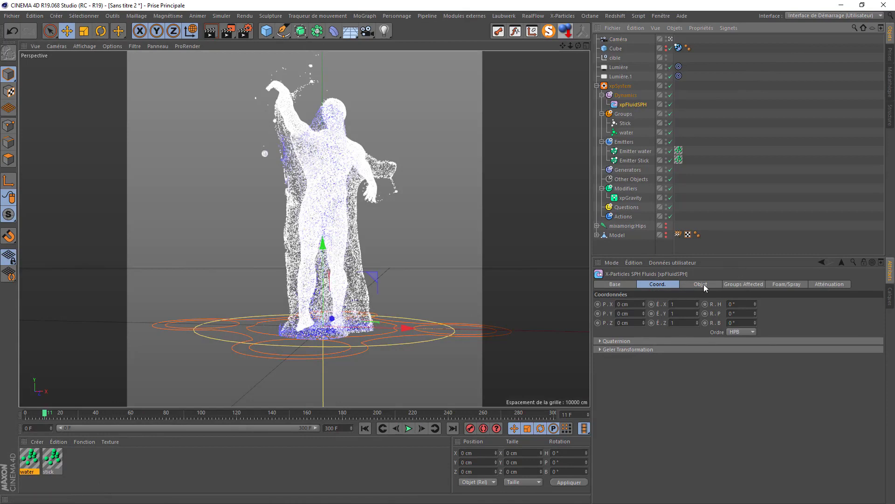
click(701, 284)
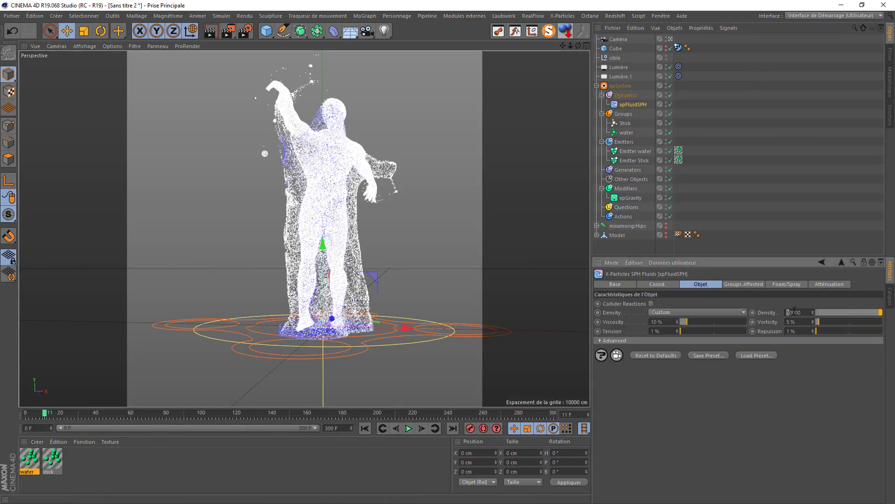
drag(793, 312, 787, 312)
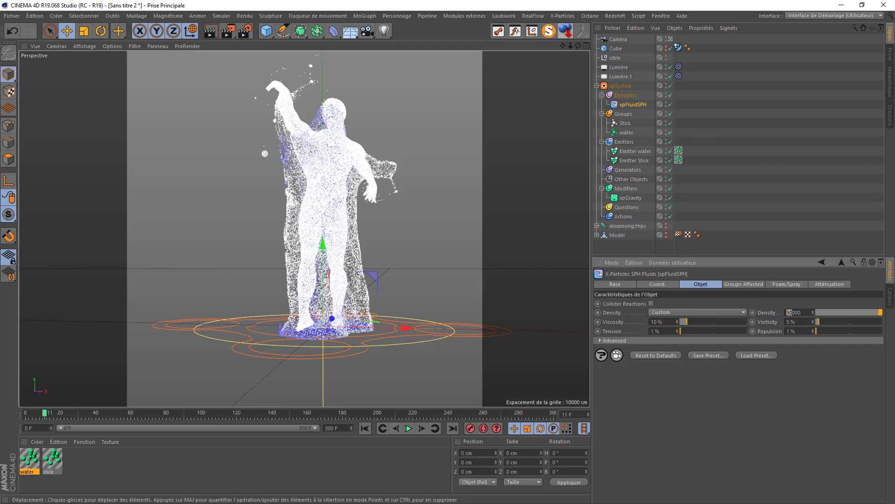
Step: Switch to After Effects, import the paticles_ TIFF sequence from the rendu folder, and create a composition from it
key(alt+Tab)
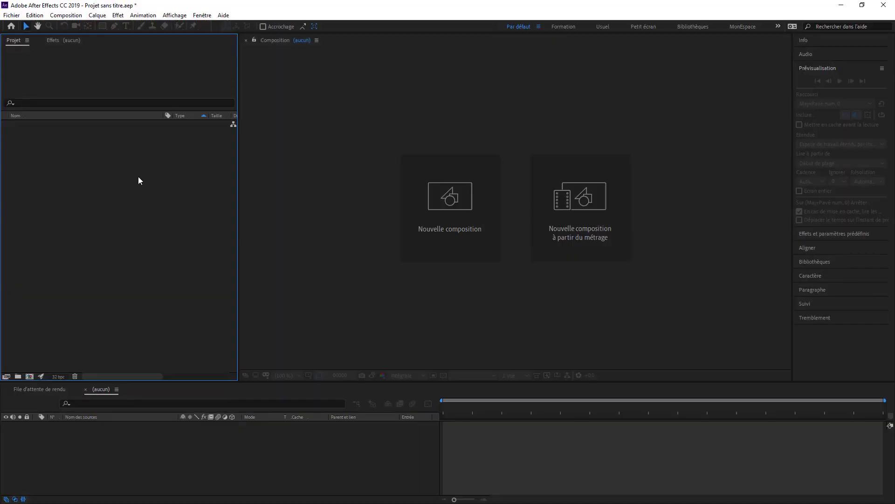
double_click(138, 178)
click(104, 90)
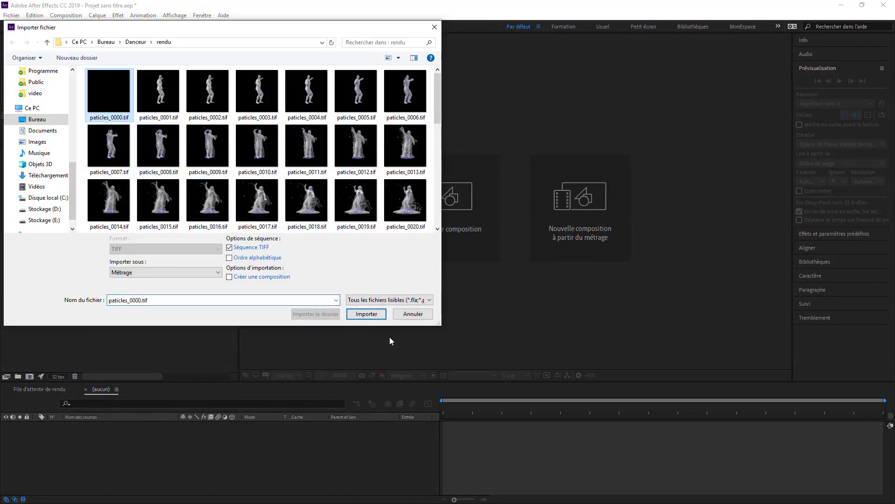
click(374, 313)
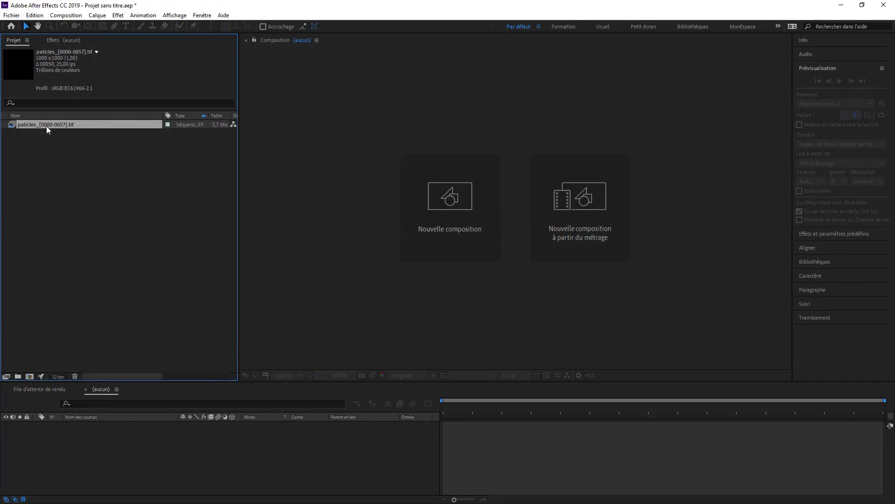
drag(48, 129, 31, 377)
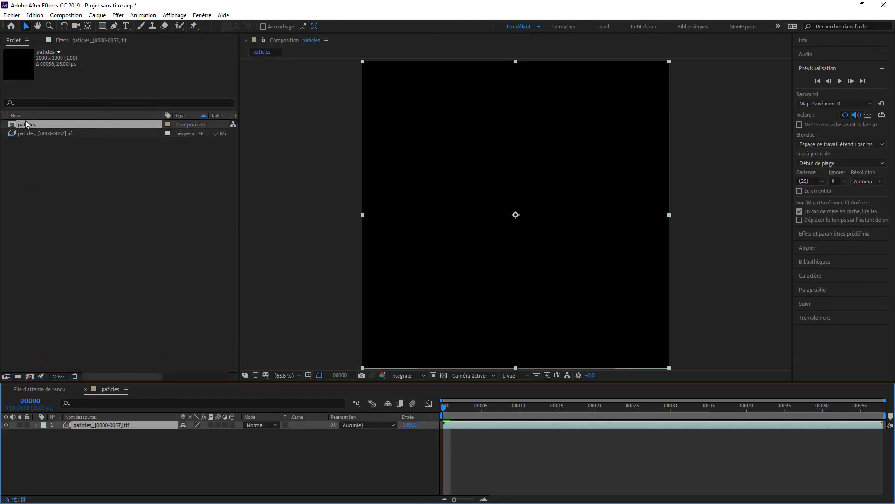
Step: Interpret the imported TIFF sequence at 30 frames per second
click(20, 134)
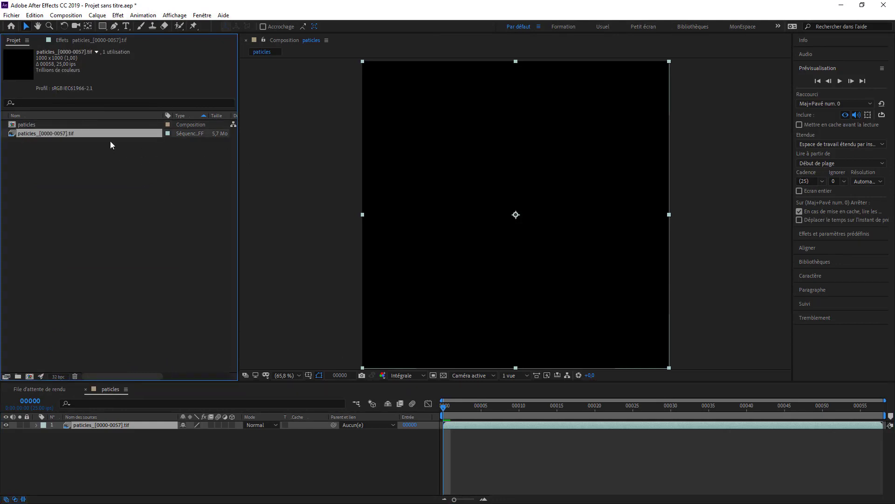
right_click(34, 134)
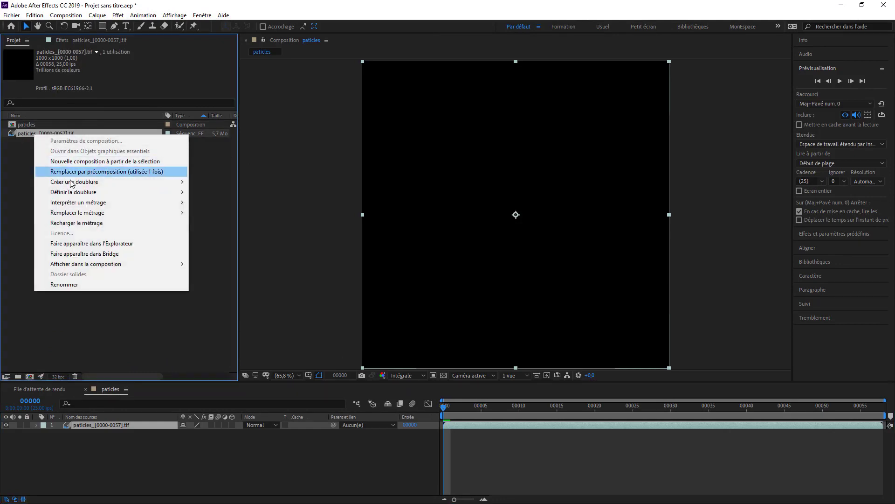
mouse_move(73, 206)
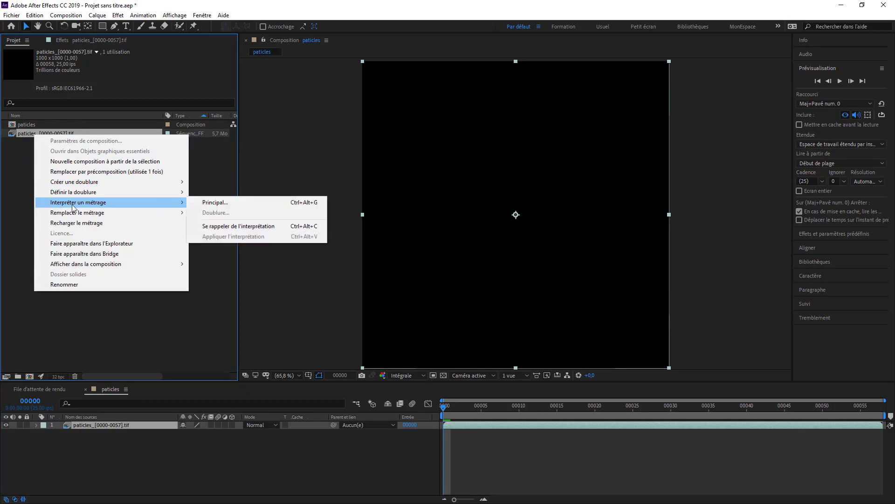
click(245, 205)
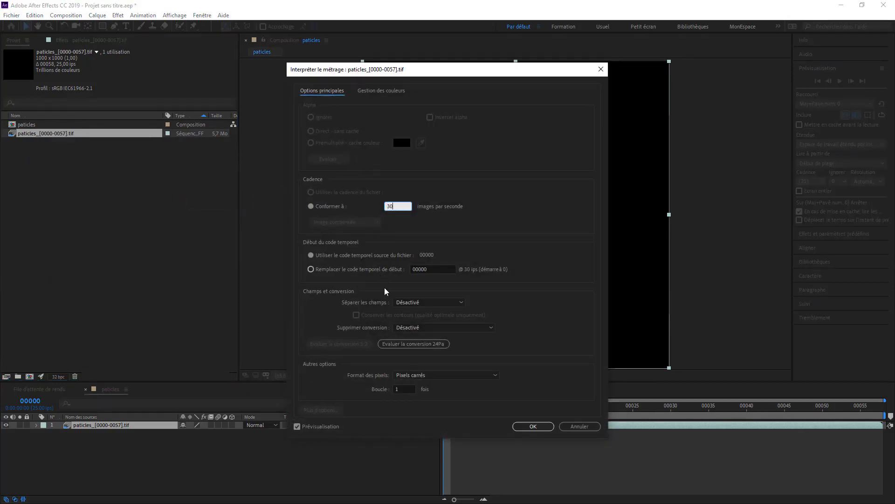
key(Return)
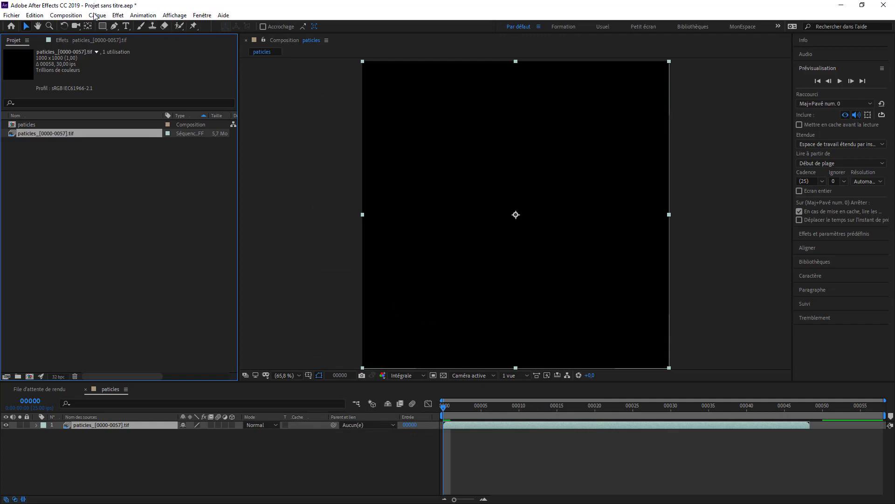
Step: Set the paticles composition's frame rate to 30 frames per second in its composition settings
click(65, 15)
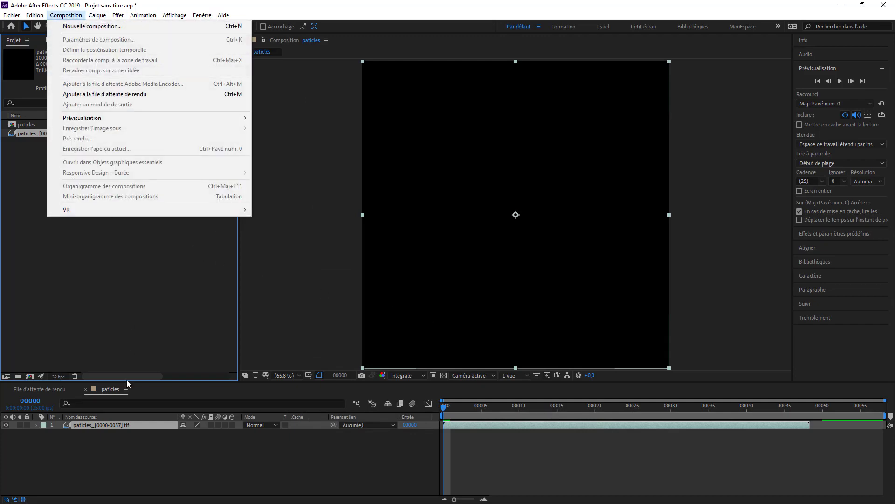
click(117, 453)
click(67, 15)
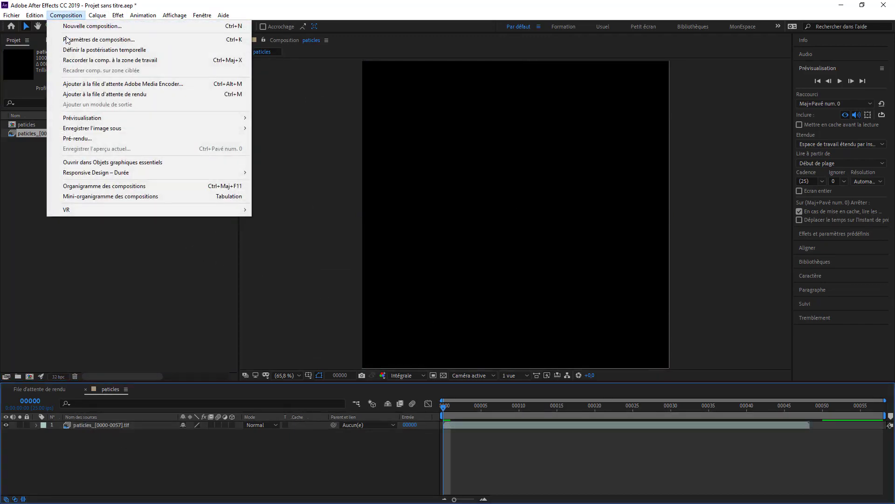
click(68, 39)
click(392, 244)
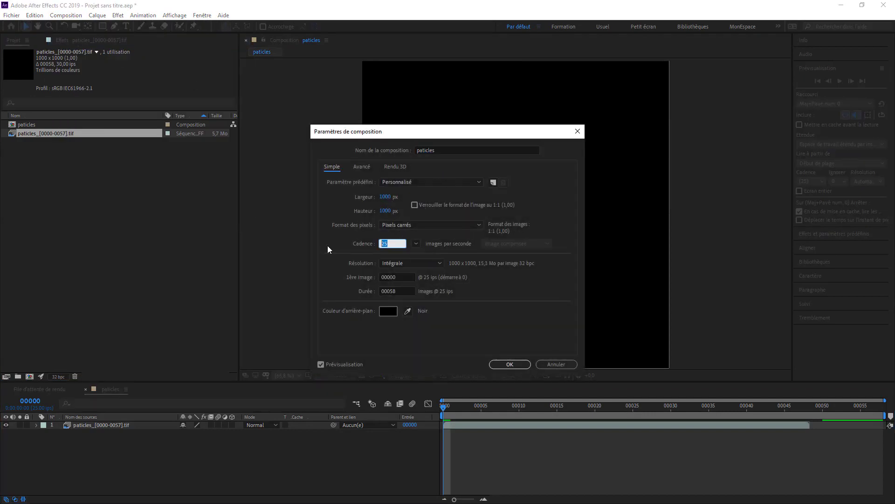
text(30)
key(Return)
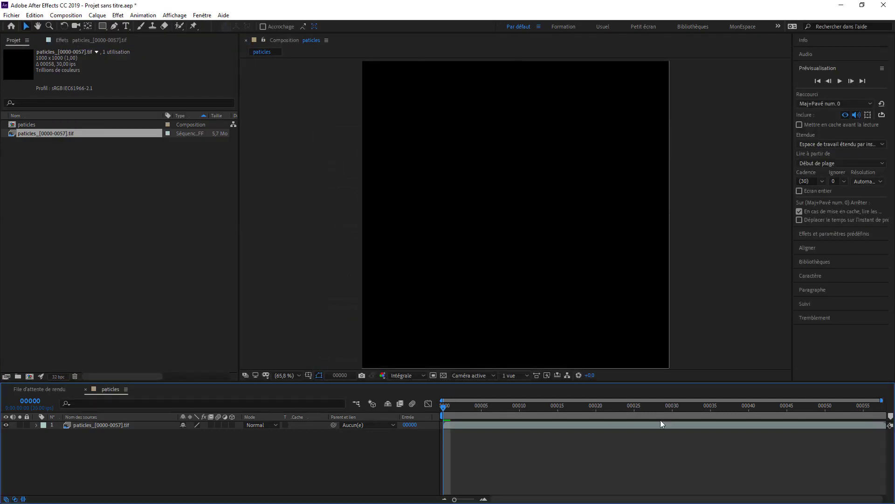
Step: Scrub through the paticles composition to its last frame and preview the animation
drag(445, 405, 889, 405)
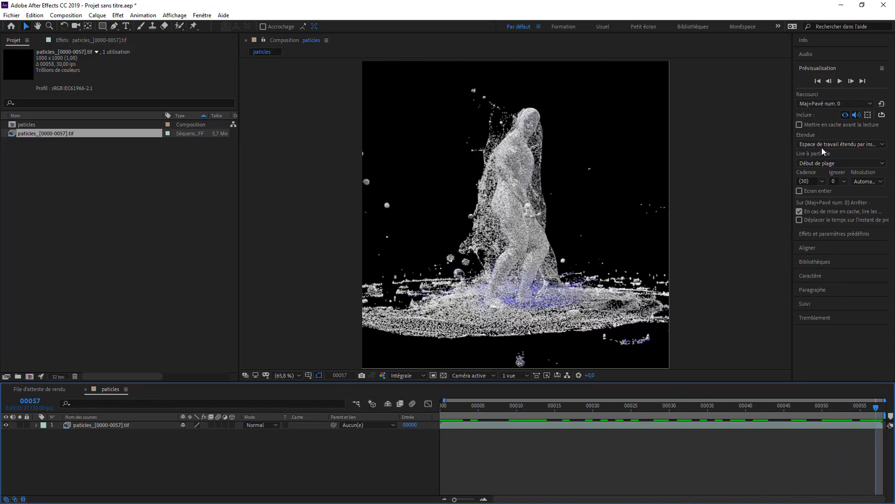
click(840, 81)
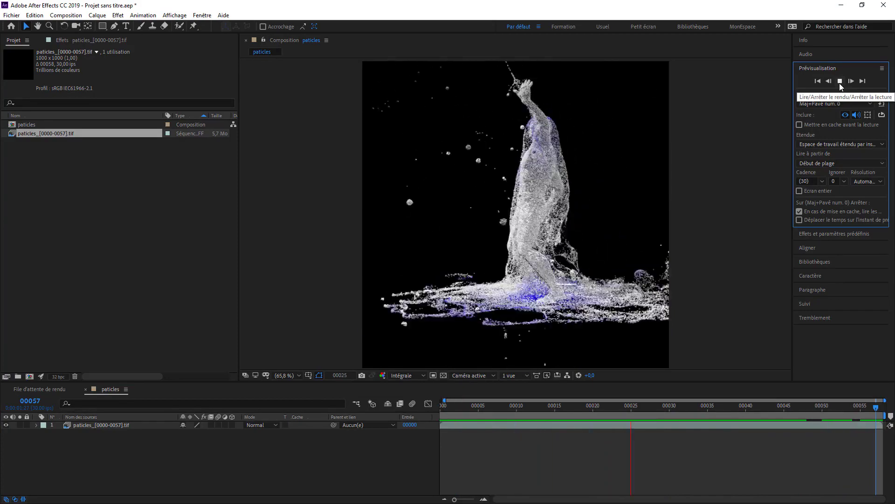
click(839, 82)
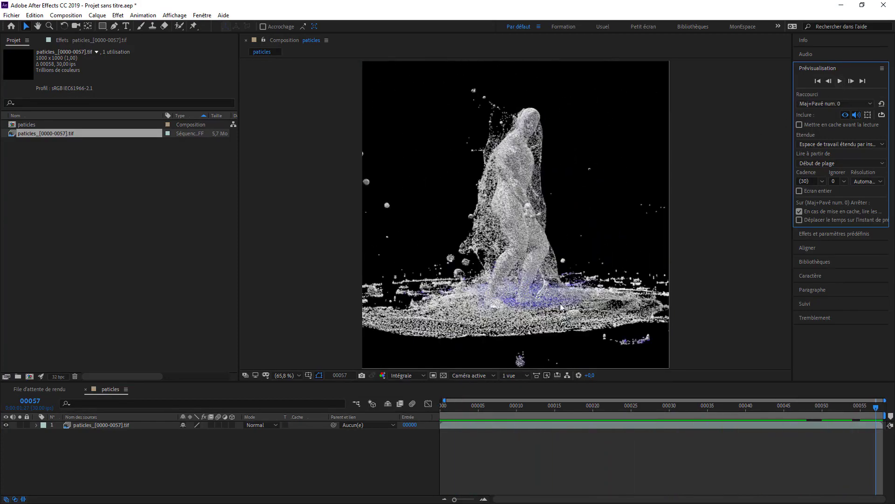
Step: Find the Lueur diffuse effect and apply it to the paticles_ TIFF sequence layer
click(818, 235)
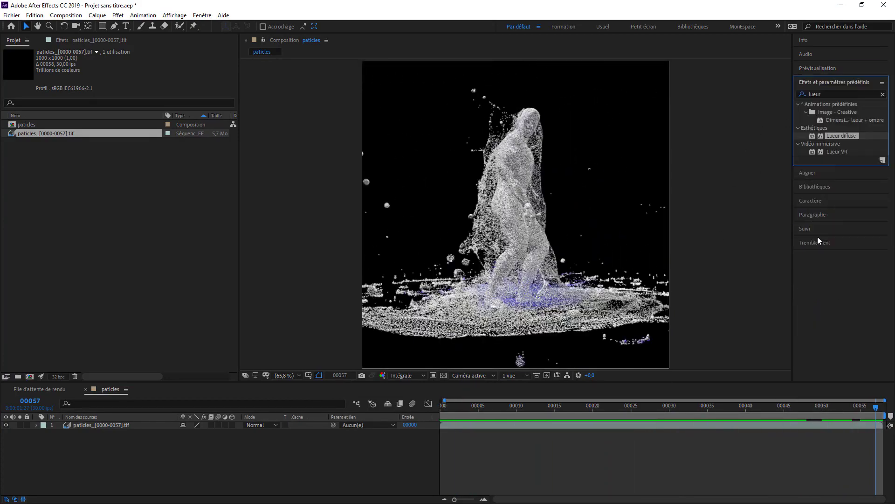
click(836, 94)
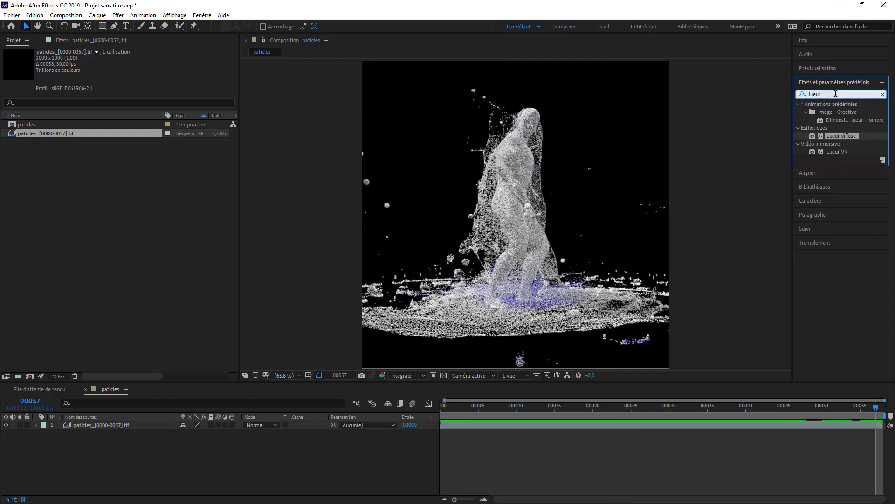
key(Return)
drag(840, 137, 116, 429)
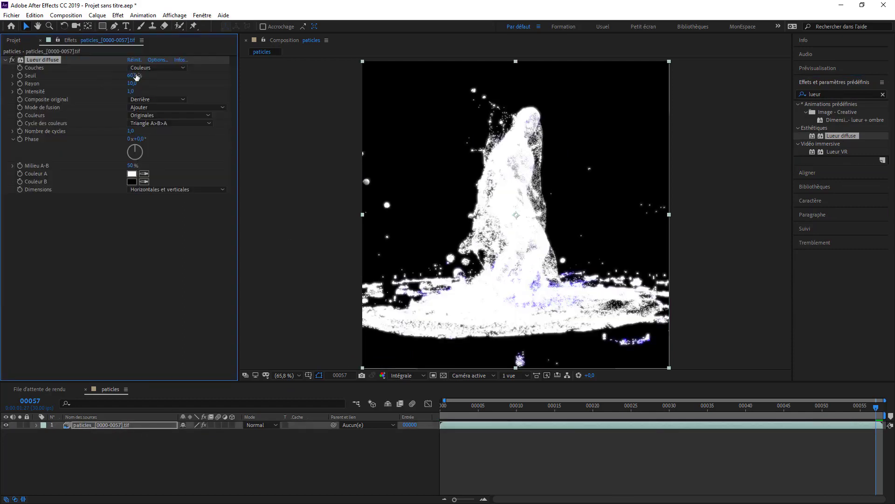
Step: Set the Lueur diffuse effect's Rayon to 157 and Seuil to 77 %, and preview the composition
drag(130, 86, 199, 85)
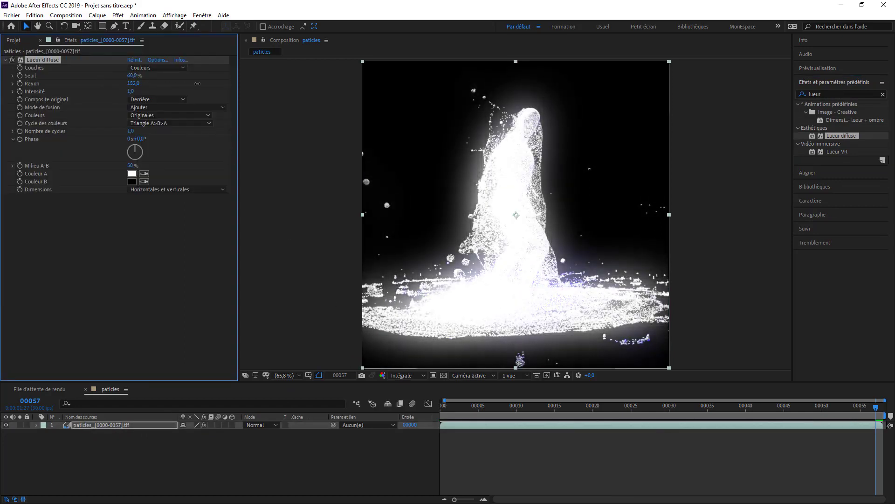
drag(131, 75, 155, 75)
drag(161, 74, 154, 75)
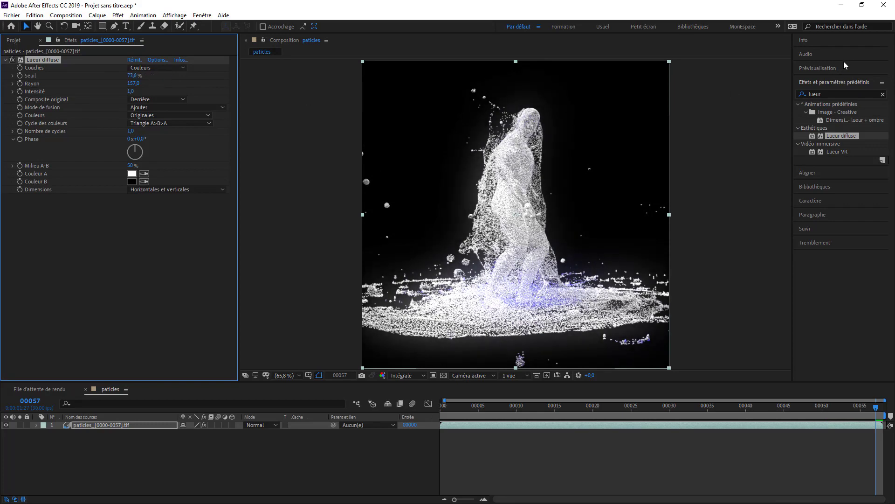
click(826, 68)
click(840, 81)
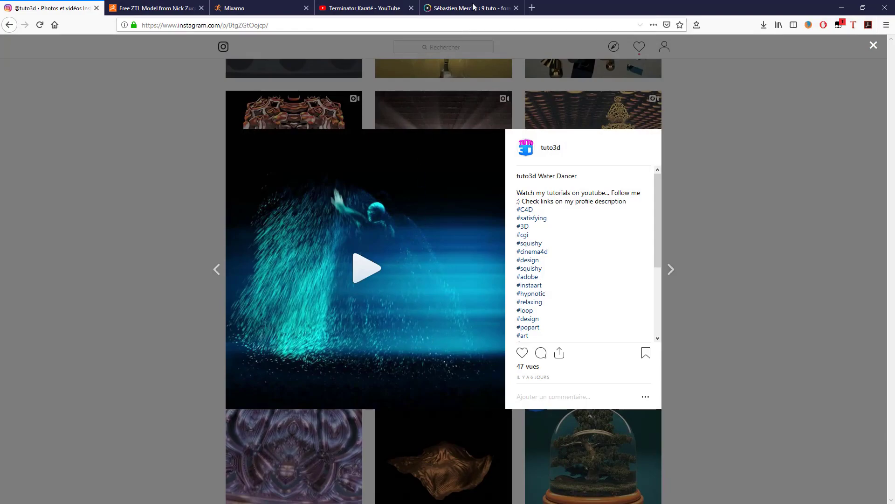
Step: Switch to the Tuto.com page in the browser and look through the trainer's courses and the site's most popular tutorials
click(474, 6)
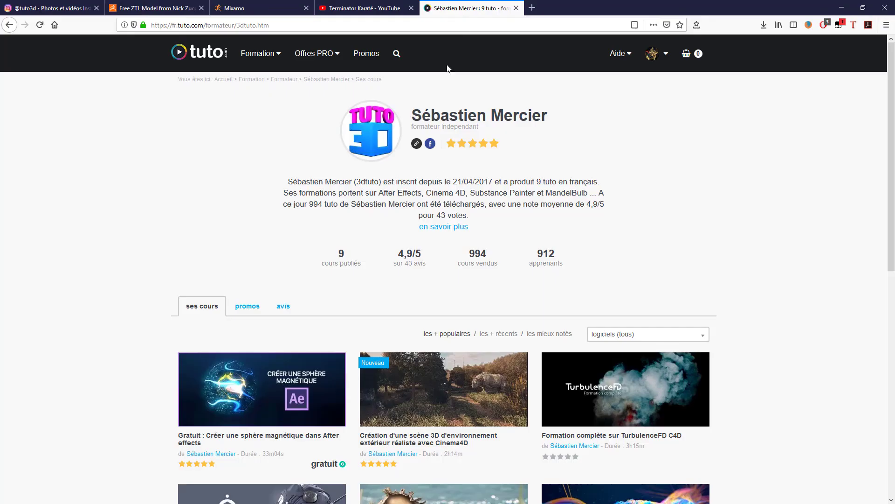
scroll(437, 318, down, 4)
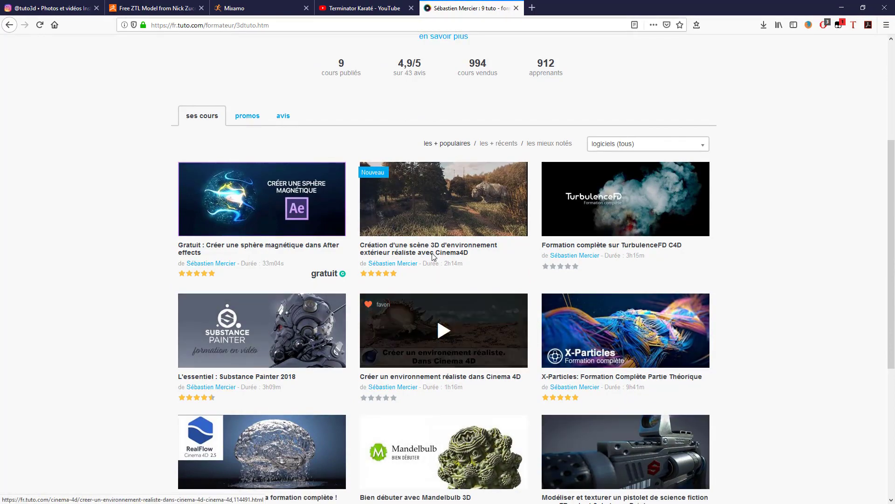
scroll(362, 331, up, 4)
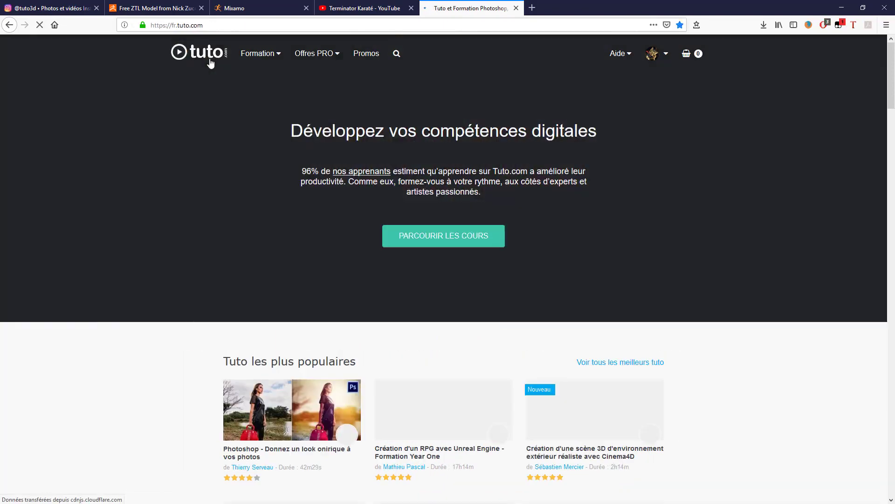
scroll(410, 262, down, 2)
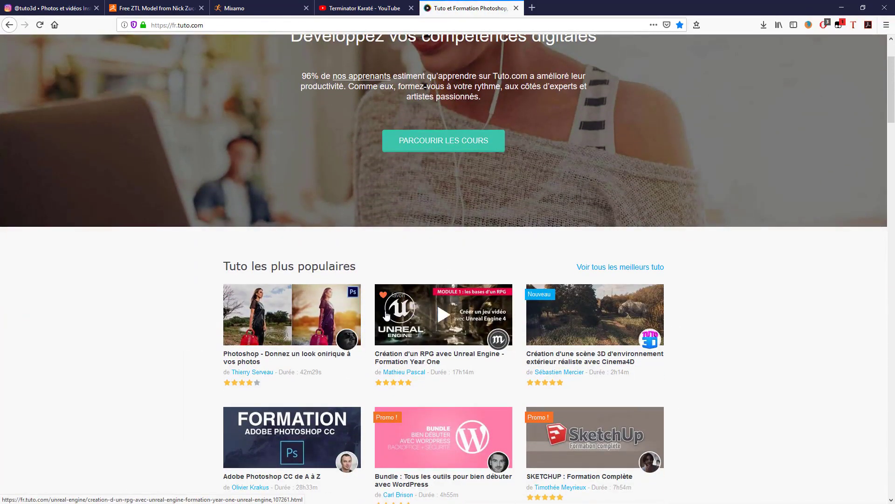
scroll(515, 294, down, 1)
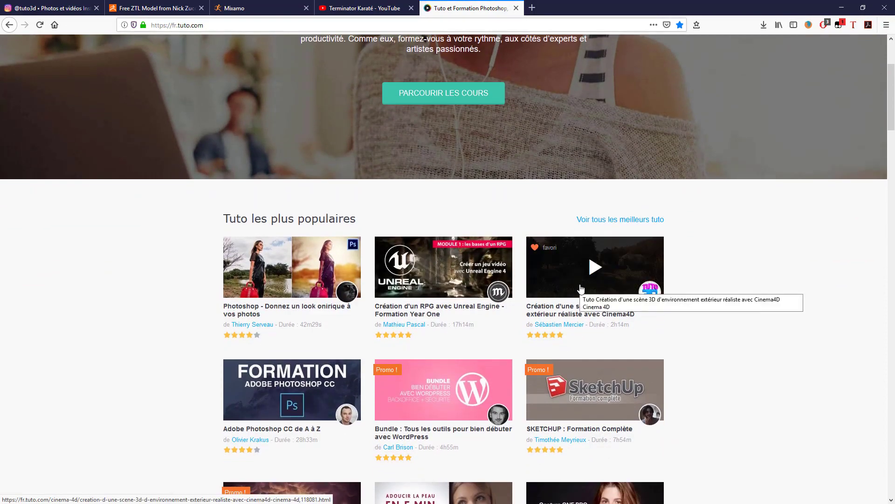
scroll(581, 289, down, 3)
scroll(480, 316, up, 3)
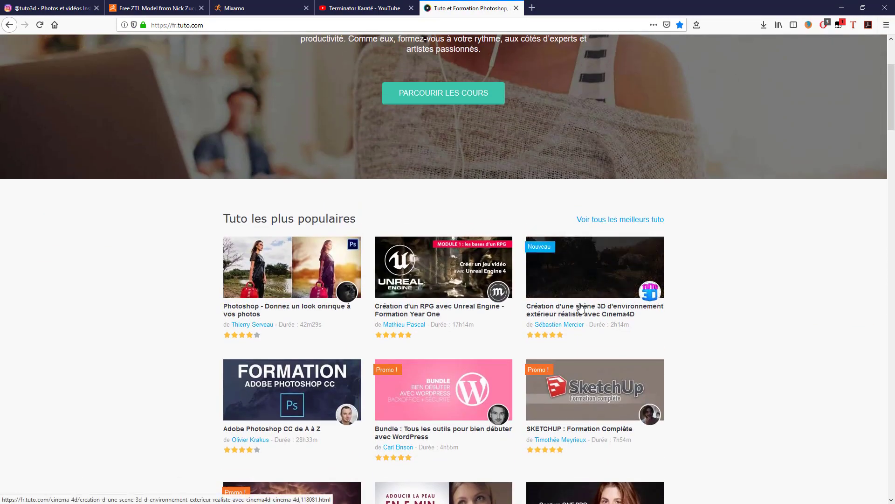
Step: Open the Tuto.com course on creating a realistic 3D exterior environment with Cinema4D, play its trailer and review its contents
click(592, 269)
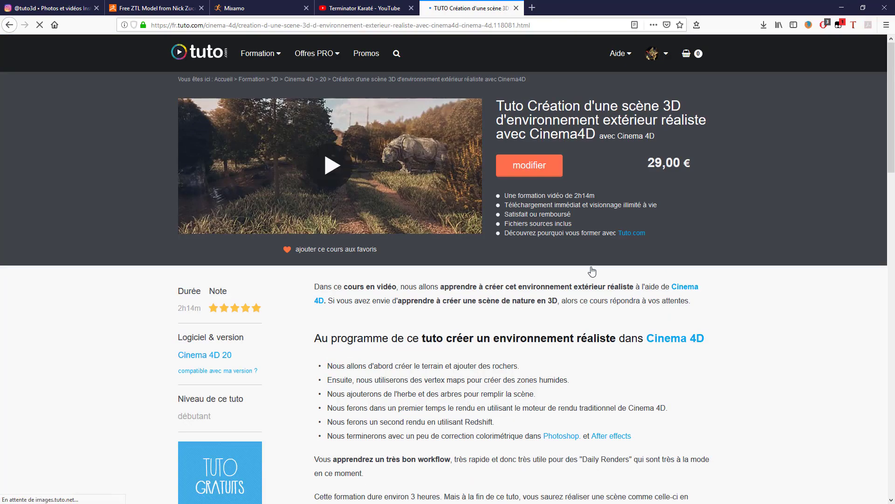
click(336, 171)
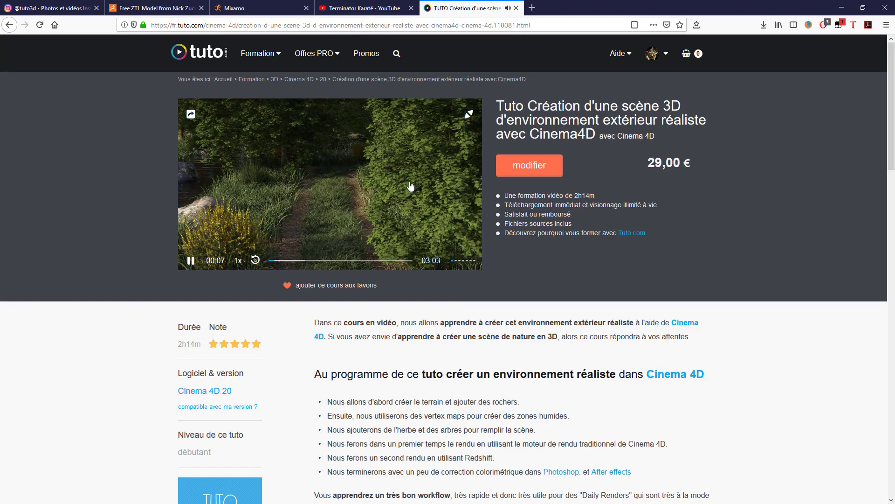
scroll(468, 267, down, 6)
scroll(452, 297, up, 2)
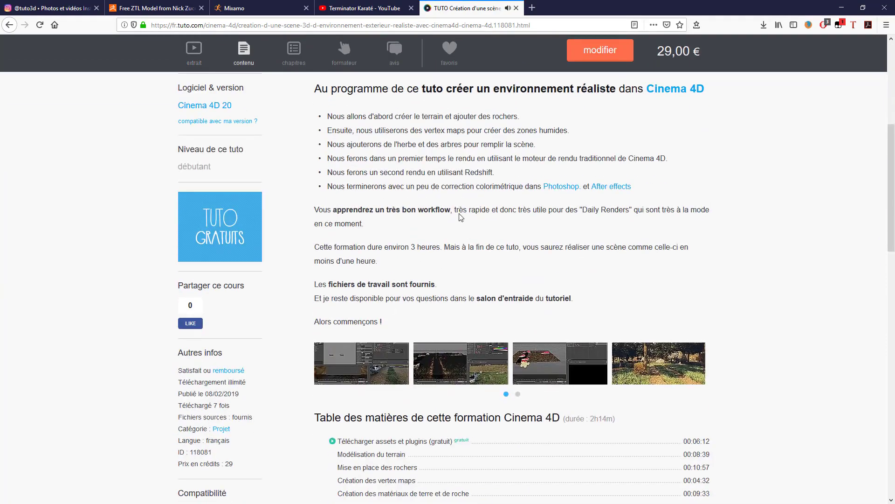
scroll(411, 245, up, 1)
Step: Switch to YouTube and open the account's own TUTO 3D channel
click(372, 9)
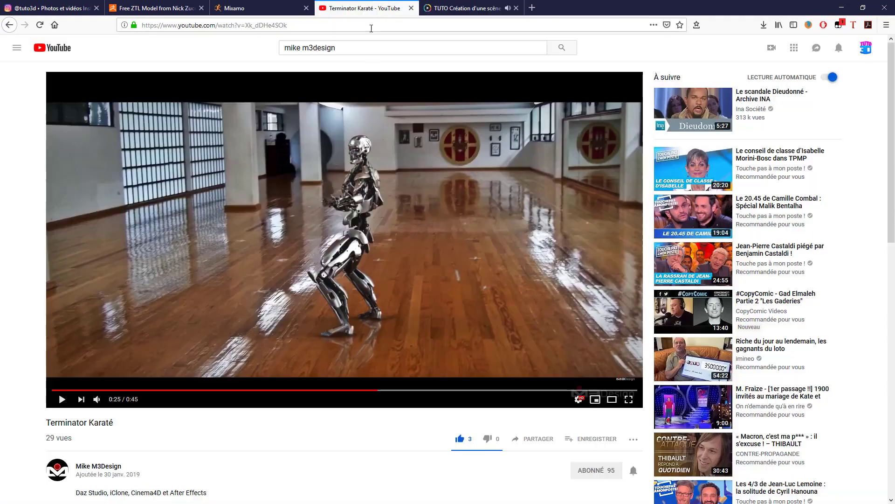
click(870, 48)
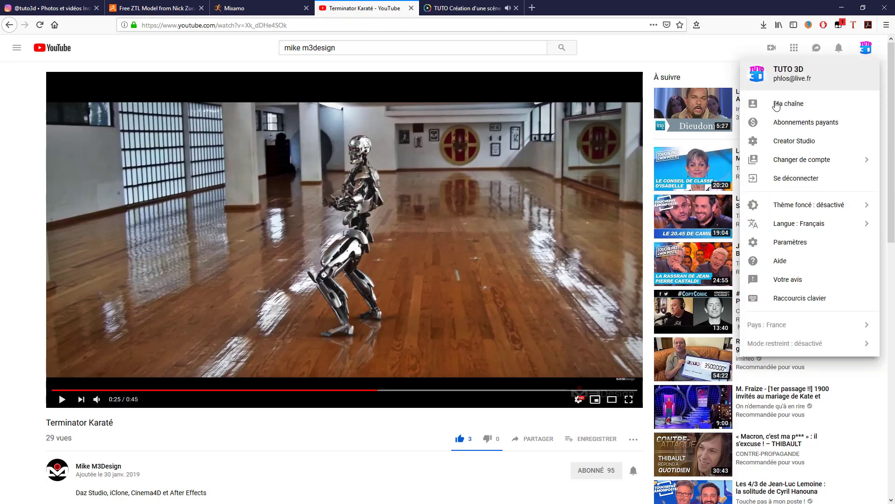
click(746, 102)
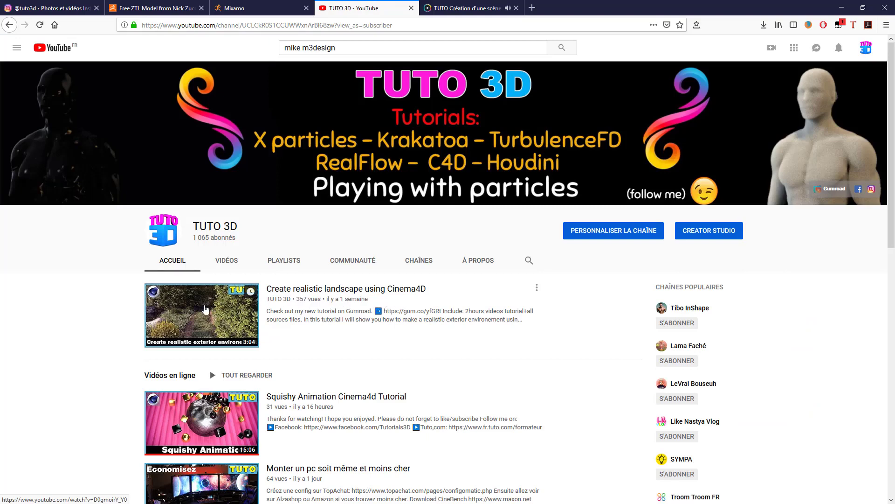
Step: Open the Squishy Animation Cinema4d Tutorial video and expand its description to read the links
click(302, 397)
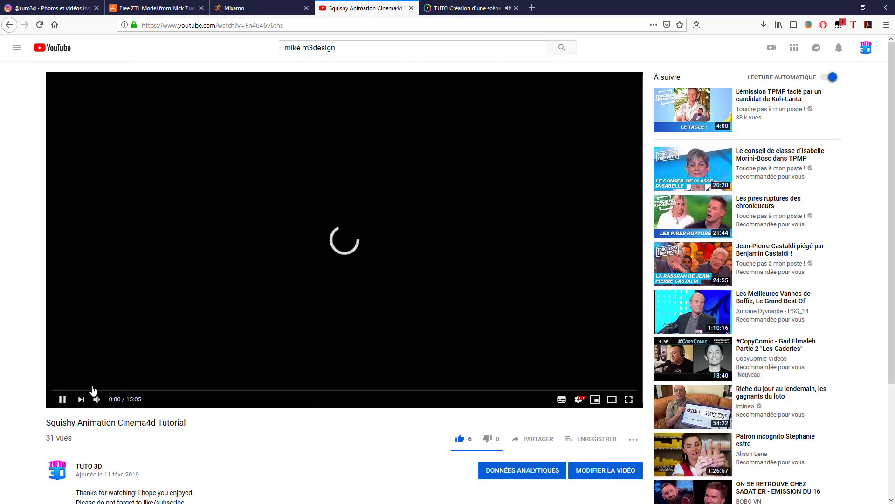
scroll(220, 437, down, 3)
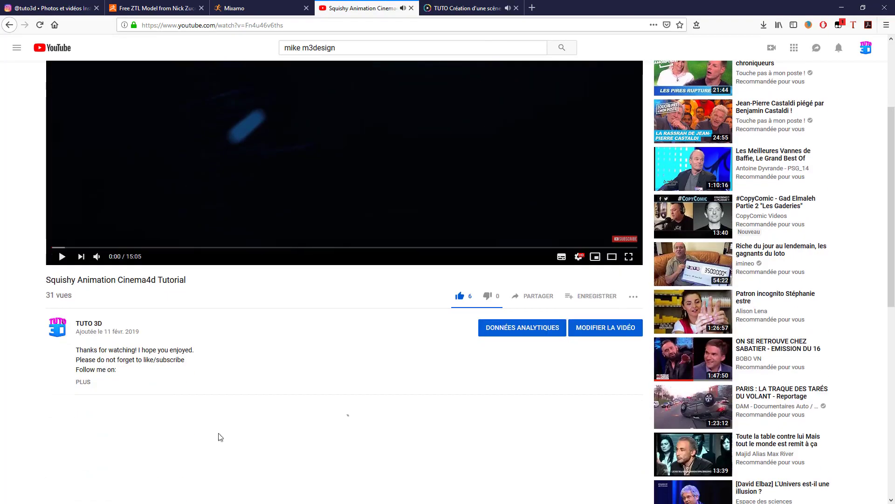
click(84, 382)
scroll(87, 390, down, 2)
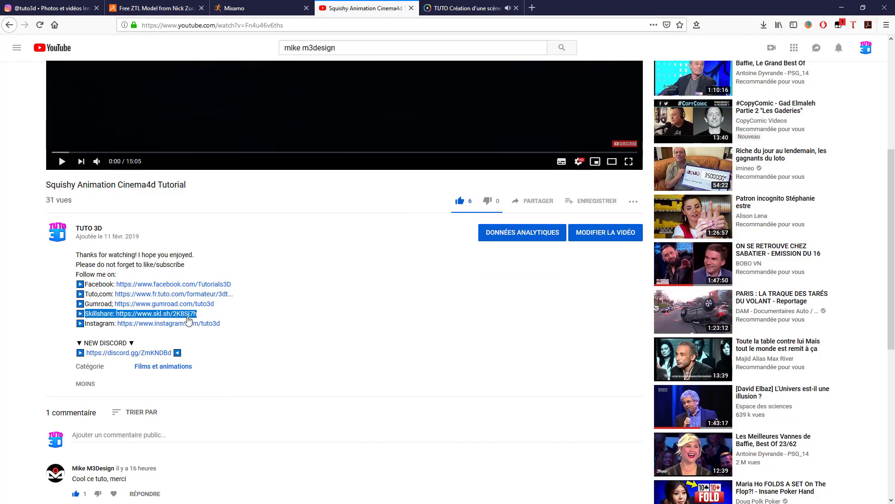
Step: Follow the description's Skillshare link, accept a security exception for the site, and pause the class video
click(143, 317)
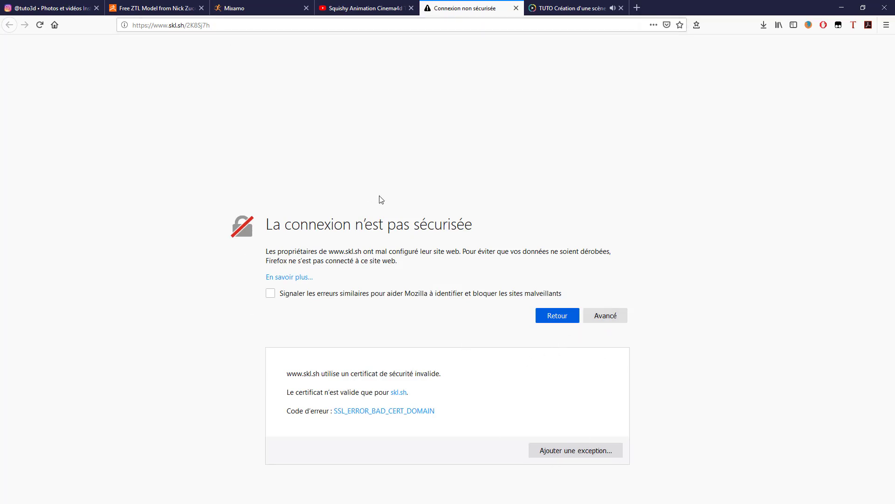
click(589, 454)
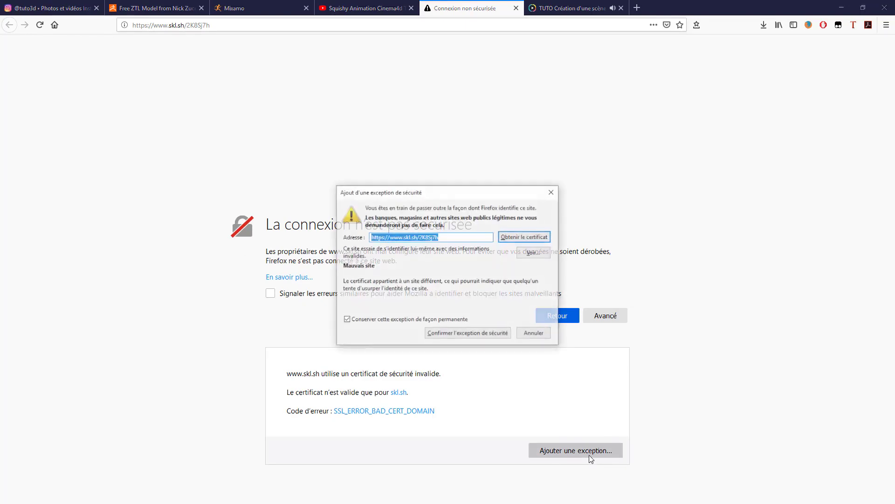
click(456, 333)
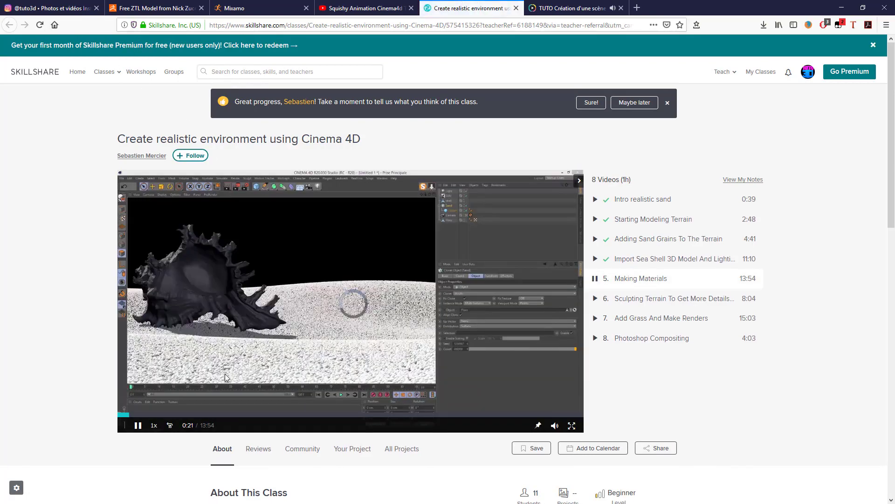
click(212, 317)
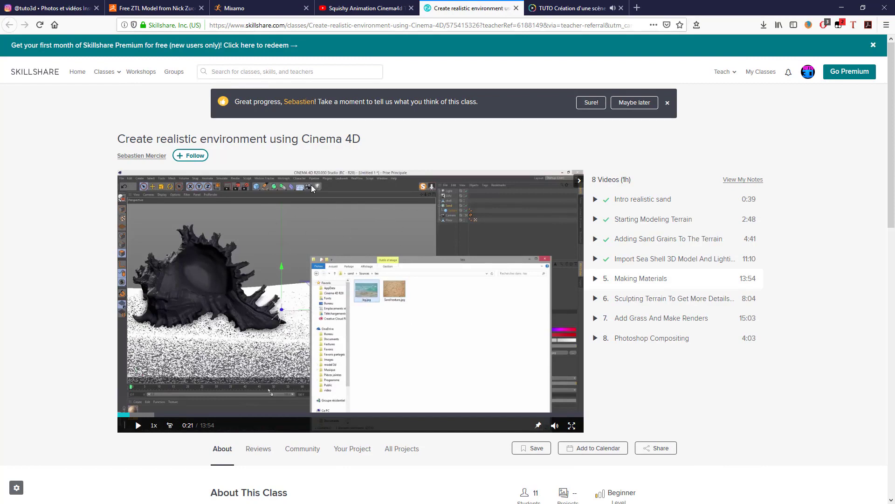
Step: Search Skillshare for classes on the Cinema 4D skill
click(230, 72)
text(cin)
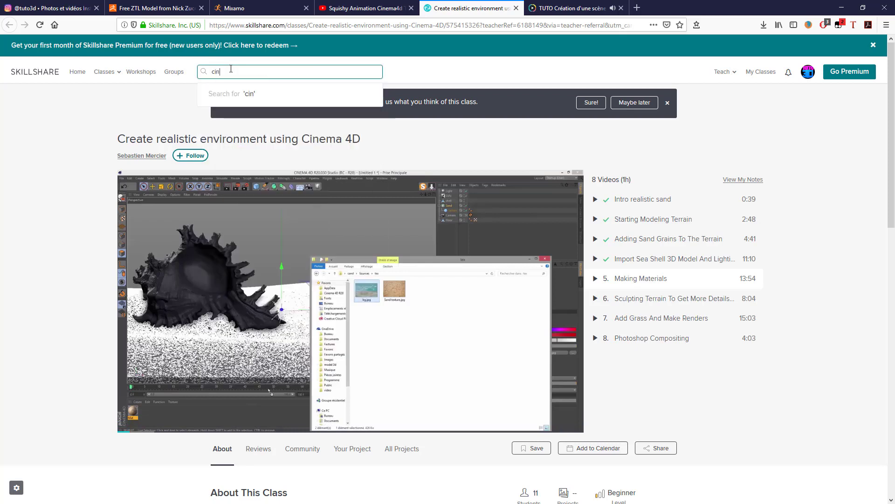
text(em)
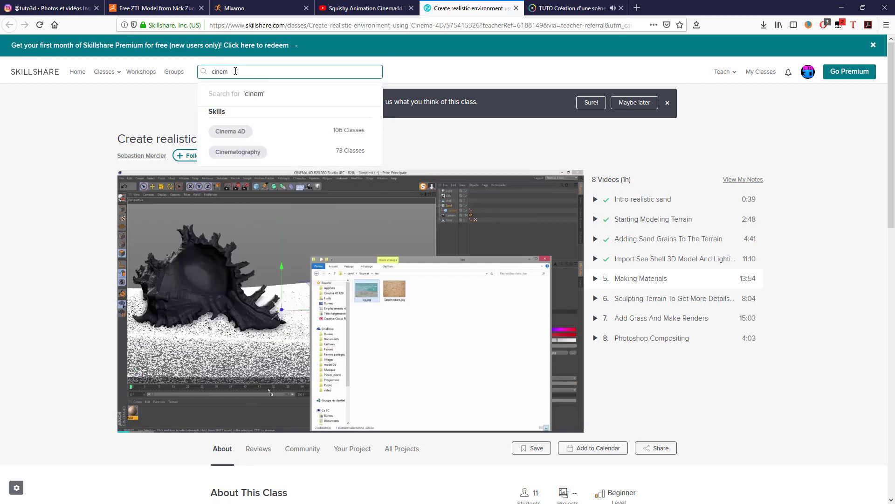
text(a)
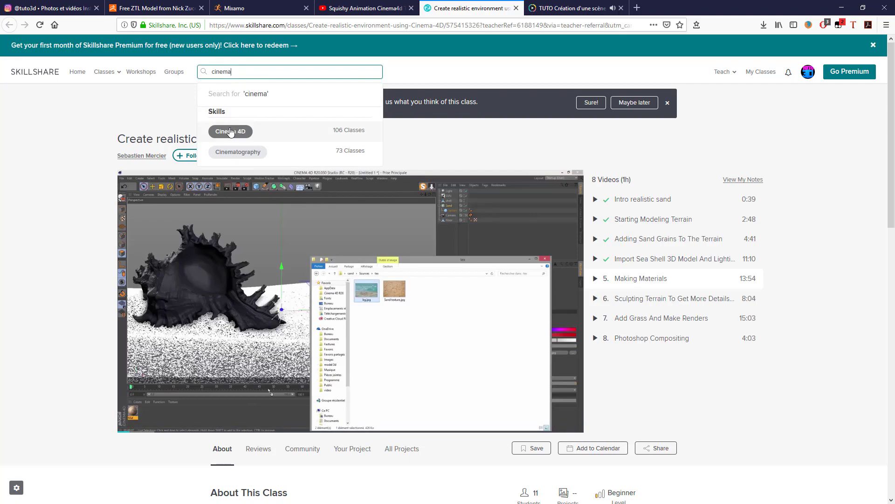
click(230, 132)
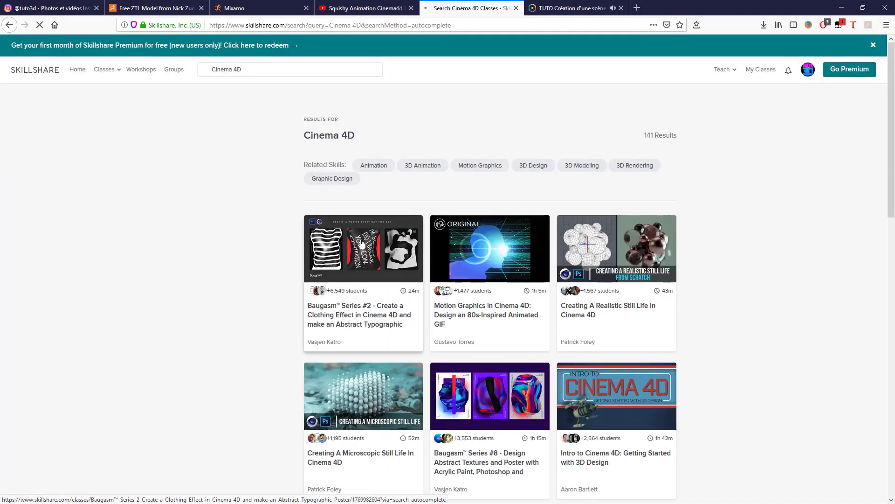
Step: Browse the Cinema 4D class results on Skillshare, examining the range of topics on offer
scroll(557, 264, down, 5)
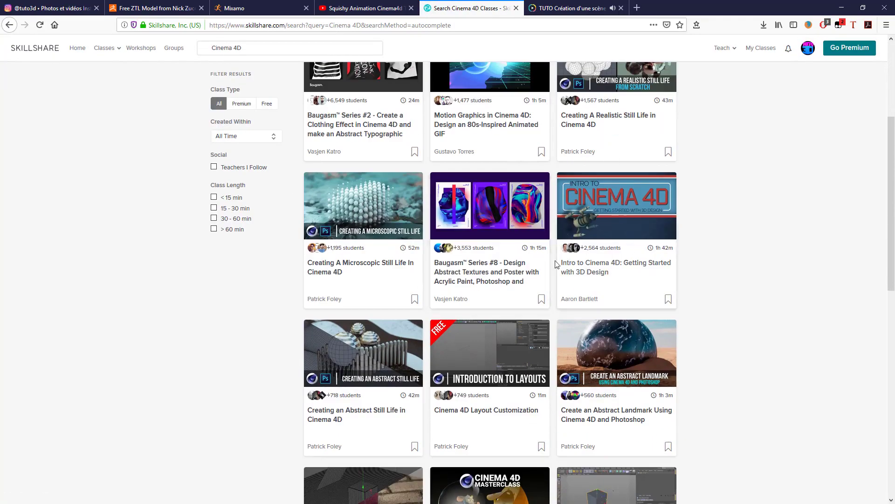
scroll(541, 303, down, 2)
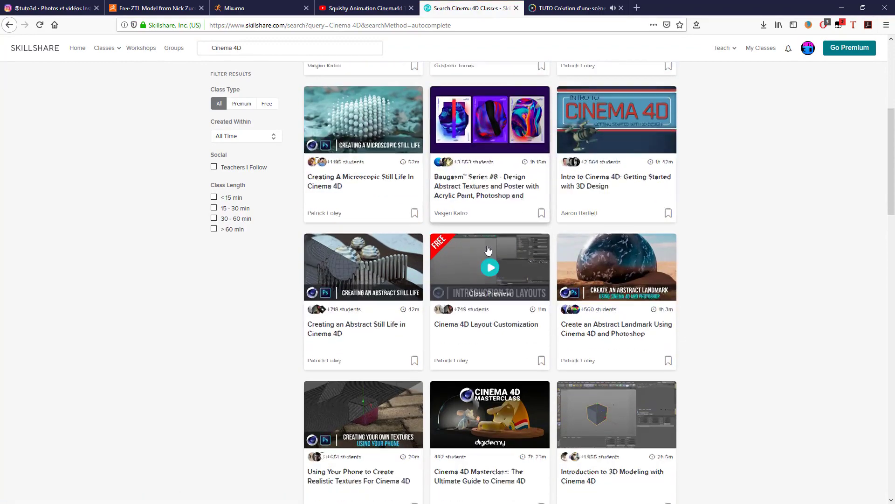
scroll(532, 315, down, 2)
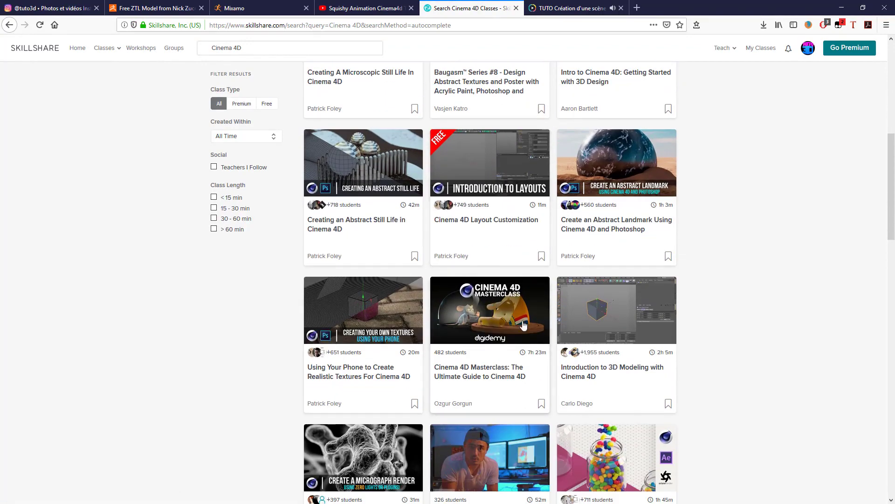
scroll(522, 320, down, 3)
scroll(513, 303, up, 5)
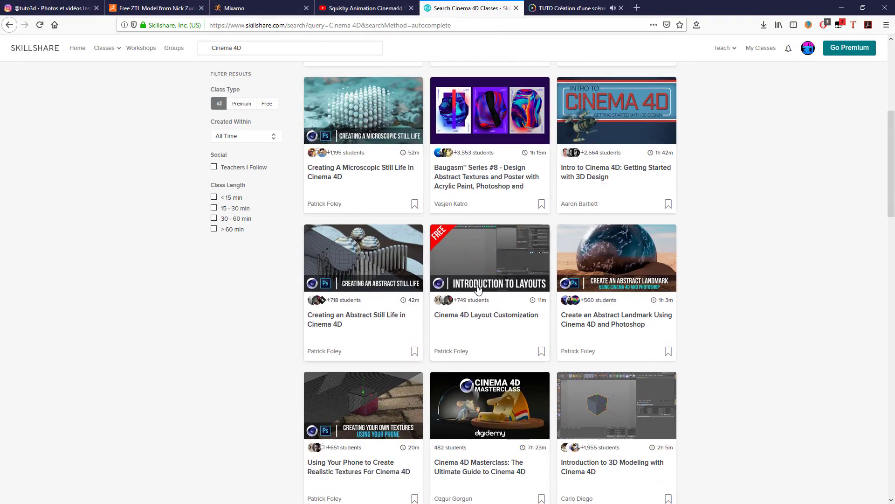
scroll(478, 290, up, 6)
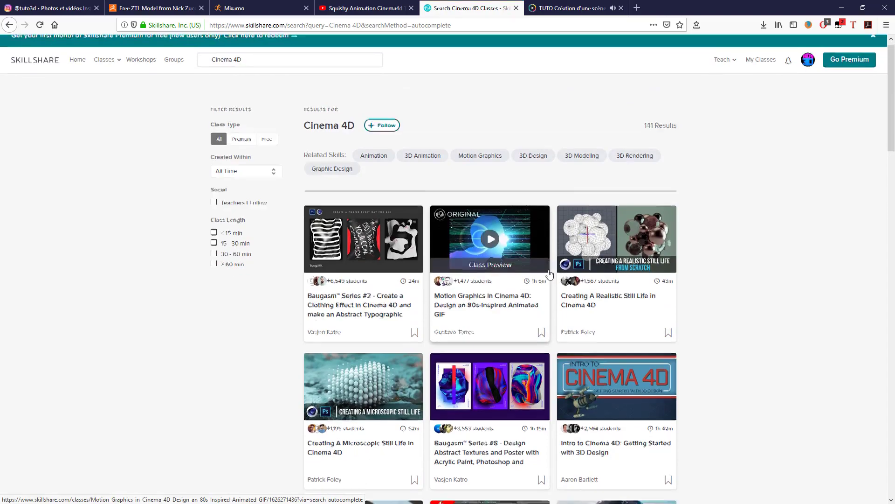
scroll(550, 274, down, 15)
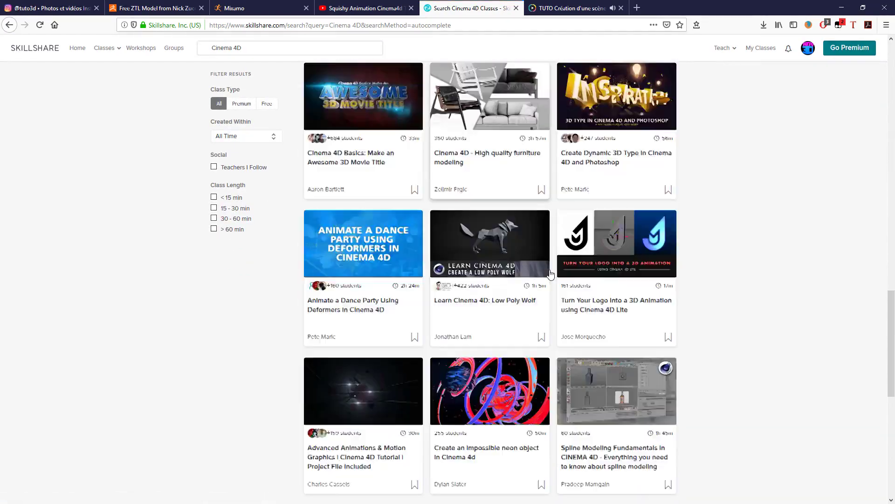
scroll(550, 274, down, 10)
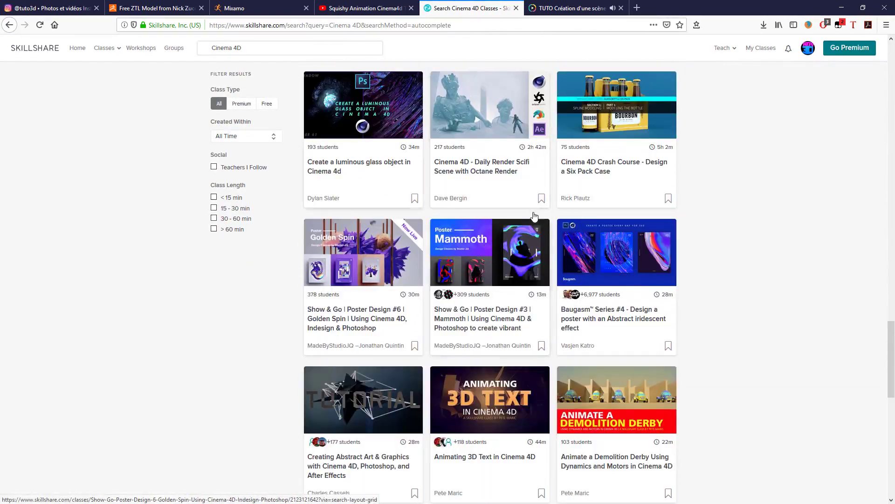
scroll(481, 279, down, 7)
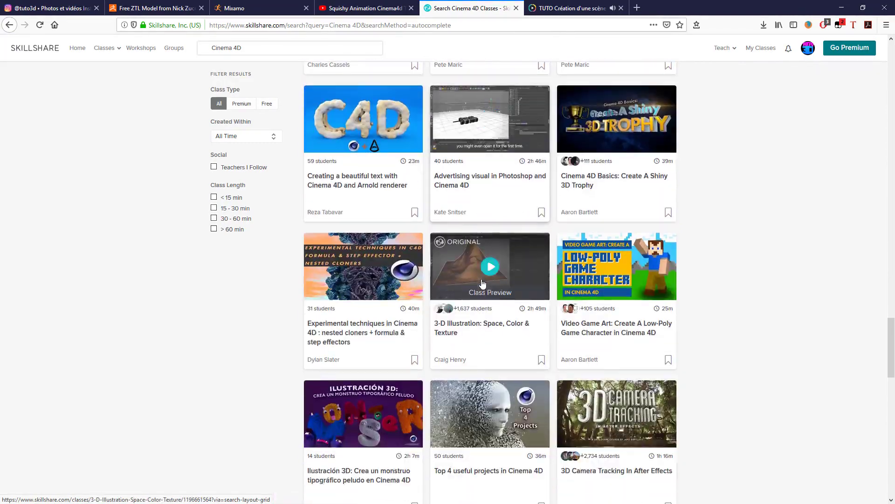
scroll(483, 283, down, 8)
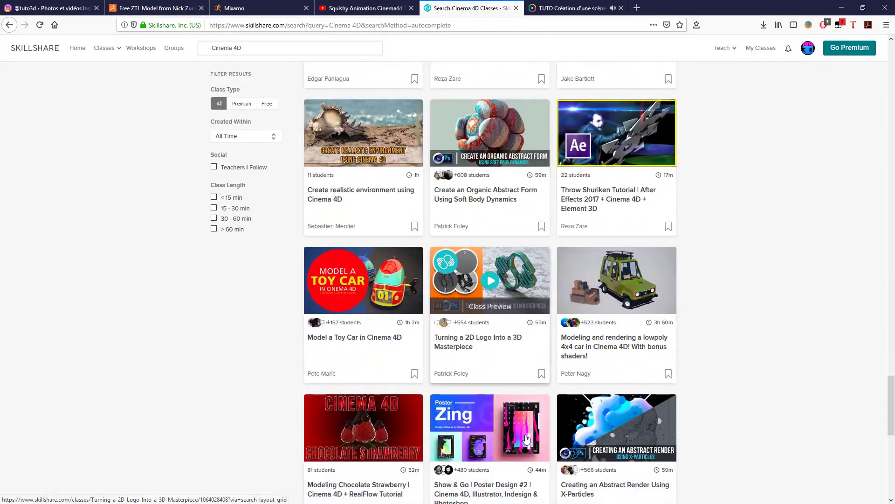
scroll(522, 387, up, 9)
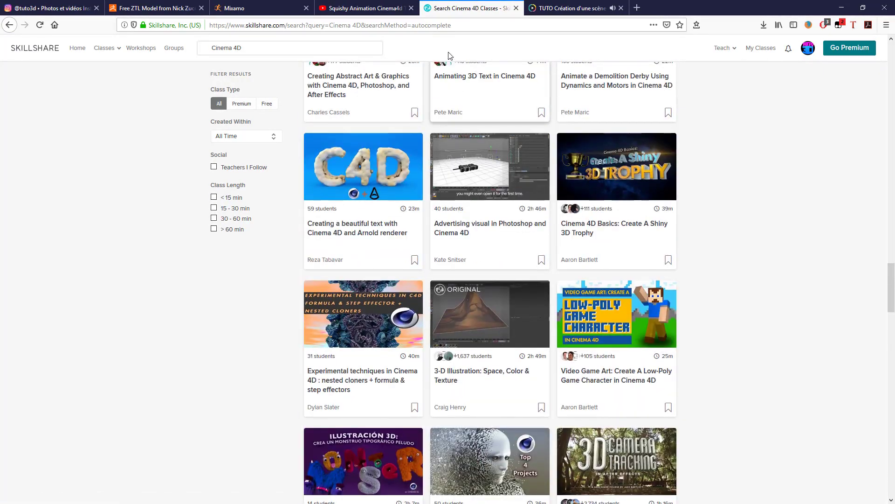
Step: Revisit the Skillshare link in the YouTube video description, then return to Skillshare and search for "after effects"
click(361, 9)
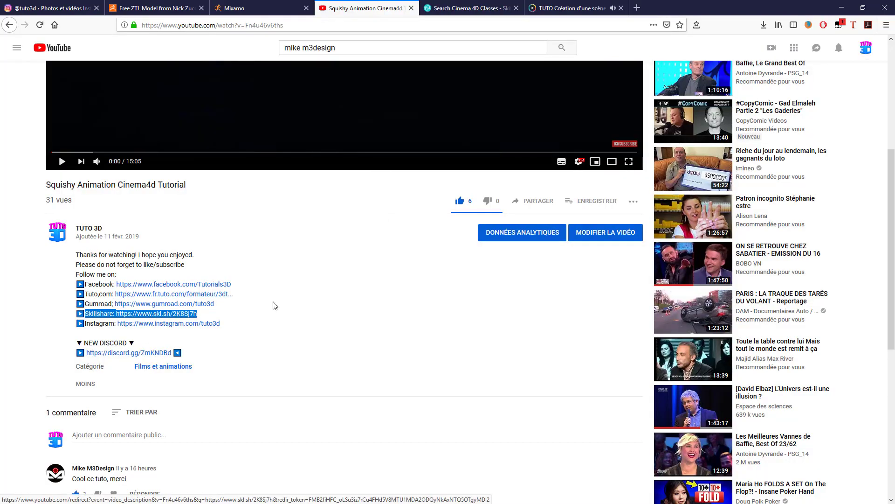
click(471, 8)
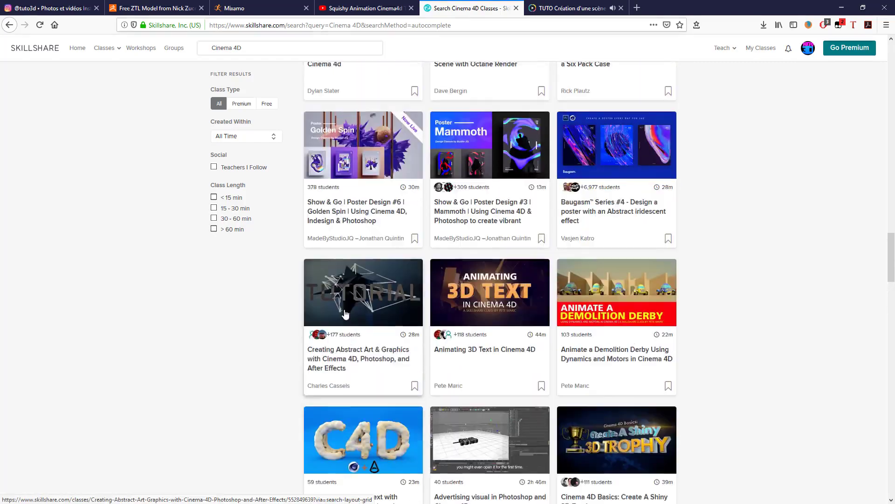
scroll(345, 314, up, 20)
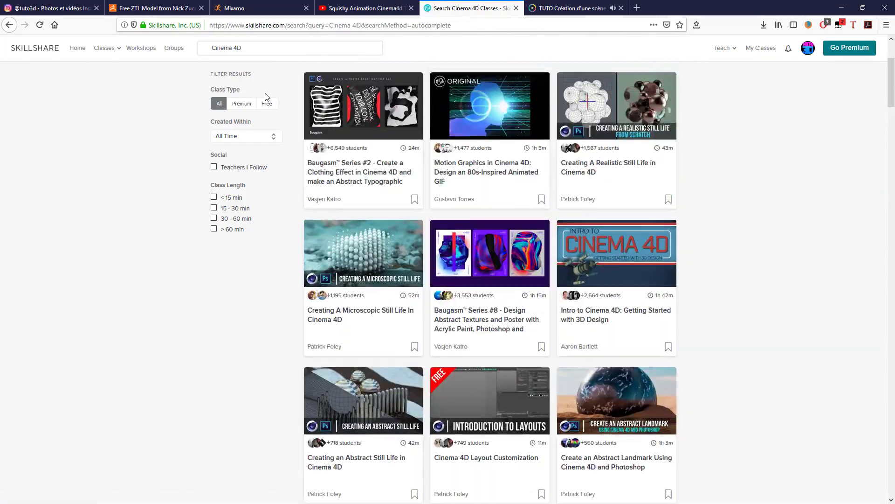
click(248, 54)
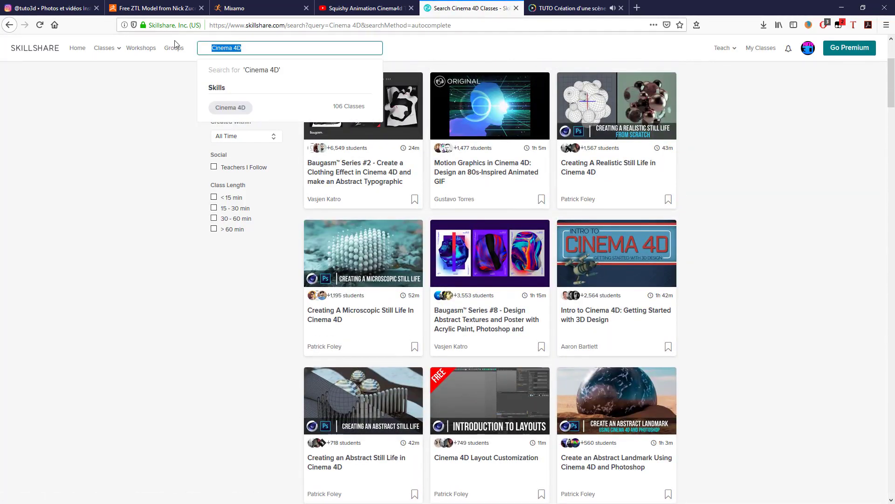
text(after effects)
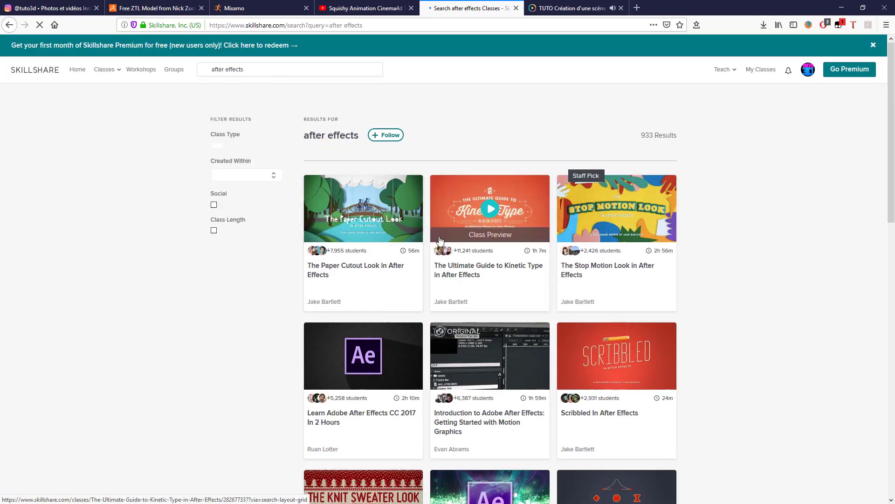
Step: Browse the After Effects class results on Skillshare, examining the available topics
scroll(492, 312, down, 10)
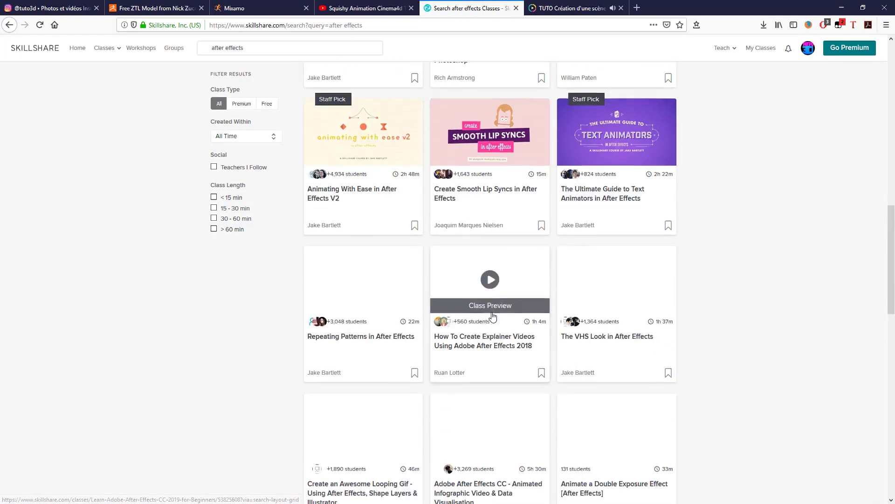
scroll(493, 316, down, 9)
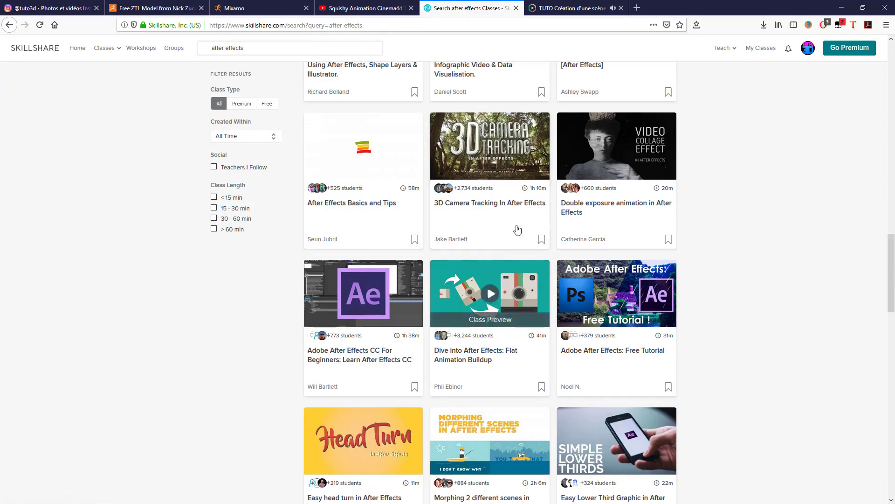
scroll(490, 279, down, 7)
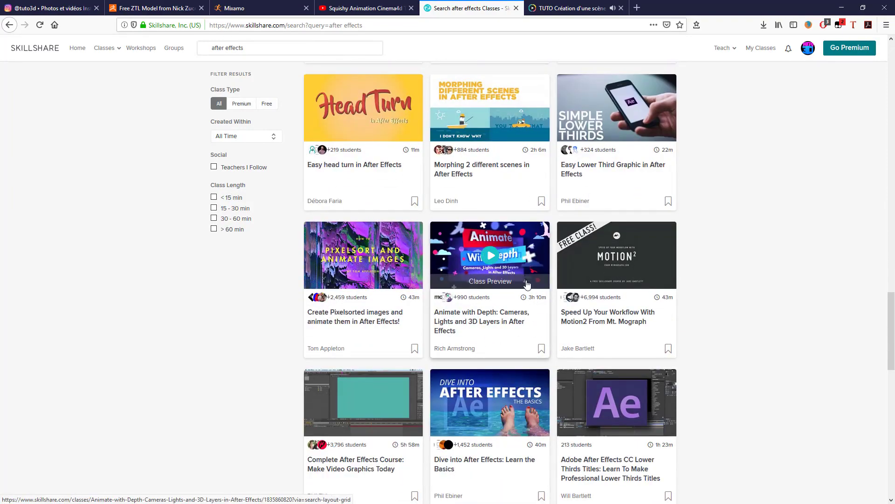
scroll(522, 284, down, 6)
scroll(531, 286, down, 6)
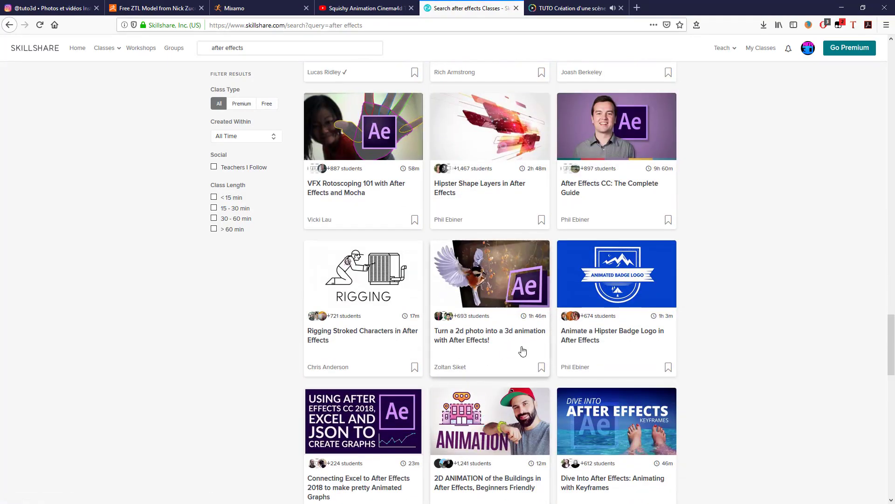
scroll(522, 351, down, 8)
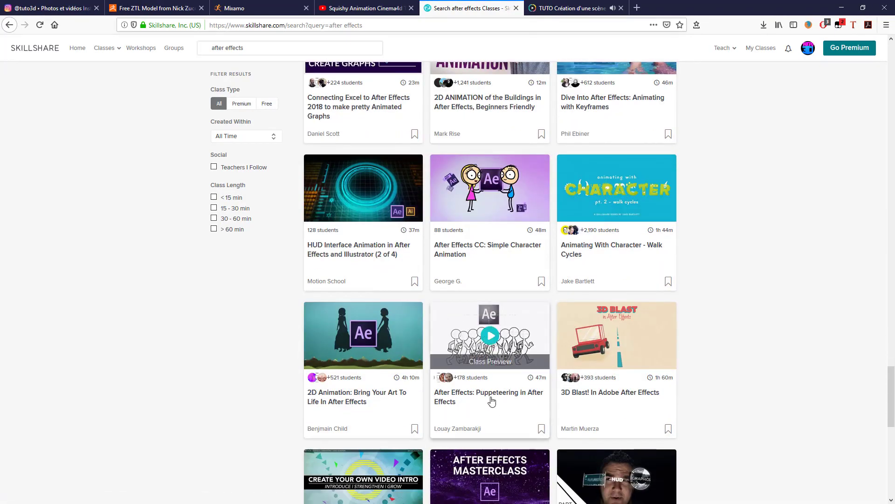
scroll(492, 401, down, 6)
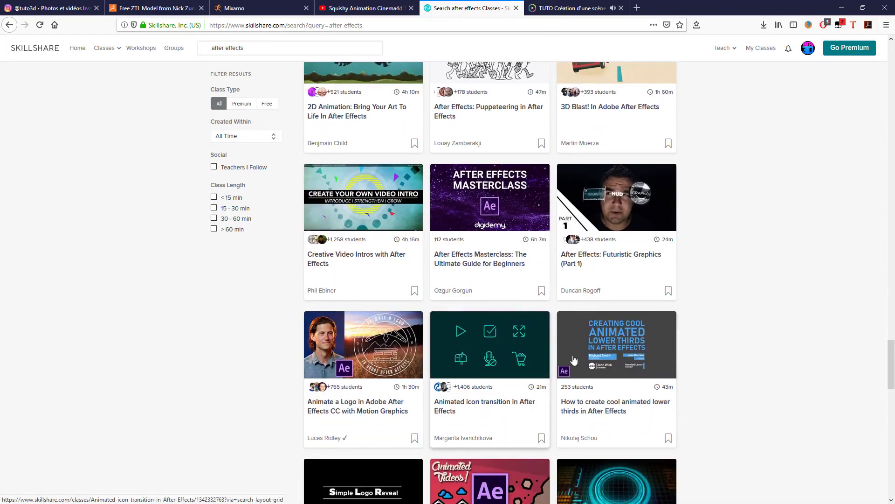
mouse_move(535, 338)
scroll(509, 410, down, 7)
scroll(512, 412, down, 4)
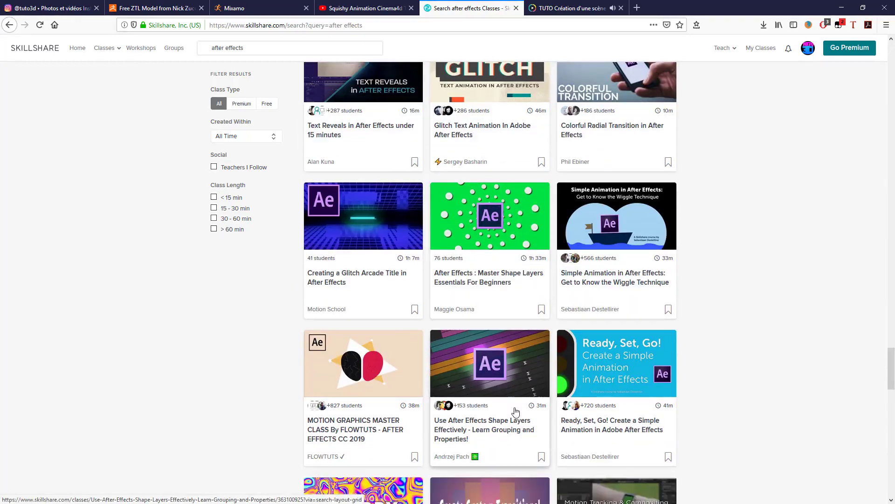
Step: Switch by way of the Squishy Animation video to the Tuto.com exterior environment course and review its programme and contents
click(365, 9)
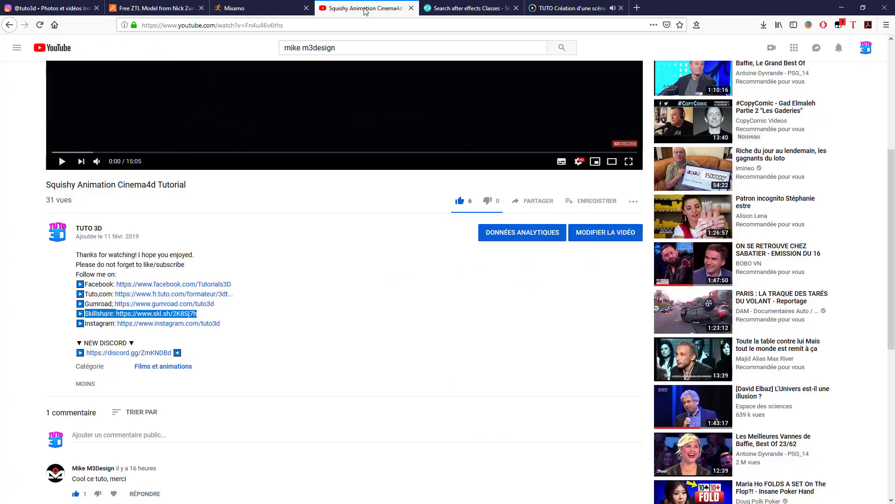
scroll(374, 231, up, 2)
click(541, 8)
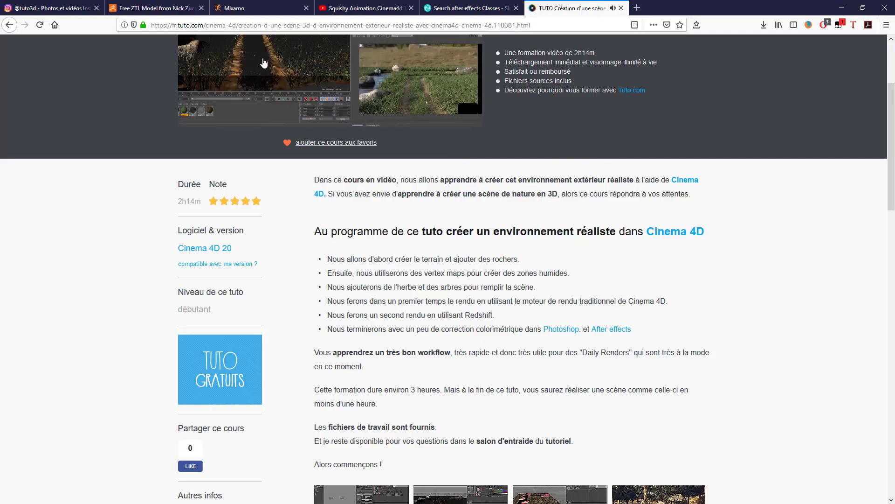
scroll(311, 134, up, 3)
scroll(359, 257, down, 5)
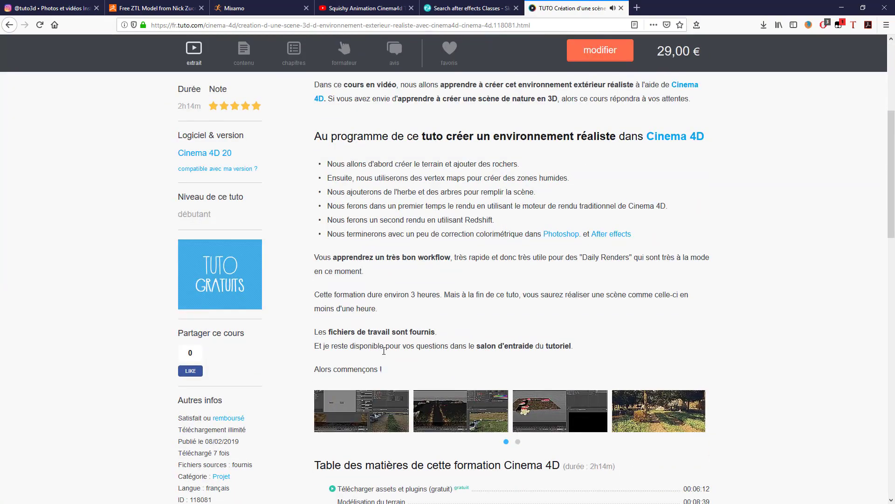
scroll(383, 353, down, 3)
scroll(432, 302, up, 4)
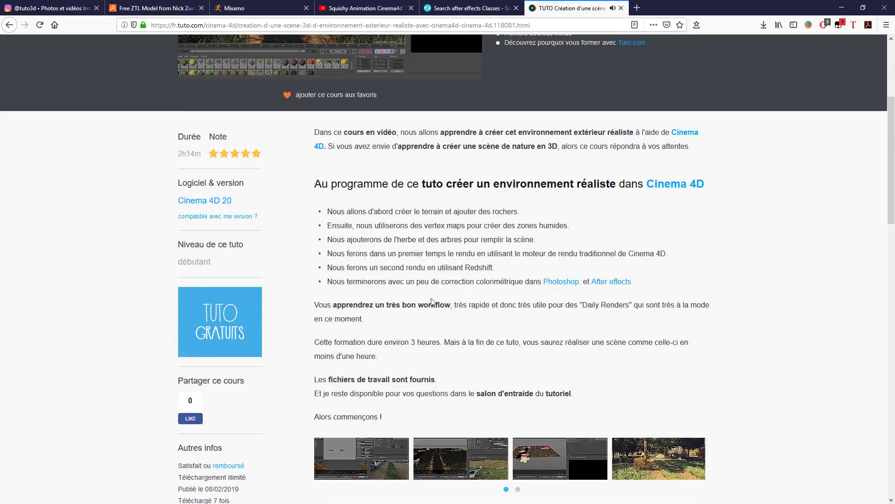
scroll(398, 240, up, 3)
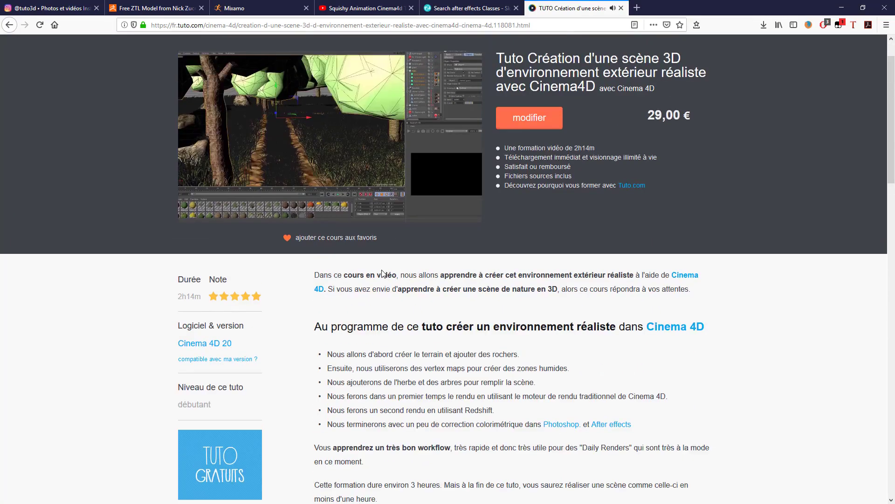
scroll(387, 326, down, 3)
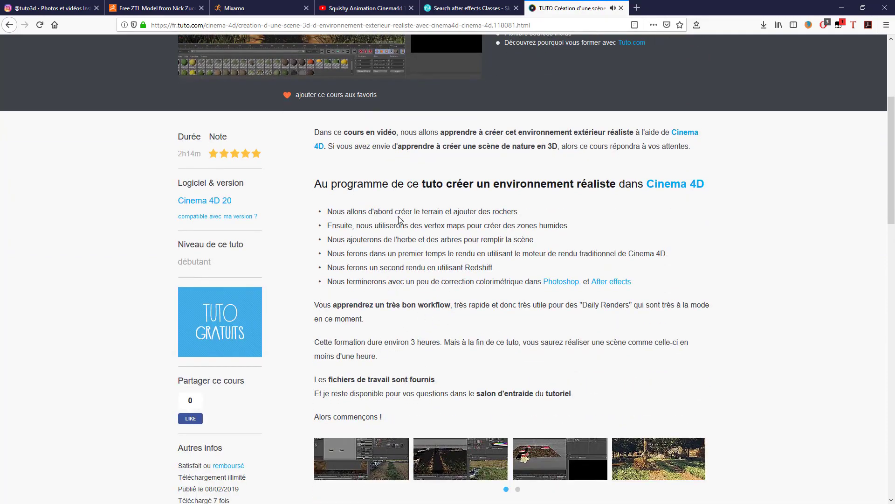